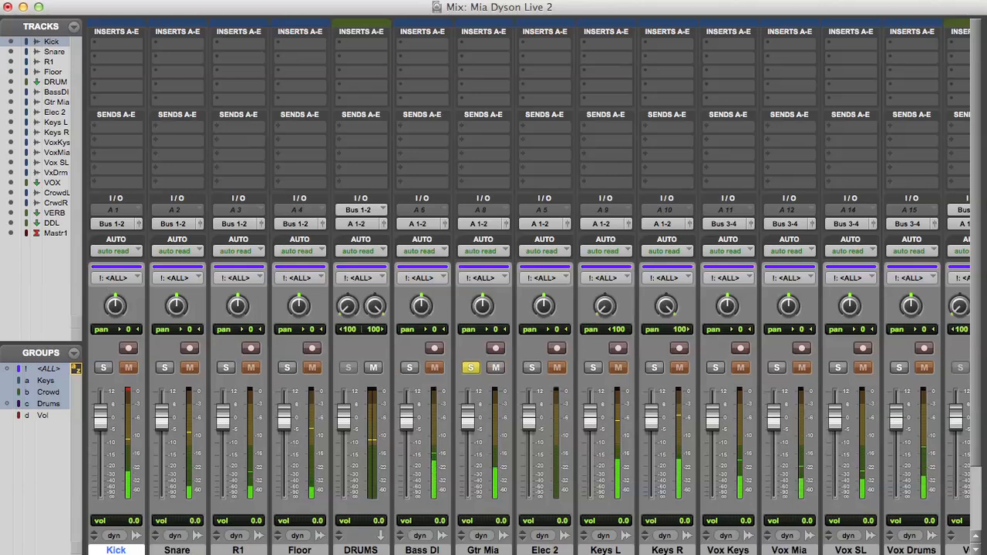
Step: Audition Keys L, Keys R, Vox Mia, Vox Keys and Vox SL by soloing them in turn, then clear the solo
left_click(593, 368)
left_click(654, 368)
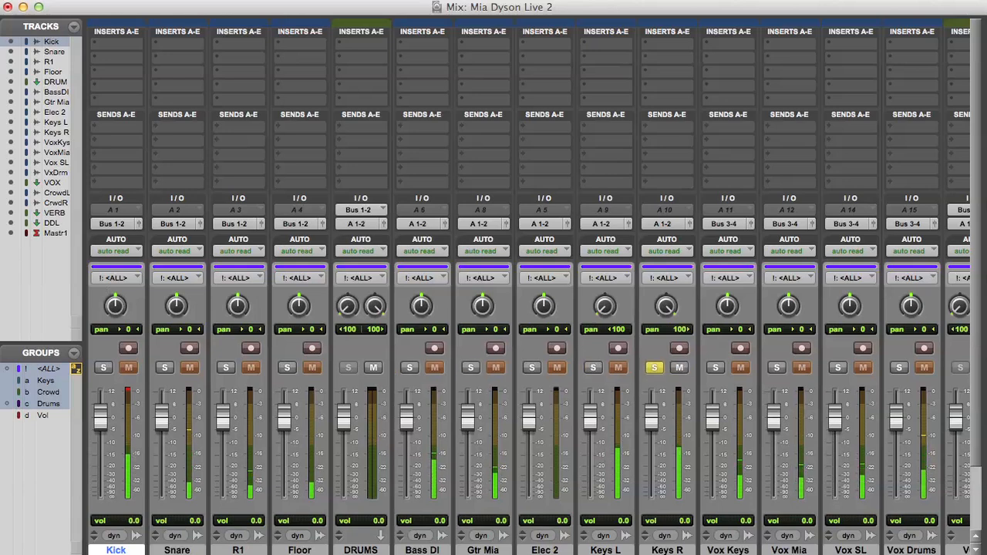
left_click(776, 368)
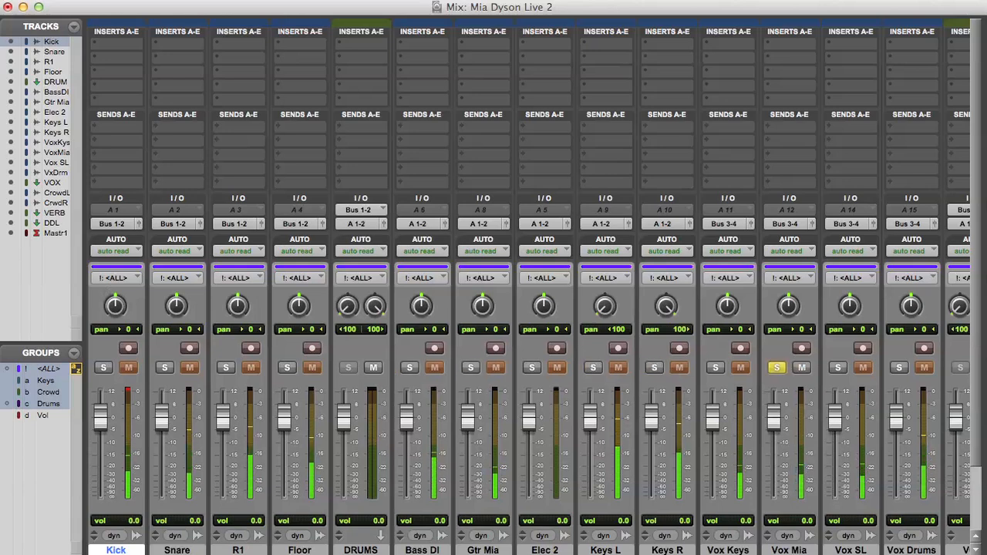
left_click(714, 367)
left_click(837, 368)
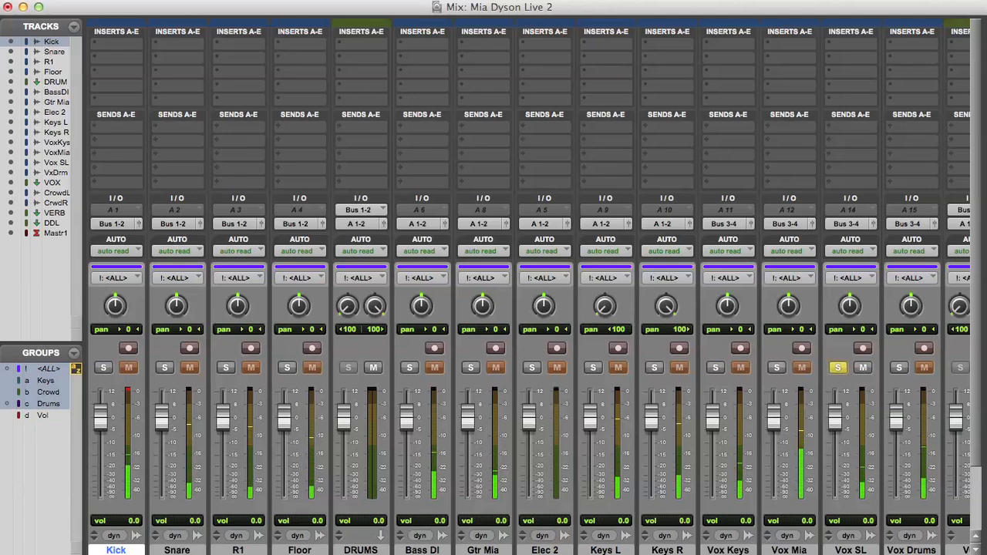
left_click(776, 367)
scroll(528, 286, "right", 3)
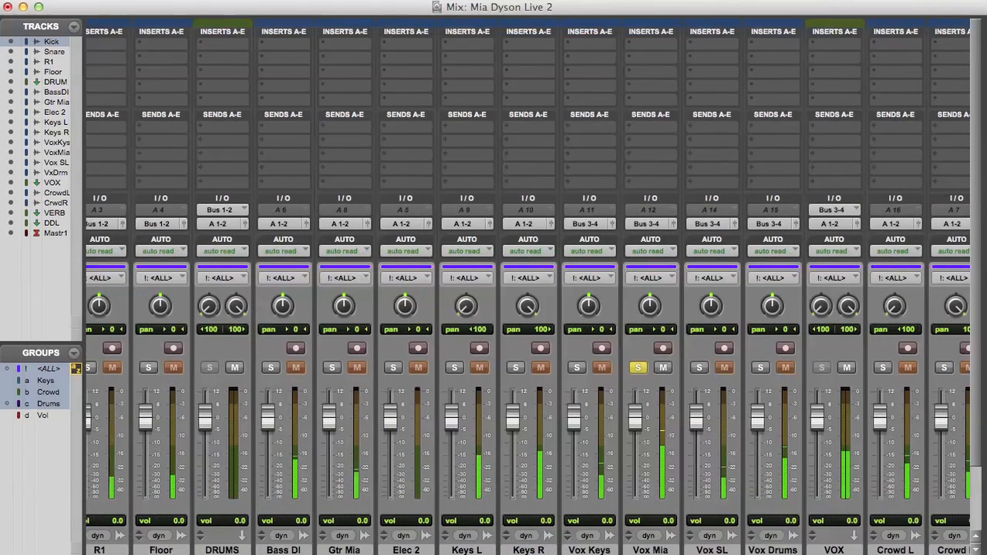
scroll(528, 287, "right", 1)
left_click(818, 368, "alt")
left_click(818, 368, "alt")
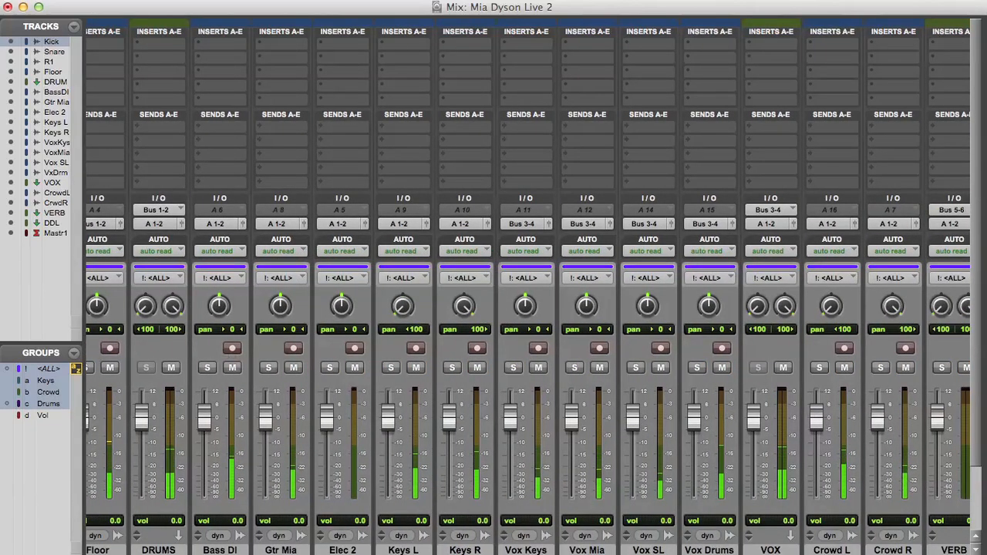
Step: Audition the Crowd L and Crowd R tracks in solo, then suspend the ALL group and clear their solos
left_click(819, 368)
left_click(880, 368)
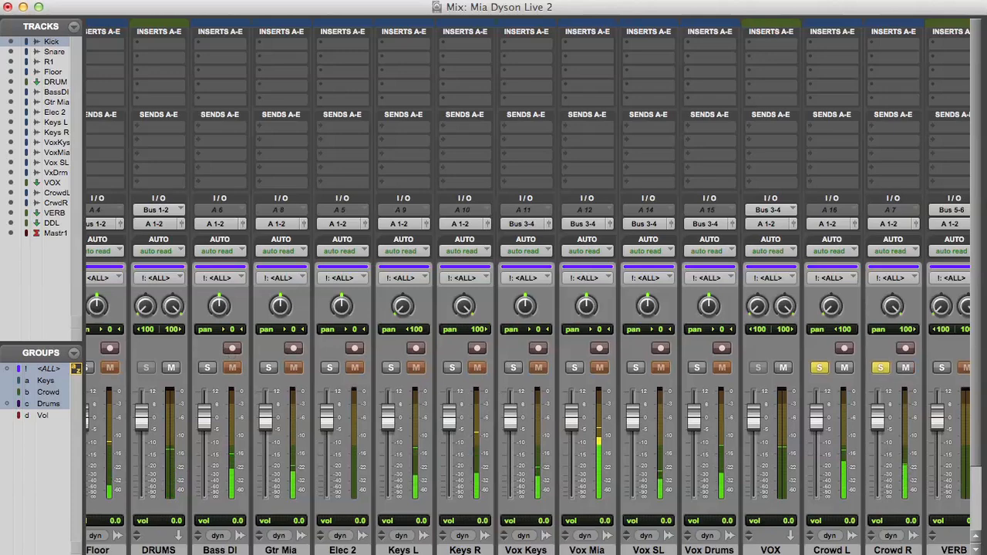
scroll(528, 287, "right", 2)
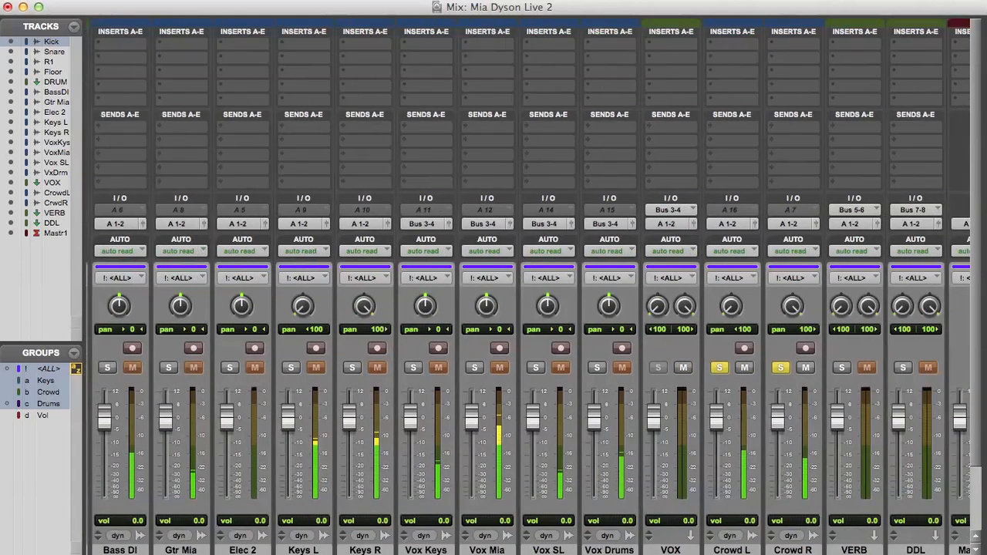
key("shift+1")
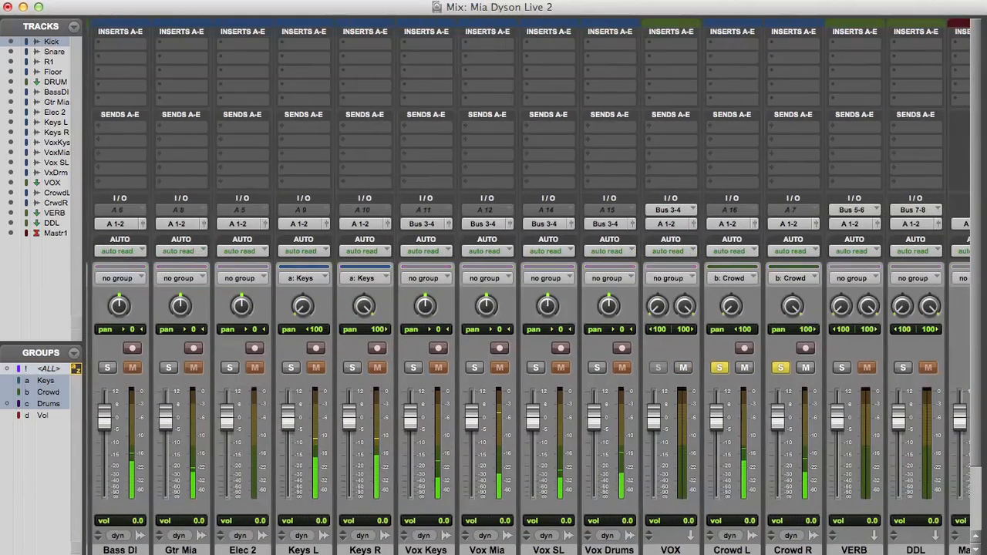
left_click(781, 367)
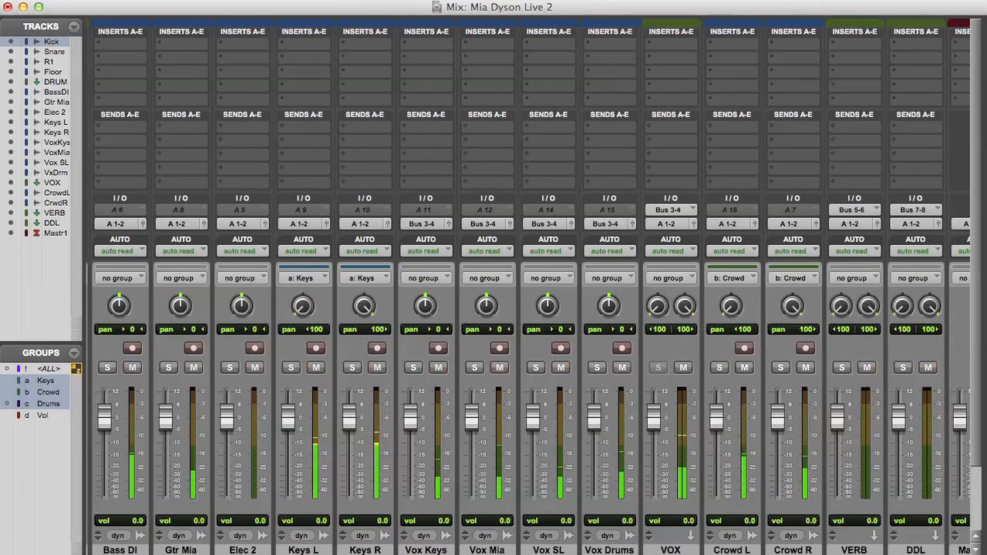
Step: Activate the ALL group, lower all grouped faders together to -3.7 dB, and deactivate the group
scroll(528, 286, "left", 5)
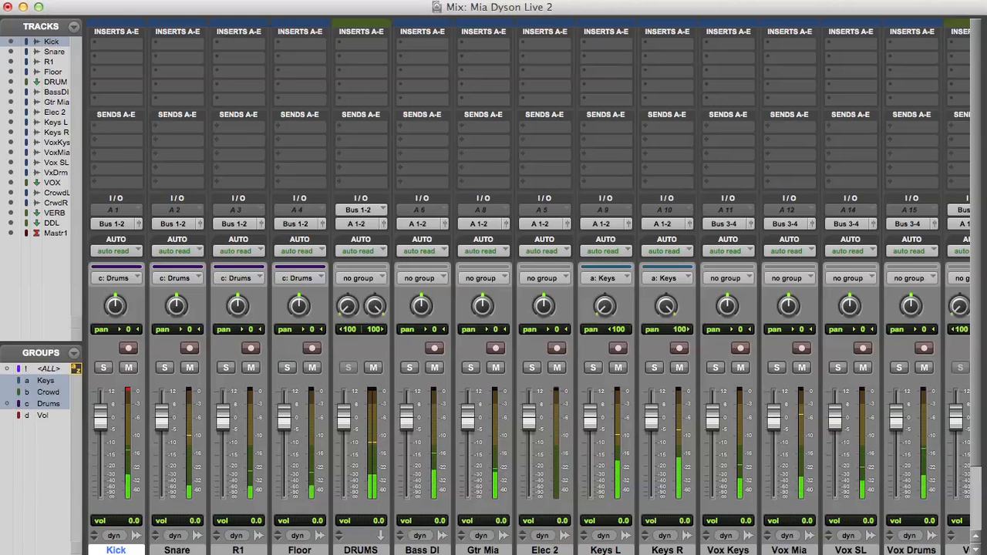
left_click(49, 369)
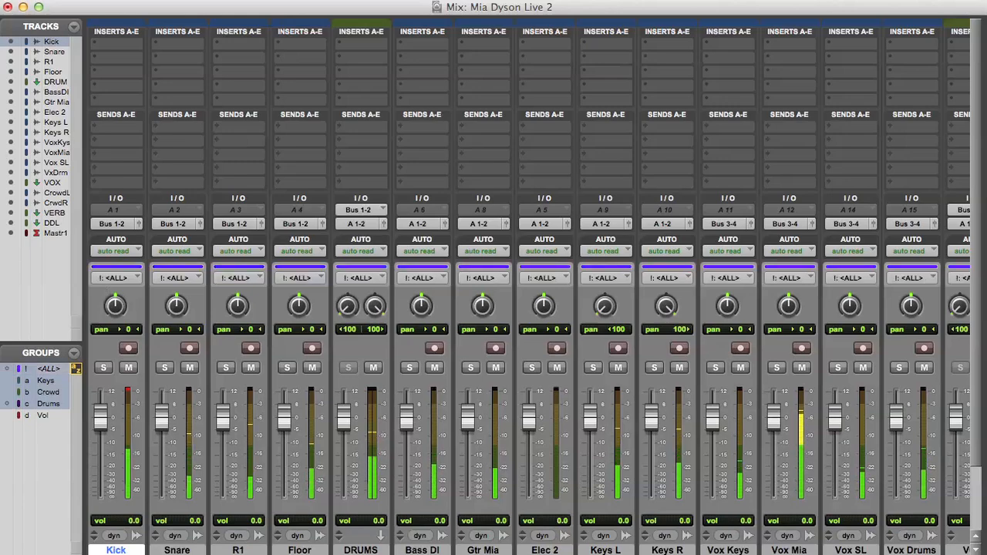
left_click_drag(161, 418, 161, 428)
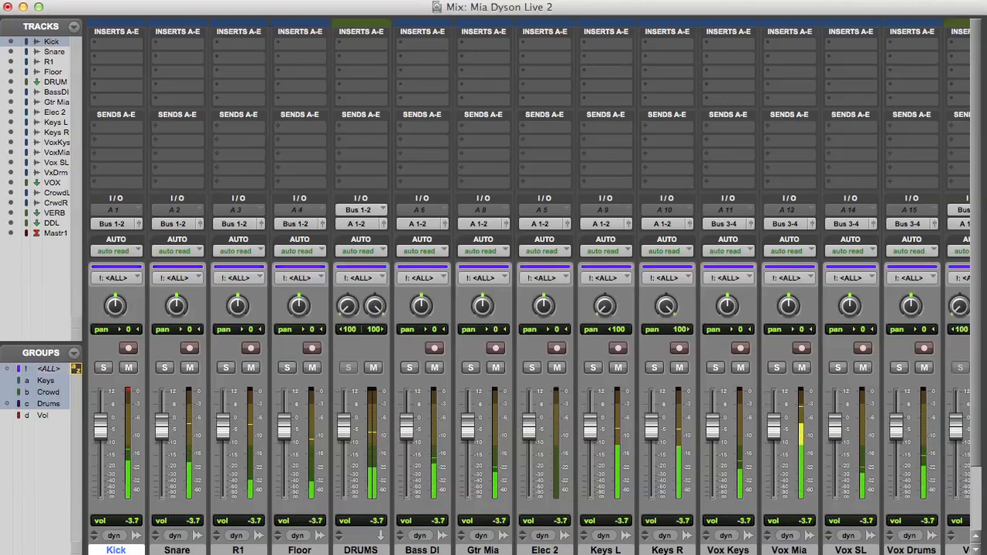
left_click(49, 368)
Step: Balance the faders: drum tracks, DRUMS and Gtr Mia at 0.0 dB, both Keys at -8.6 dB, and Vox Mia at -1.0 dB
scroll(528, 293, "right", 10)
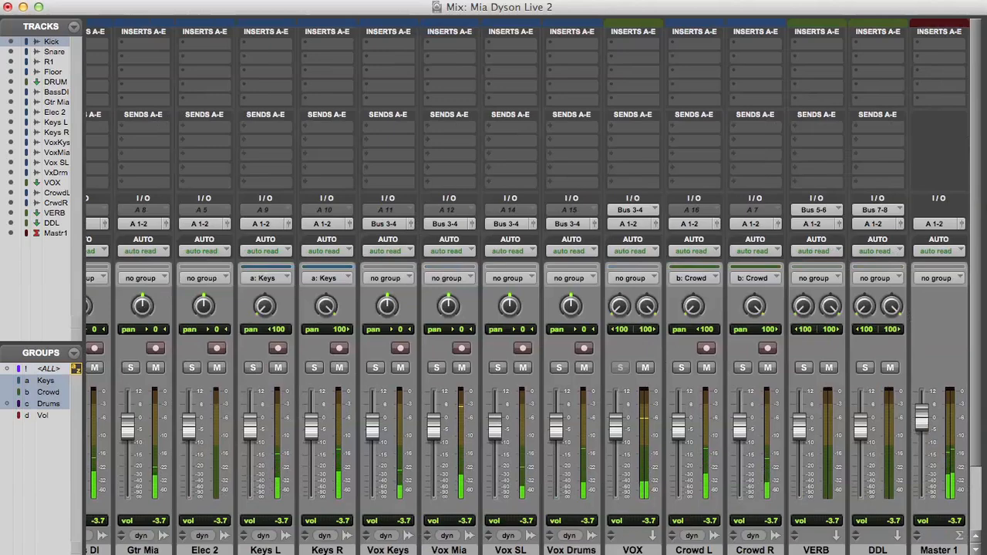
scroll(528, 293, "left", 2)
scroll(528, 293, "left", 5)
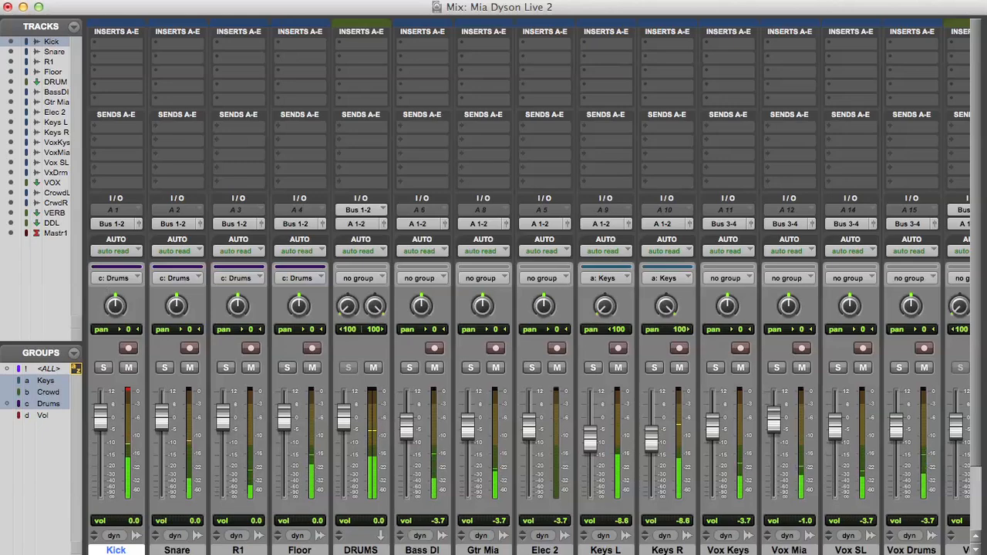
scroll(528, 285, "right", 4)
scroll(528, 285, "right", 1)
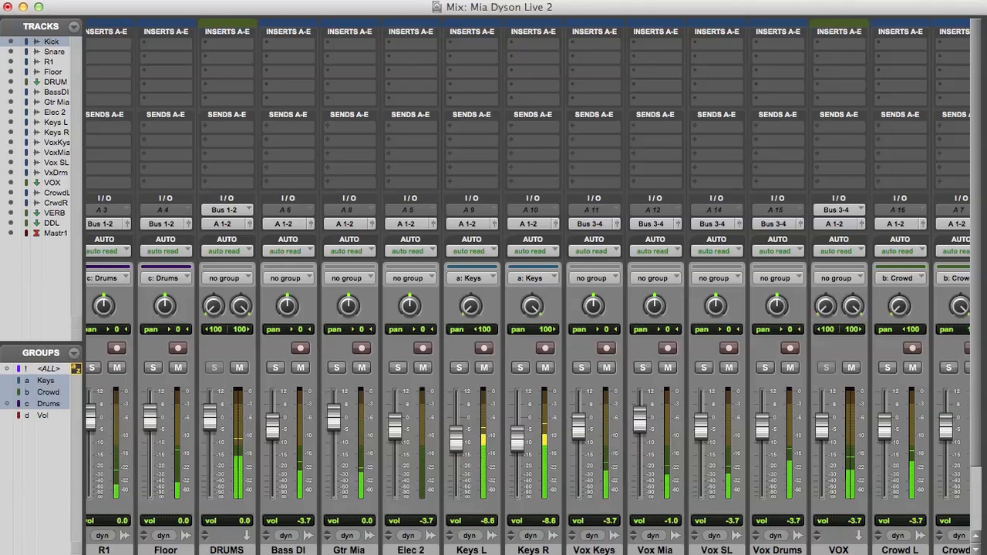
Step: Insert a mono 4020 Retro EQ in the first insert slot of Gtr Mia and raise its output gain
left_click(350, 43)
mouse_move(366, 69)
mouse_move(469, 69)
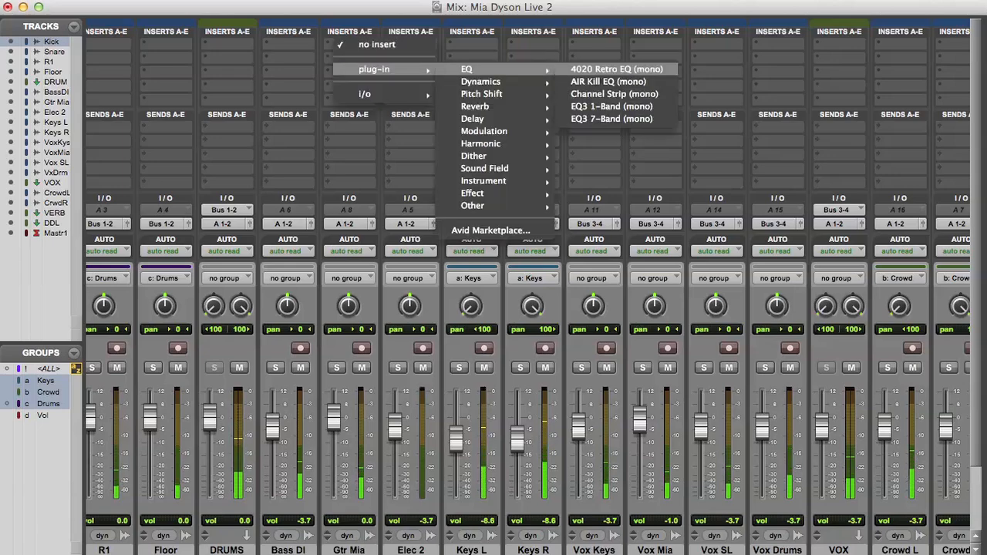
left_click(609, 68)
left_click_drag(446, 249, 447, 229)
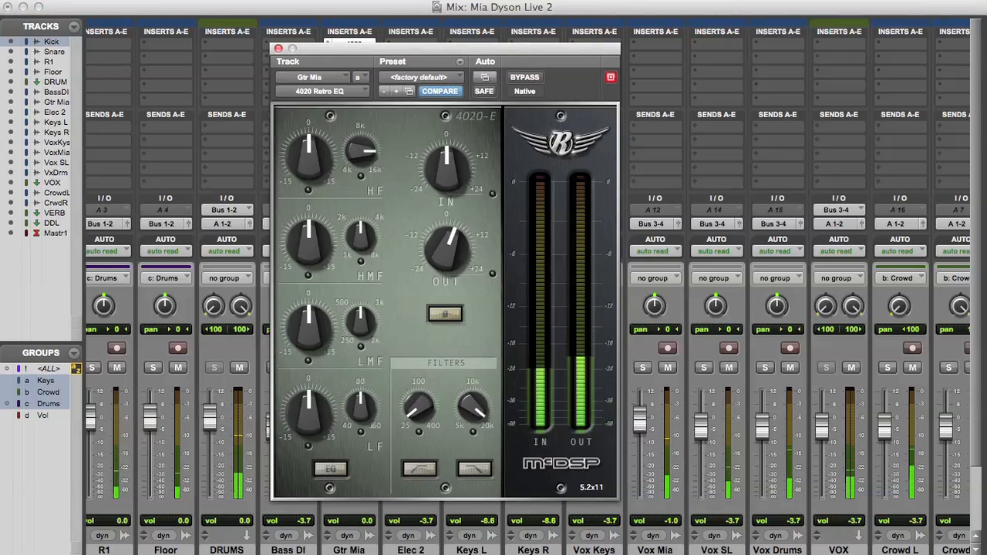
Step: Enable the guitar EQ, set the low-mid frequency to 250 Hz, cut the low-mids and slightly cut the high-mids, then close it
left_click_drag(360, 322, 360, 349)
left_click(330, 469)
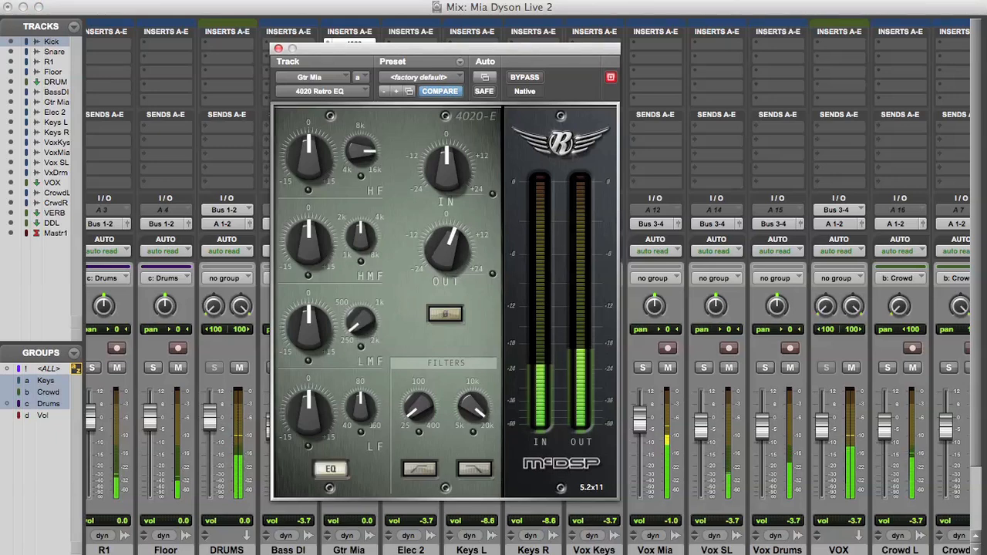
left_click_drag(308, 327, 309, 348)
left_click_drag(309, 235, 309, 246)
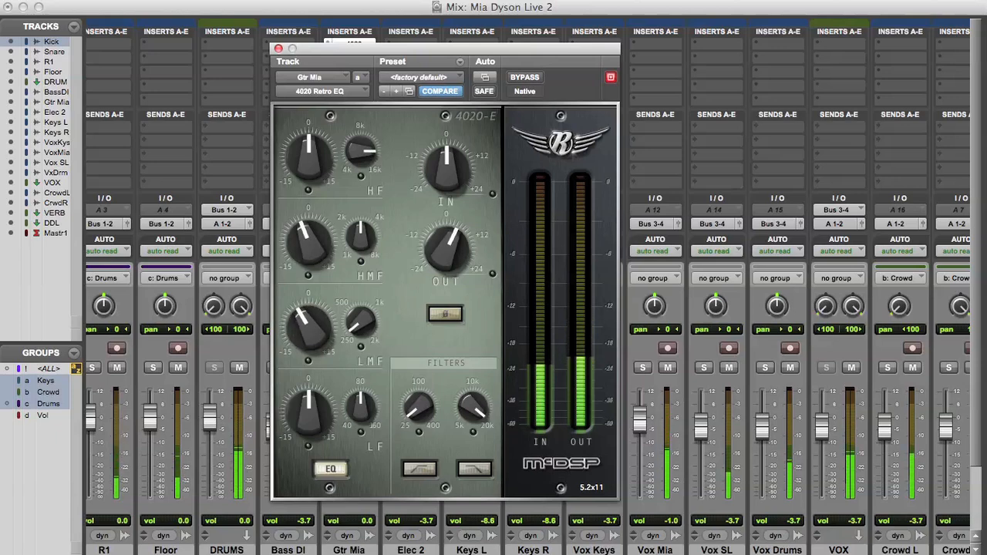
left_click(278, 49)
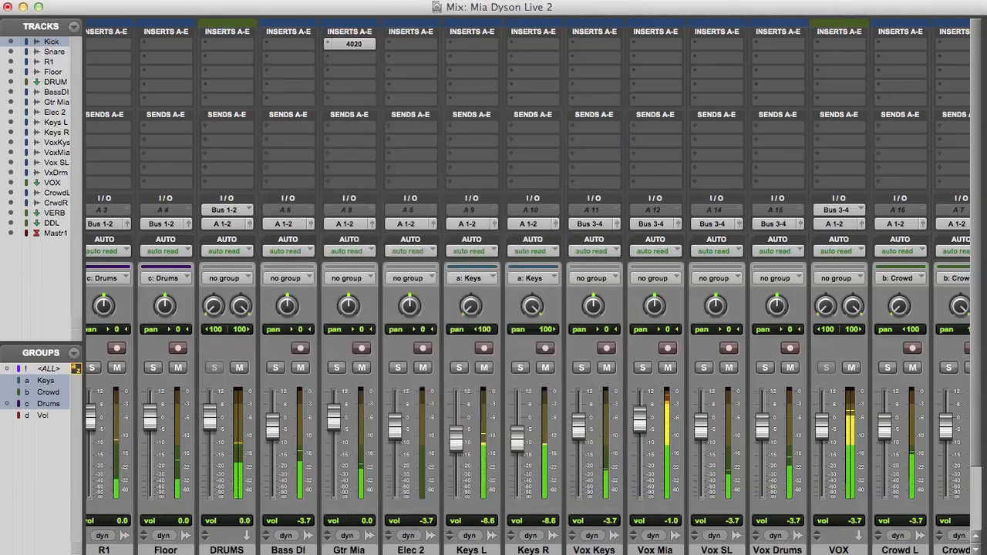
Step: Insert the BF-76 peak limiter on Vox Mia, raise its input and output slightly, and set the release close to 7
left_click(655, 44)
mouse_move(678, 70)
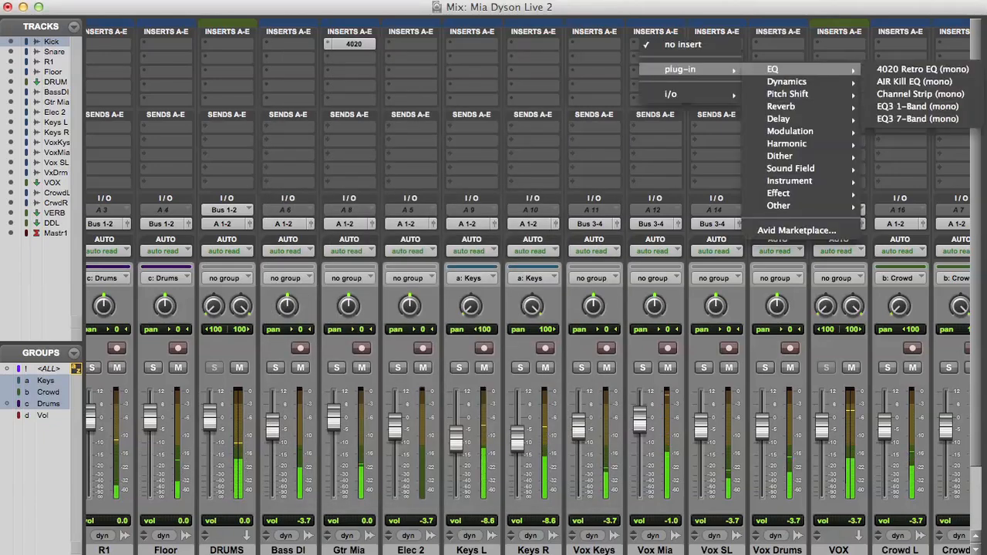
mouse_move(786, 81)
left_click(614, 94)
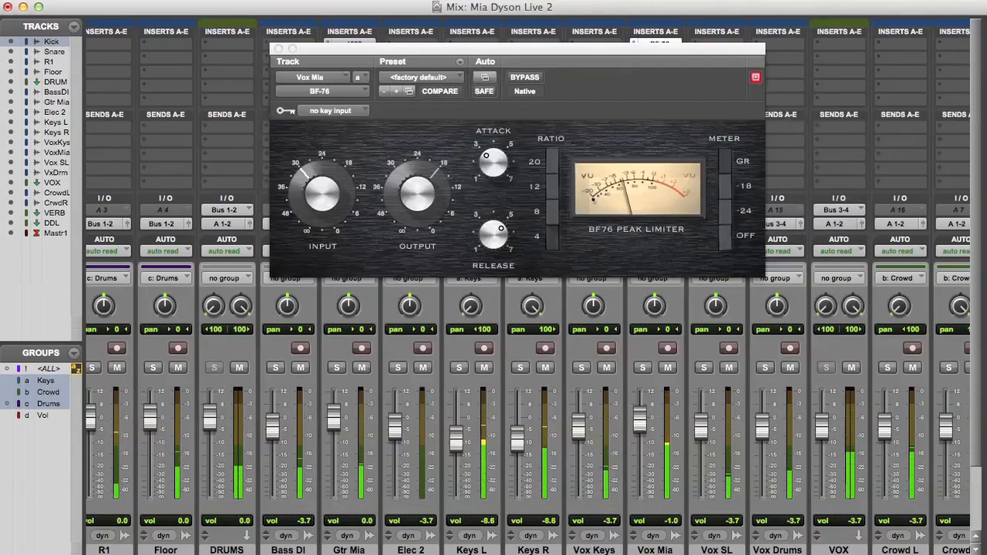
left_click_drag(322, 193, 322, 184)
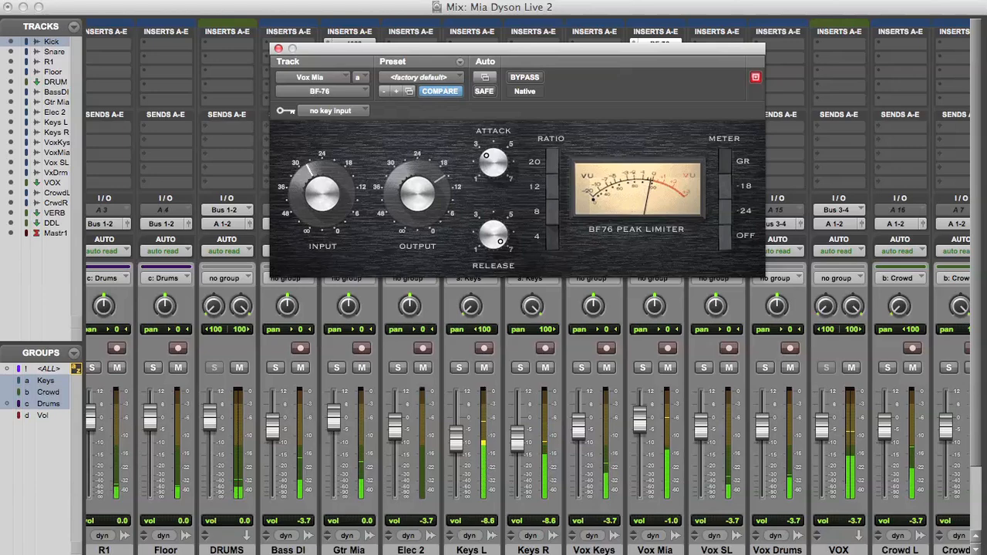
Step: Insert a mono 4020 Retro EQ after the BF-76 on Vox Mia, enable its high-pass filter and raise the filter's cutoff
left_click_drag(493, 48, 403, 84)
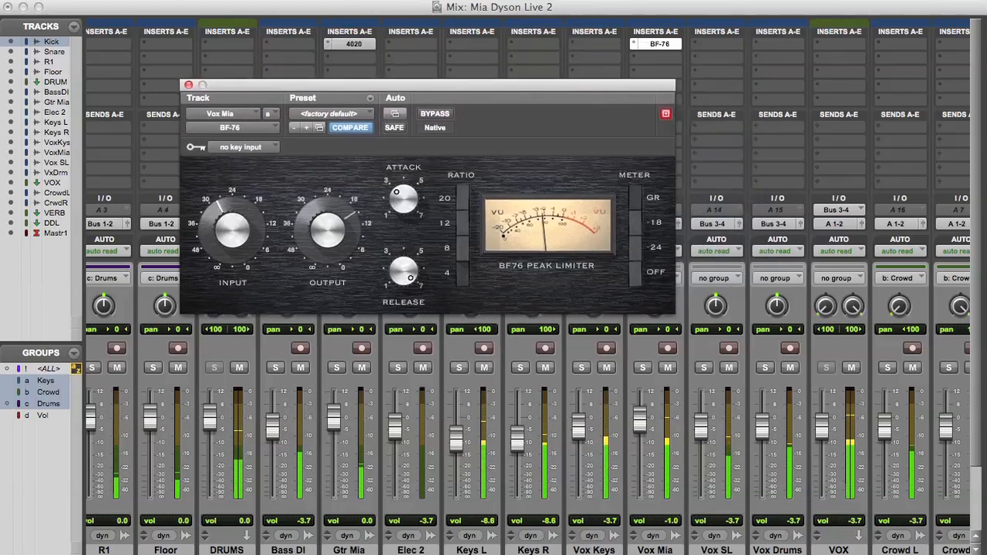
left_click(655, 58)
mouse_move(671, 83)
mouse_move(763, 83)
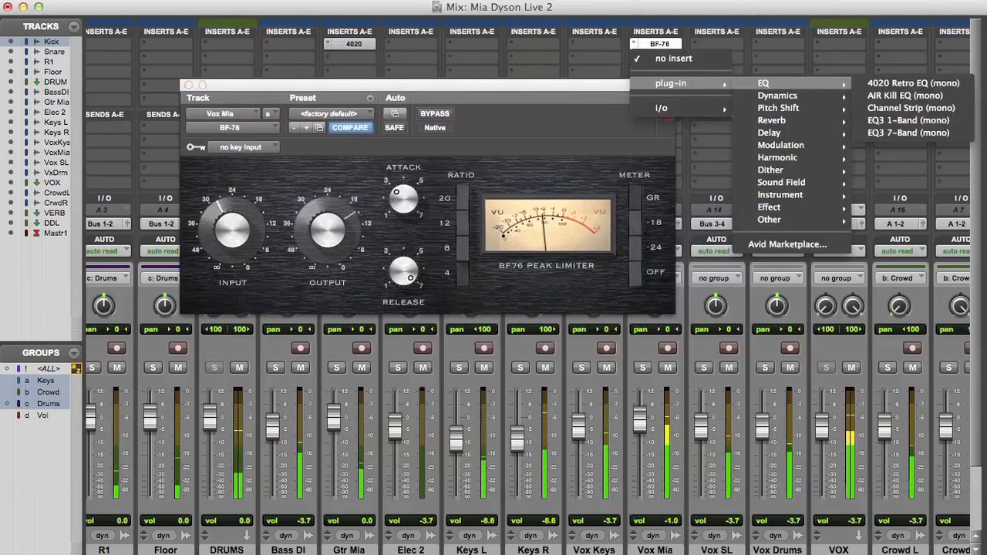
left_click(913, 84)
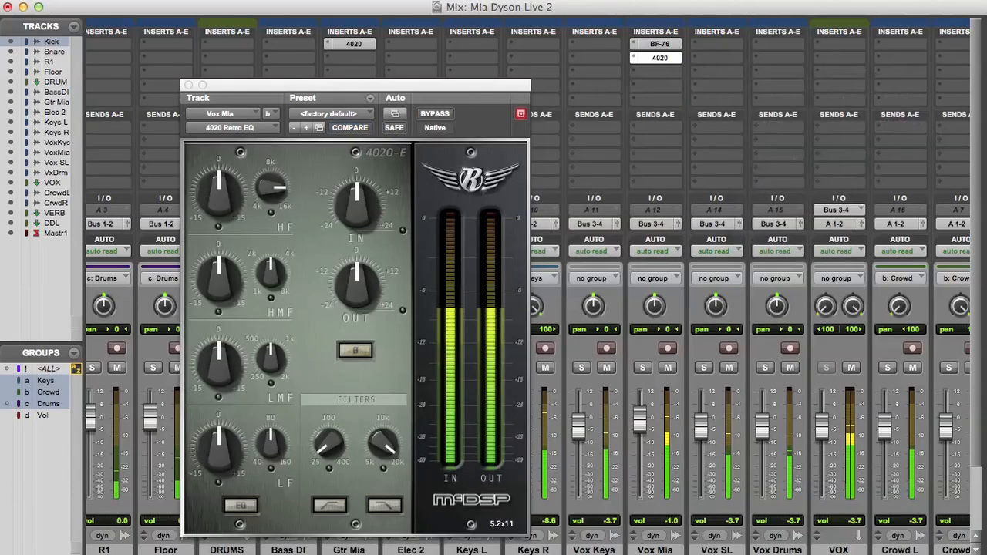
left_click(330, 506)
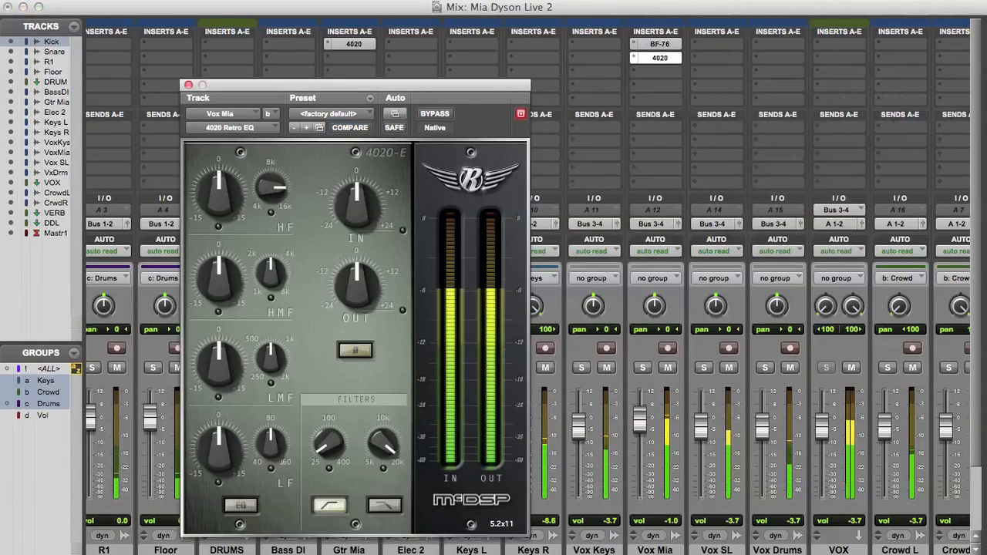
mouse_move(328, 443)
left_mouse_down()
mouse_move(328, 400)
mouse_move(328, 449)
left_mouse_up()
Step: Enable the vocal EQ bands, set the low band to 160 Hz, cut it heavily, and raise the output gain slightly
left_click_drag(271, 443, 271, 409)
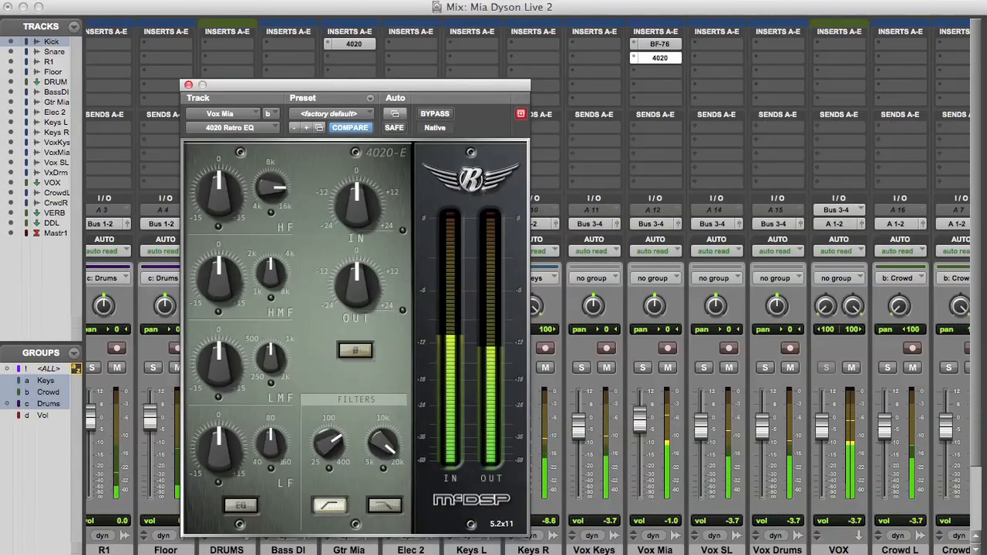
left_click(240, 505)
left_click_drag(219, 443, 219, 477)
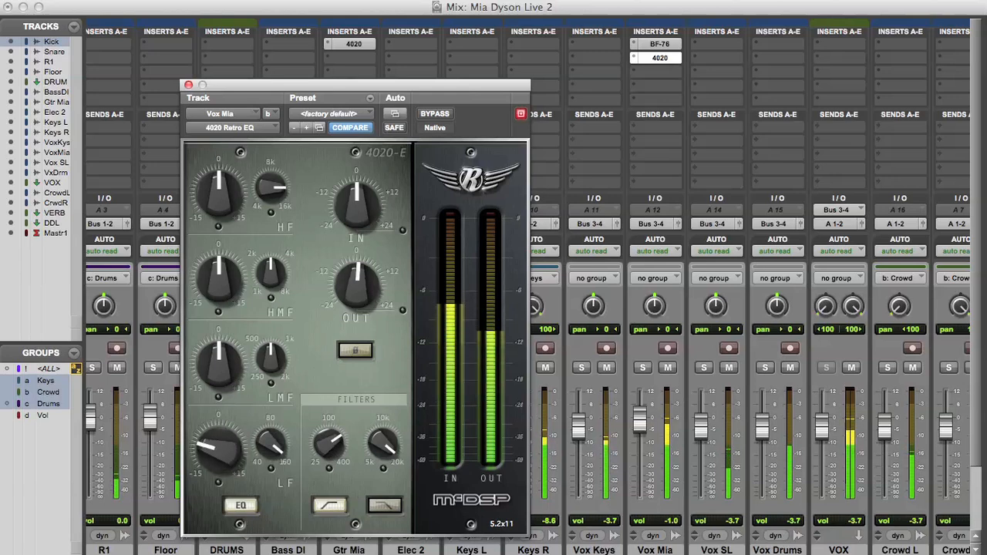
left_click_drag(356, 286, 356, 274)
Step: Raise the vocal EQ's low-mid frequency slightly, cut that band, and increase the output gain
left_click_drag(270, 358, 270, 351)
left_click_drag(219, 363, 219, 383)
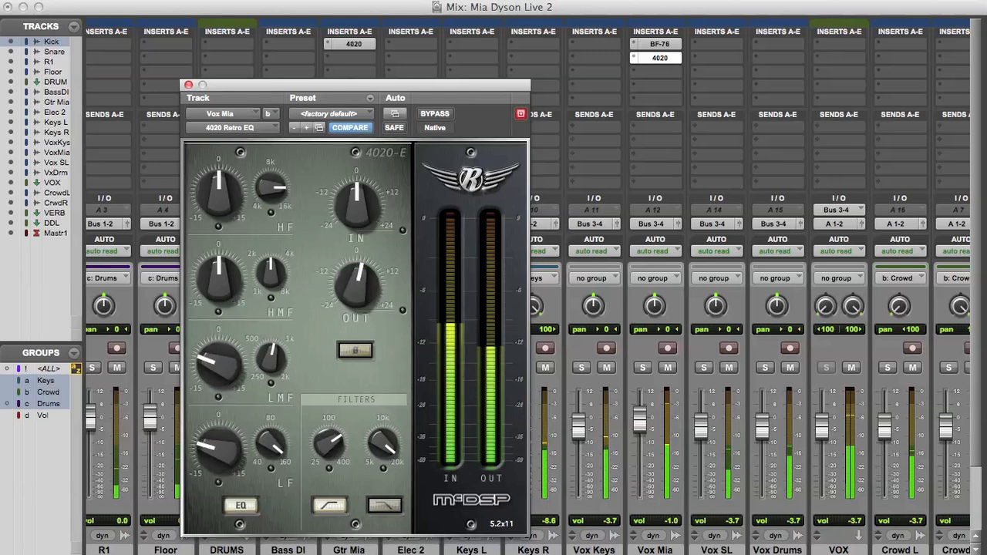
left_click_drag(356, 286, 356, 274)
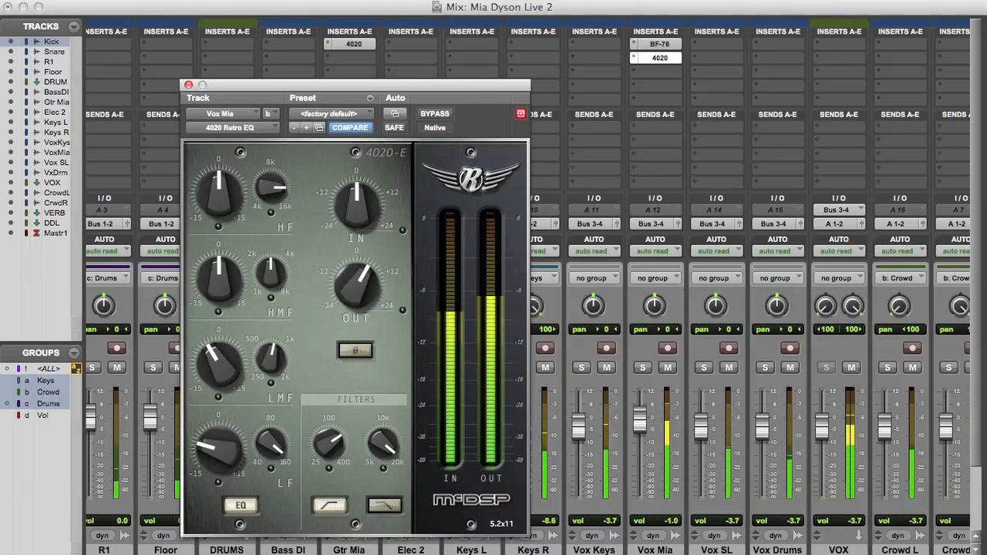
Step: Move the vocal EQ's high-mid frequency up towards 4 kHz, cut that band, and boost the high-frequency band
left_click_drag(271, 272, 271, 254)
left_click_drag(219, 277, 219, 296)
left_click_drag(219, 192, 219, 171)
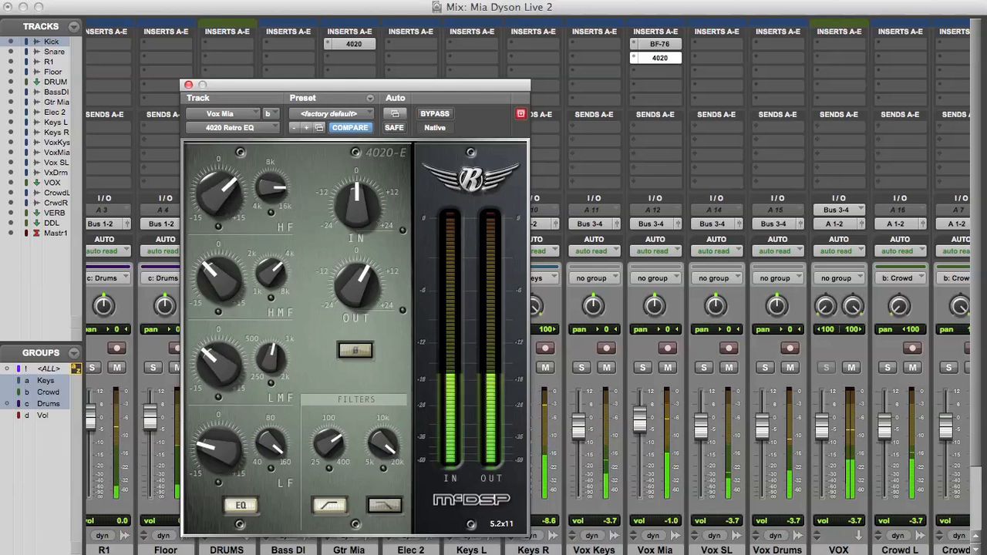
Step: Deepen the vocal EQ's low-mid cut, fine-tune the low-band cut, raise the output gain, and close the plug-in
left_click_drag(219, 363, 219, 373)
left_click_drag(219, 448, 219, 453)
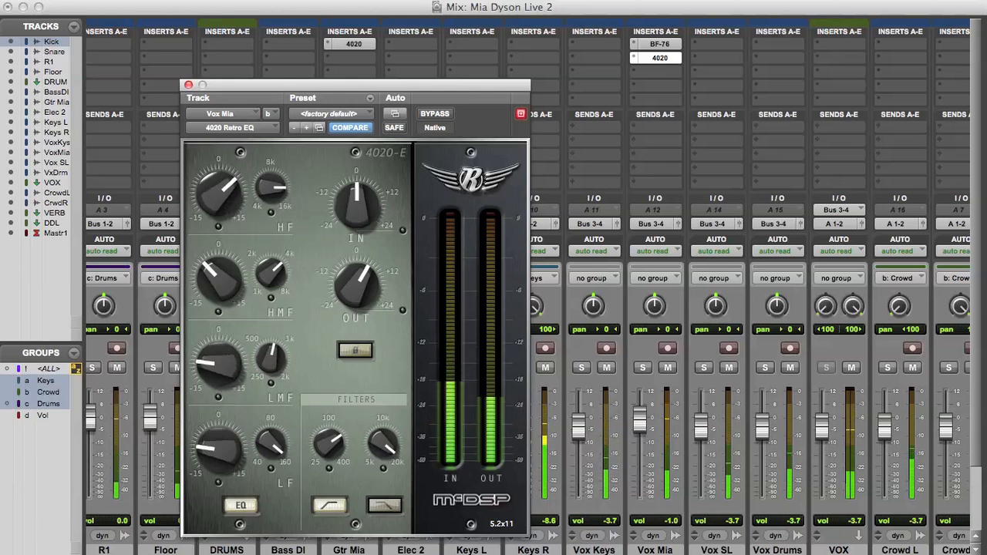
left_click_drag(357, 286, 357, 279)
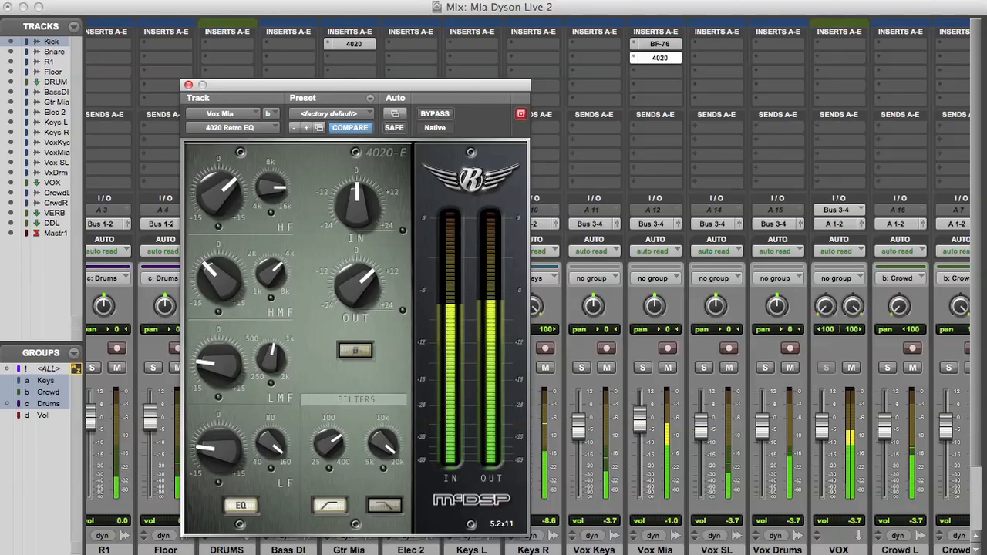
left_click(188, 85)
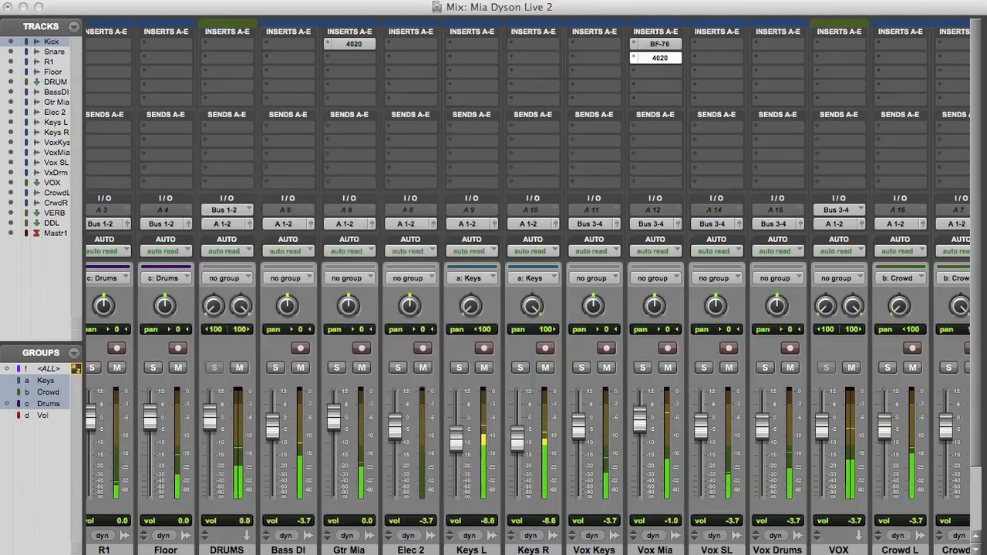
Step: Insert the EQ3 1-Band plug-in on the Bass DI track and set its Q to 10
scroll(528, 285, "left", 5)
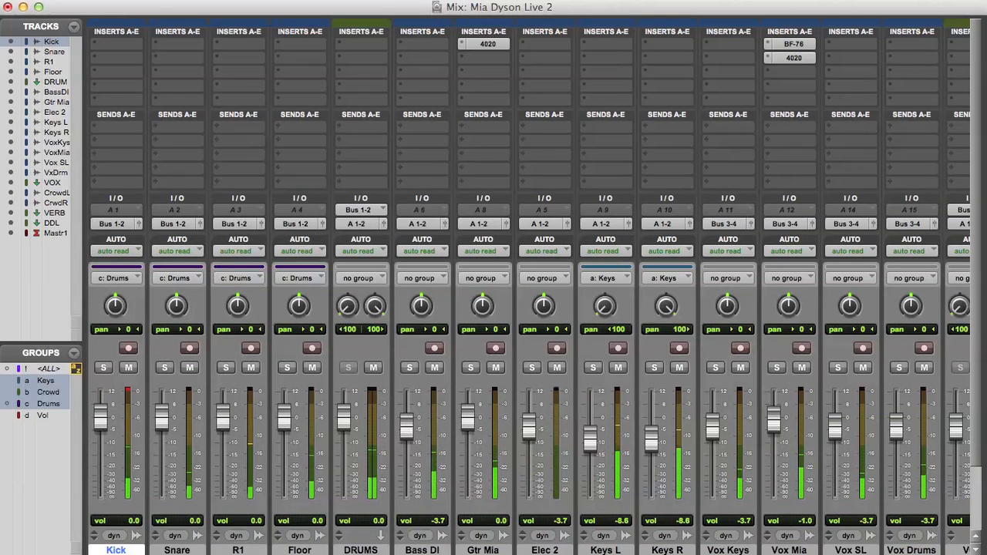
left_click(422, 44)
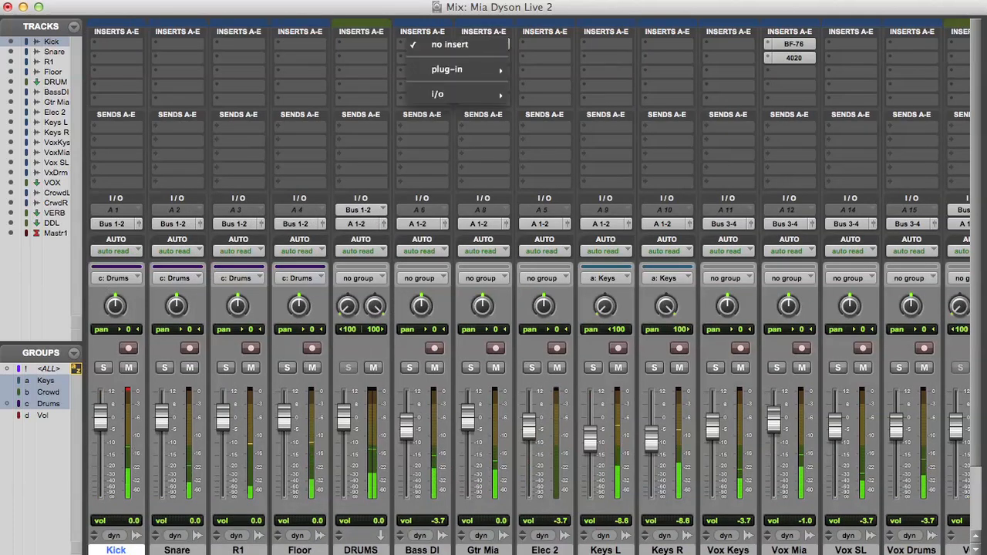
mouse_move(447, 69)
mouse_move(555, 69)
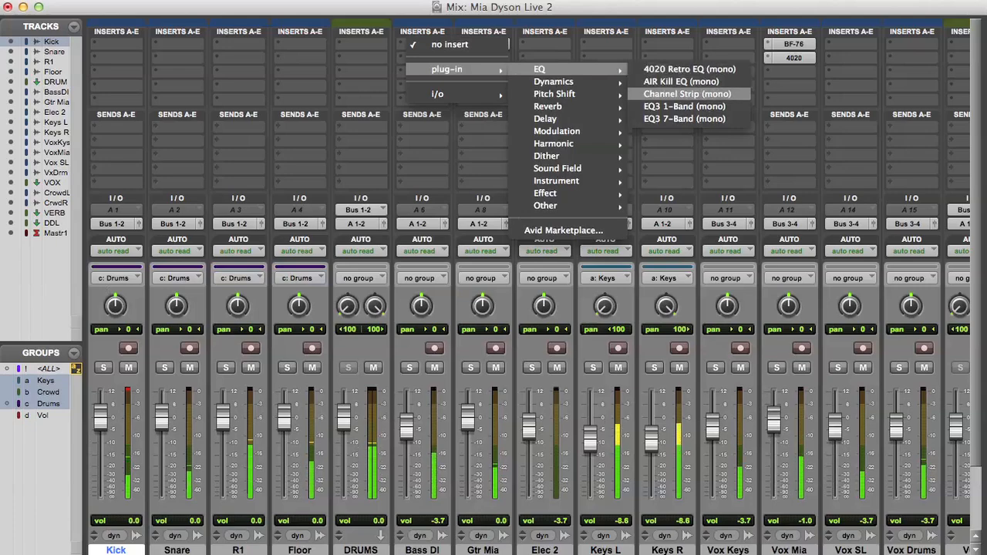
left_click(684, 106)
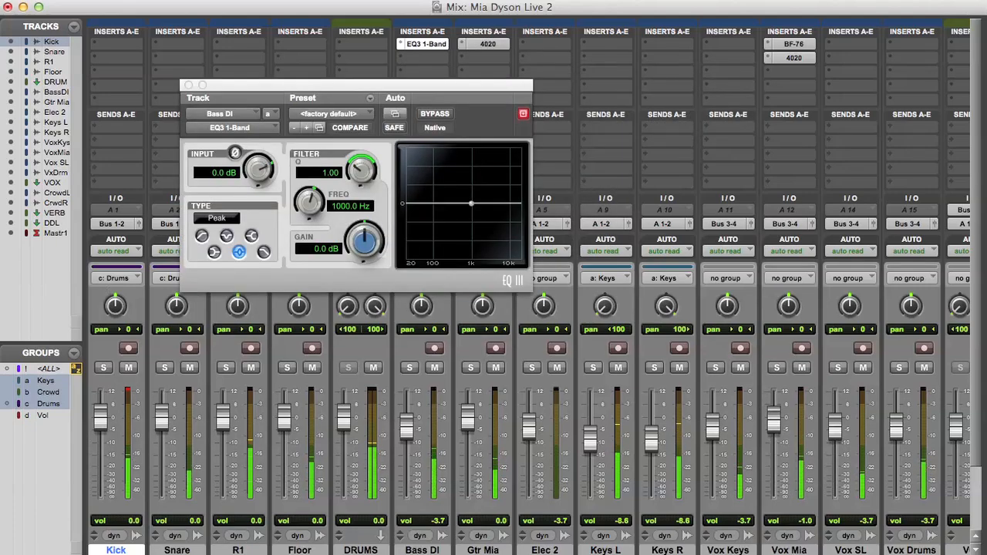
left_click_drag(361, 169, 361, 116)
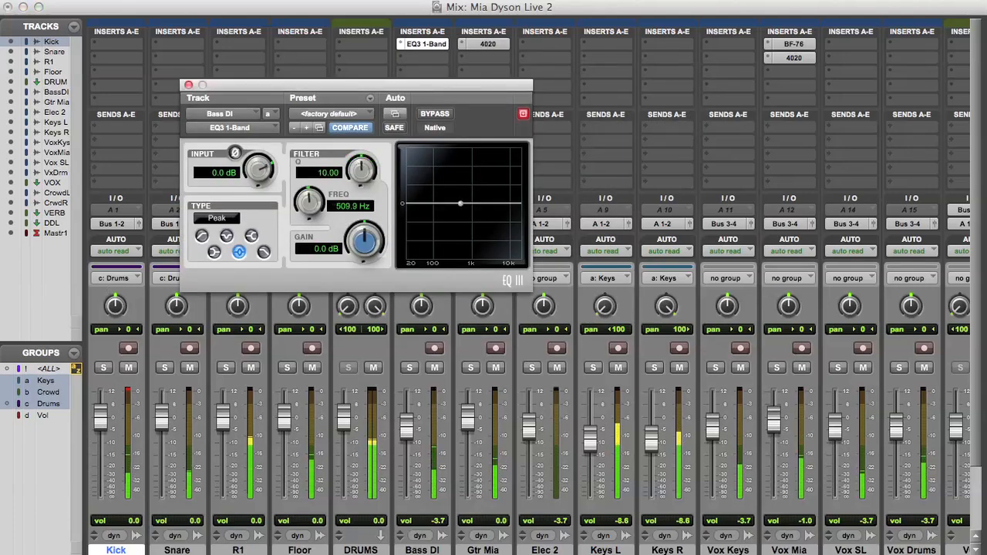
Step: Sweep the bass EQ with an 18 dB boost down to 142.1 Hz, cut that frequency by 8.3 dB, and close the plug-in
left_click_drag(309, 203, 364, 181)
mouse_move(309, 203)
left_mouse_down()
mouse_move(309, 219)
mouse_move(309, 206)
left_mouse_up()
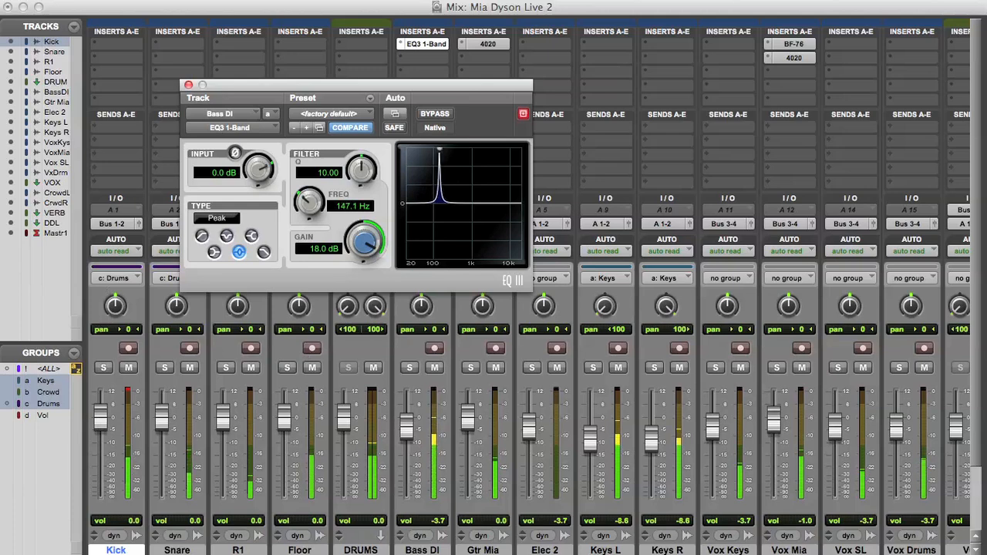
left_click_drag(310, 206, 310, 207)
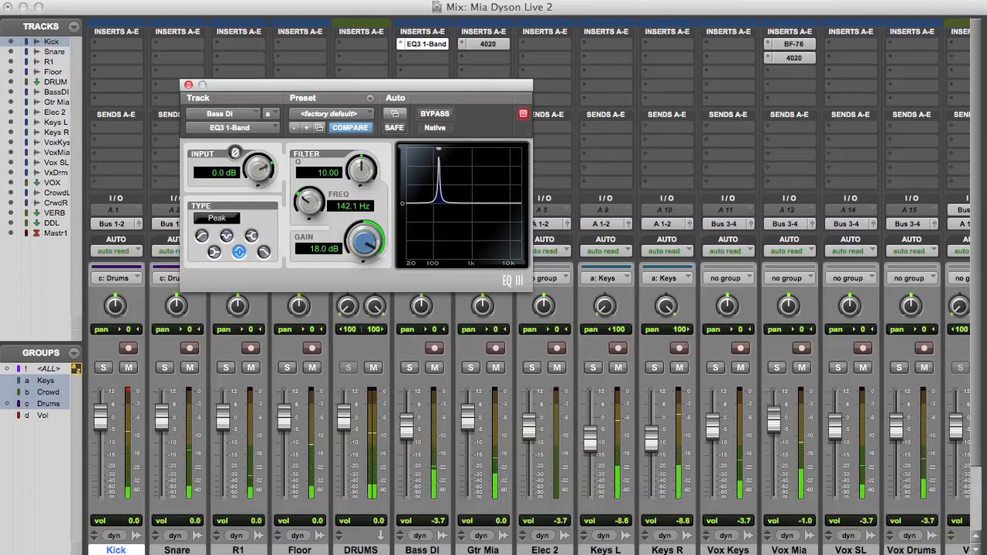
left_click_drag(364, 242, 364, 310)
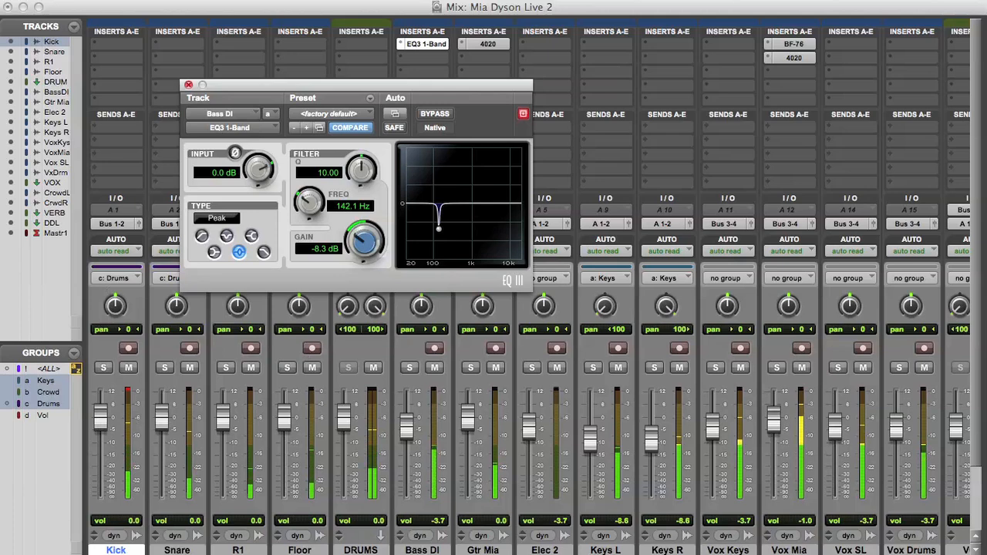
left_click(188, 84)
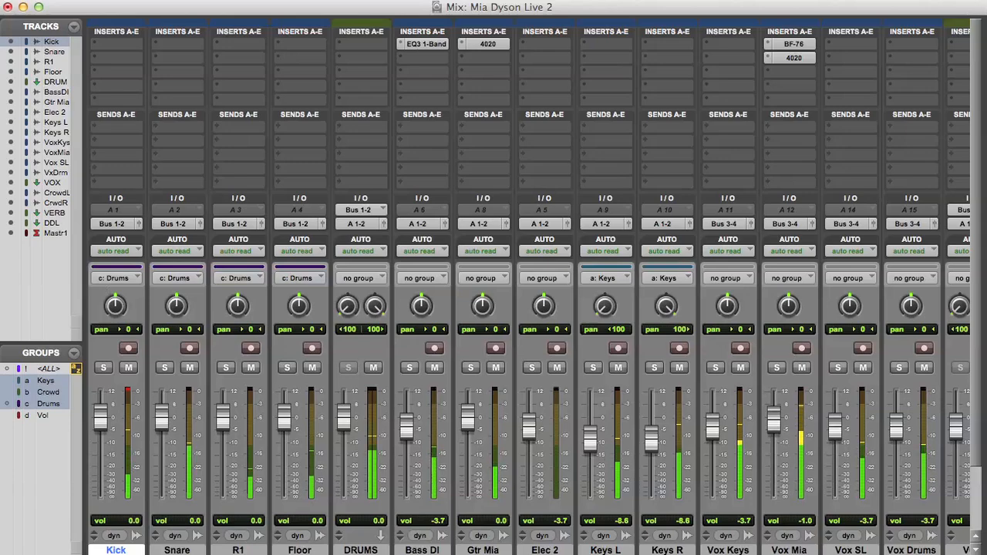
Step: Insert the BF-76 compressor on Bass DI's second slot, then speed up its release and raise its input
left_click(422, 57)
mouse_move(447, 83)
mouse_move(553, 96)
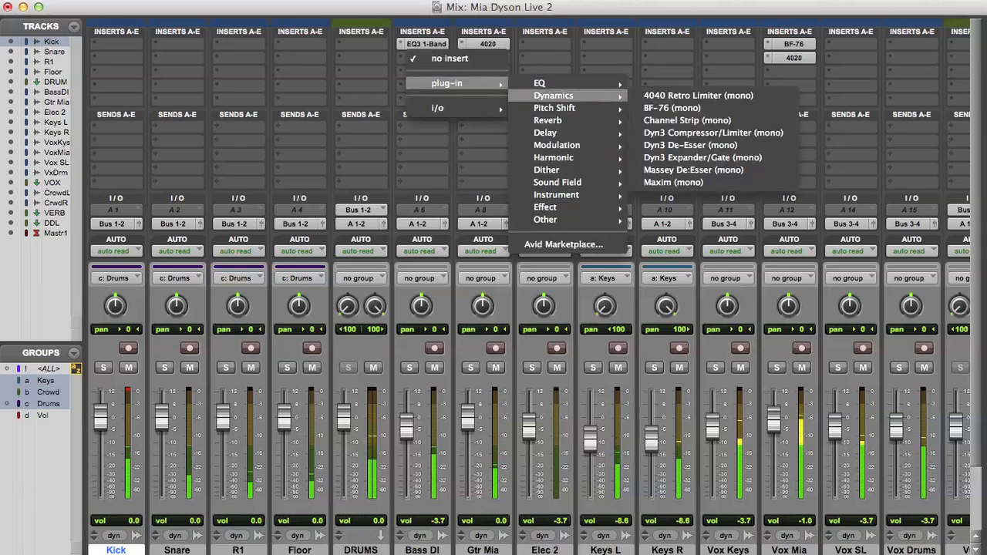
left_click(672, 108)
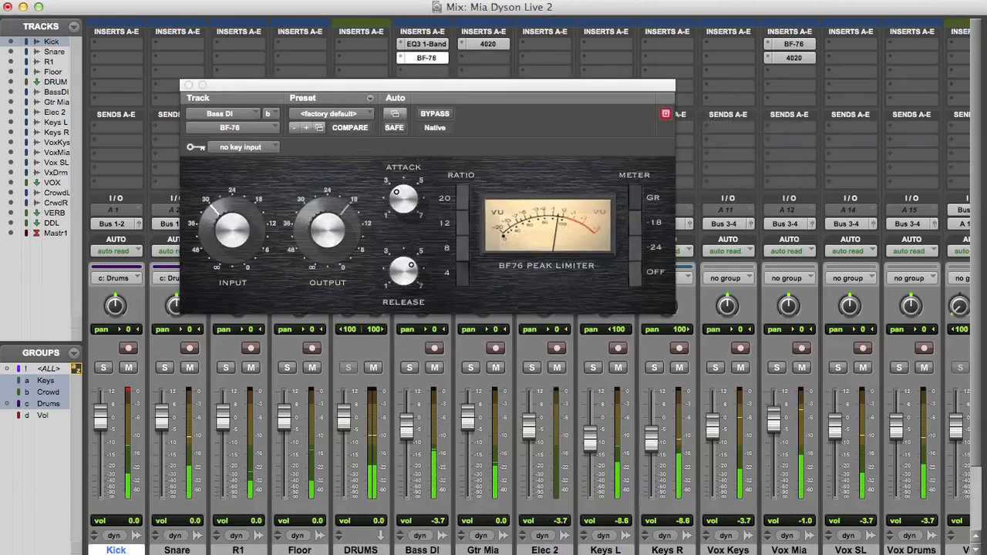
left_click_drag(404, 271, 403, 264)
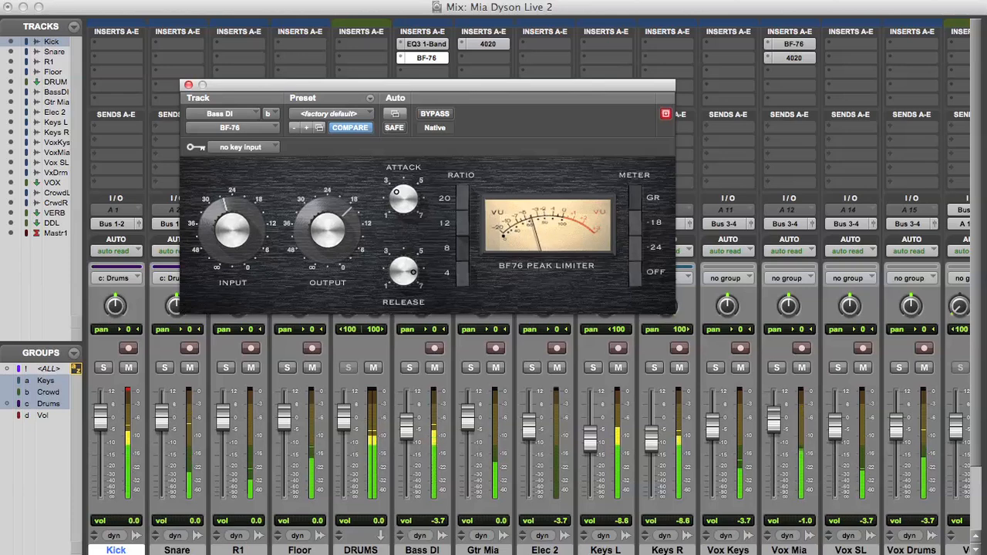
Step: Raise the Bass DI fader to -2.2 dB, increase the BF-76 input slightly, and close the plug-in
left_click_drag(406, 428, 407, 423)
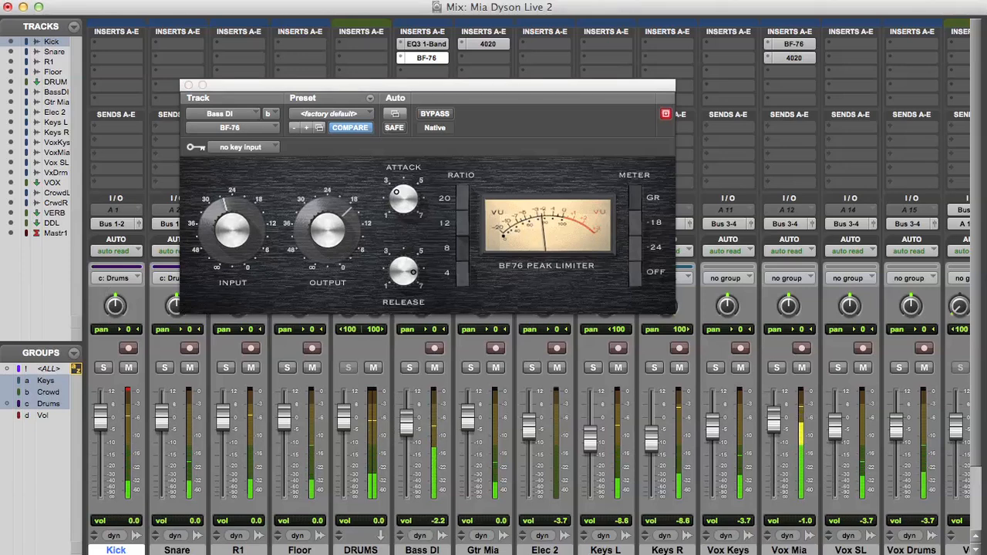
left_click_drag(232, 230, 232, 228)
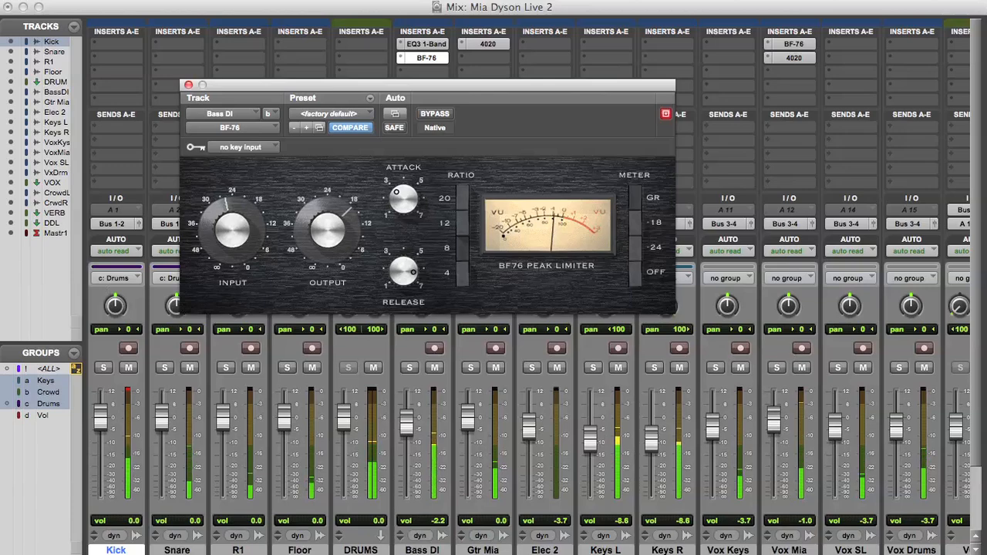
key("super+w")
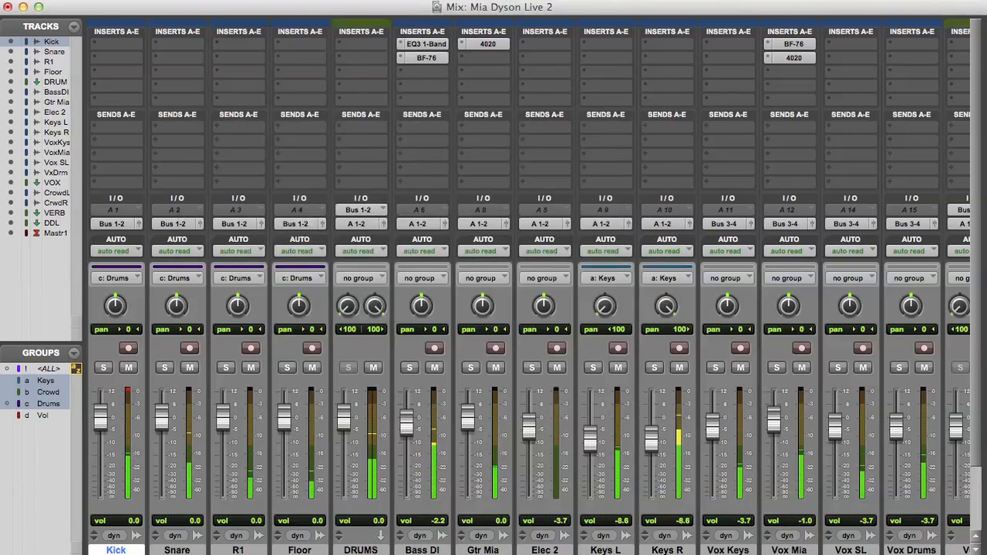
Step: Insert the 4020 Retro EQ on Bass DI's third slot, enable its bands, and cut the low-mid band heavily at 250 Hz
left_click(422, 71)
mouse_move(447, 97)
mouse_move(540, 97)
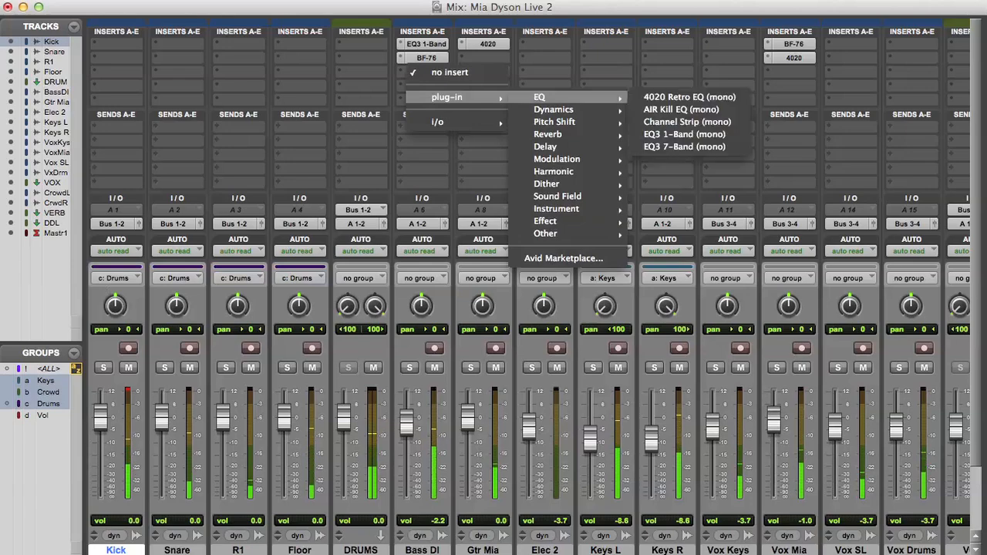
left_click(689, 98)
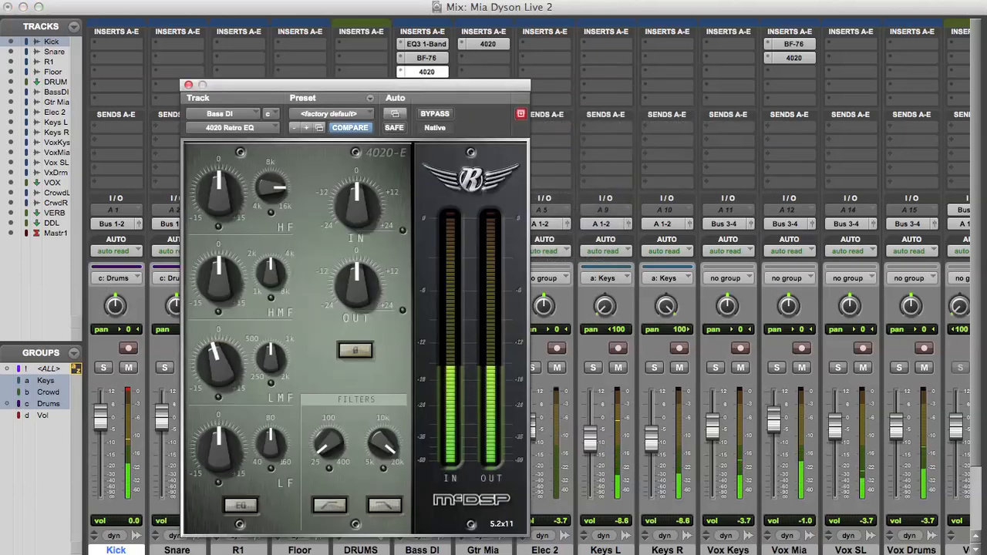
left_click(241, 505)
left_click_drag(218, 363, 219, 407)
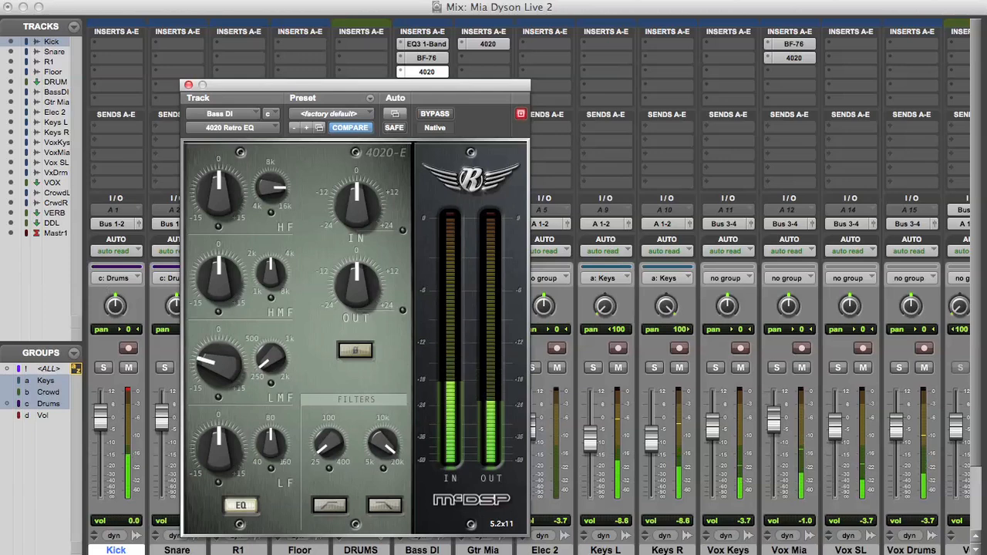
Step: Cut the bass EQ's high-mid band slightly, raise its output gain, and lower the Bass DI fader to -4.0 dB
left_click_drag(219, 277, 219, 292)
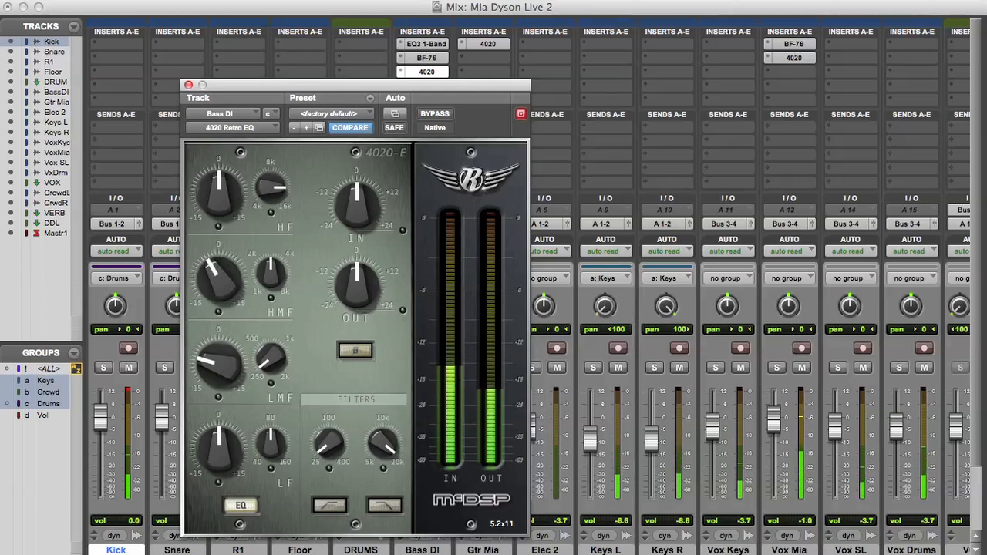
left_click_drag(357, 285, 357, 264)
key("super+w")
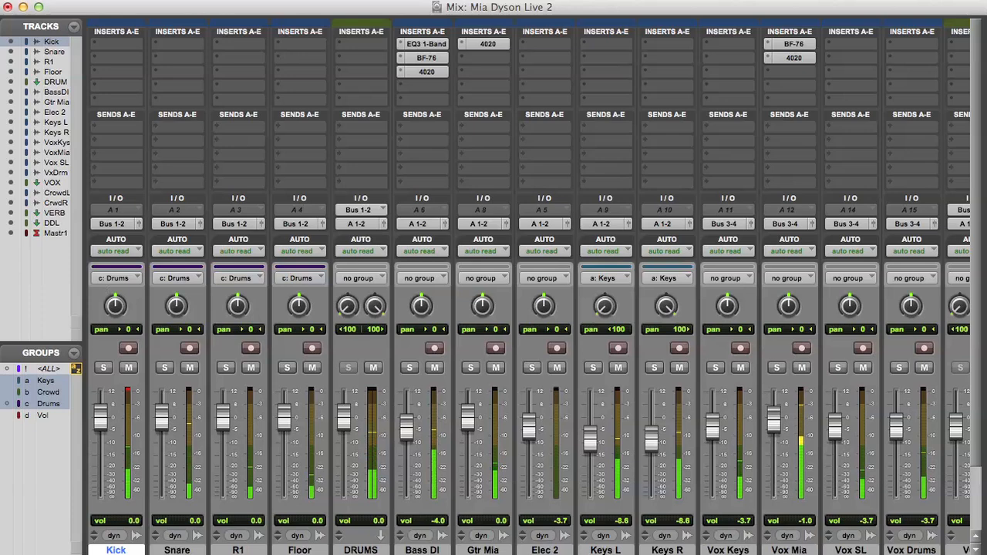
Step: Select the Kick, Snare, R1 and Floor tracks and insert the 4020 Retro EQ on all four at once
left_click(300, 550, "shift")
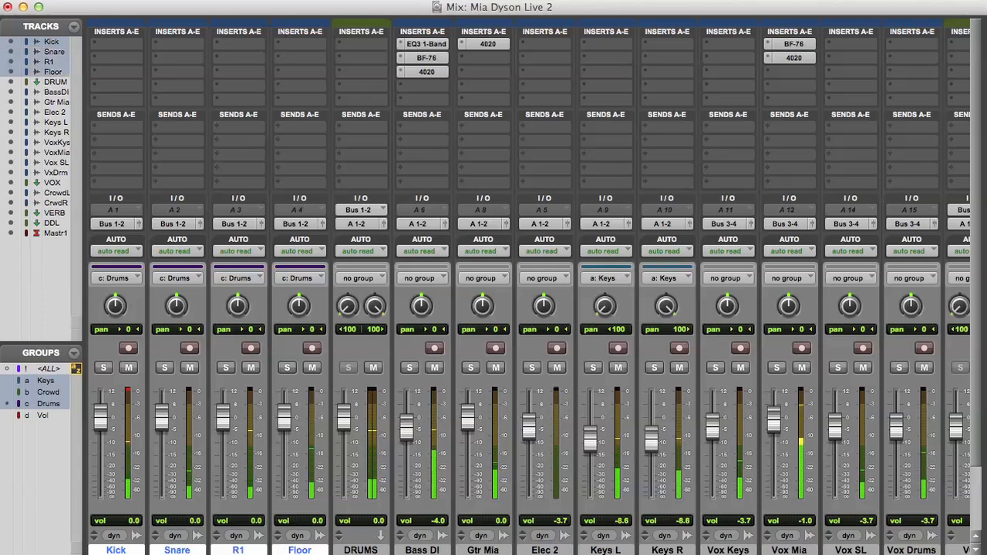
left_click(116, 44)
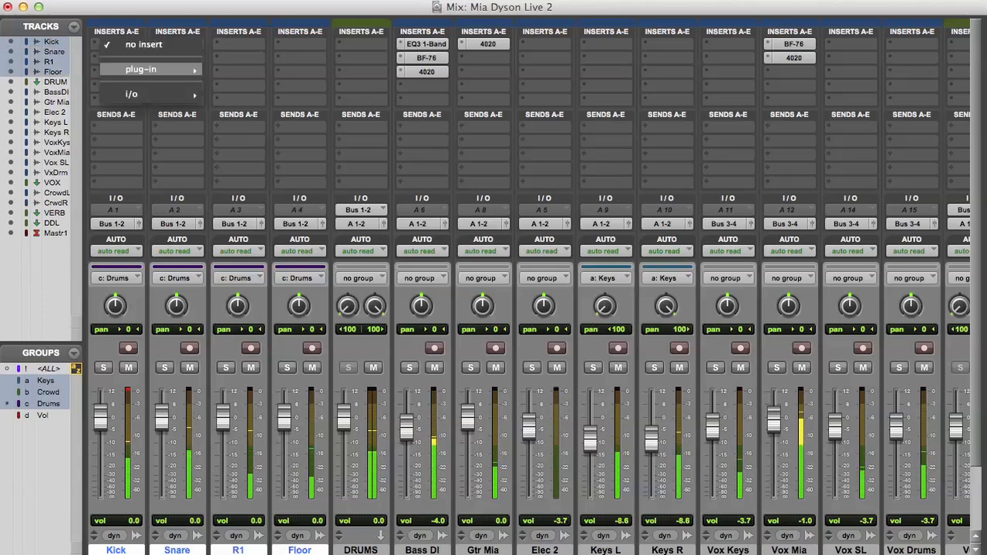
mouse_move(141, 70)
mouse_move(233, 69)
left_click(366, 69, "alt+shift")
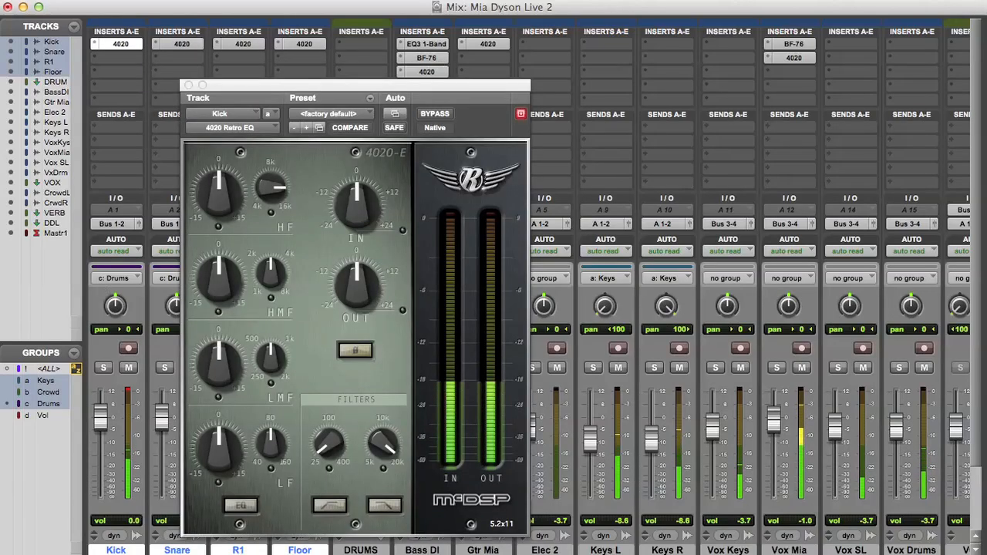
Step: Enable the kick EQ bands, cut the low-mid band at a slightly lower frequency, and boost the low band at 80 Hz
left_click(242, 506)
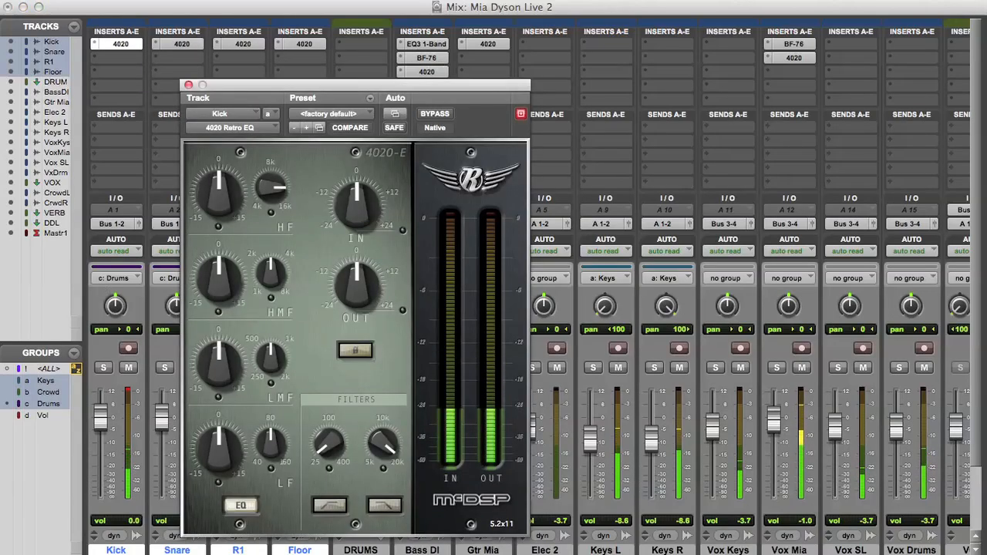
left_click_drag(271, 359, 219, 391)
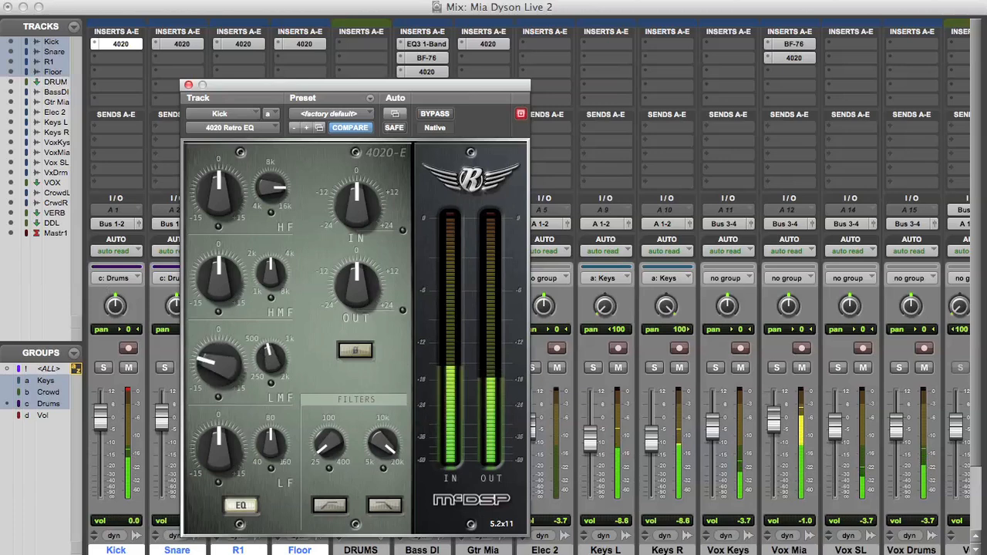
left_click_drag(219, 447, 219, 436)
Step: Boost the kick EQ's high-mid band between 2 and 4 kHz and raise the output gain moderately
left_click_drag(270, 272, 271, 260)
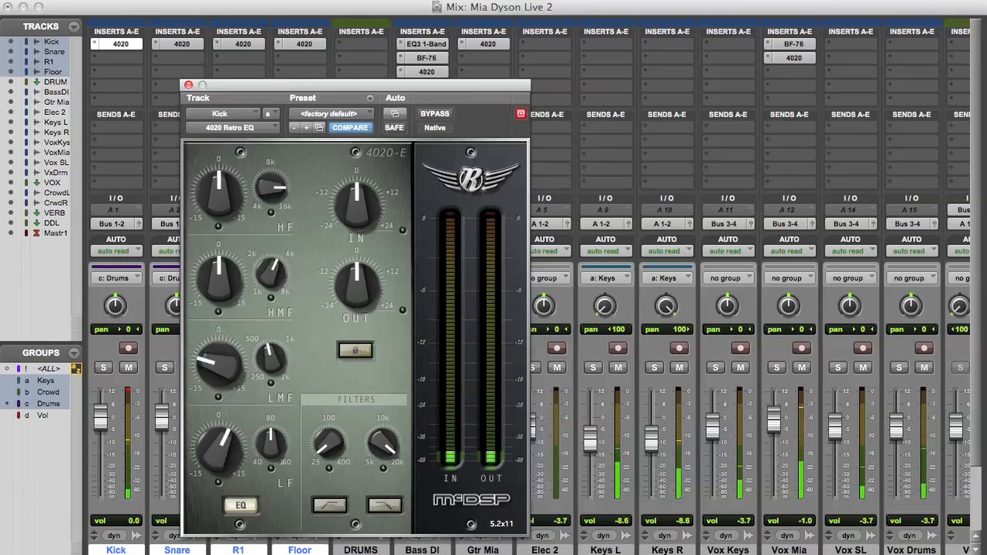
left_click_drag(357, 286, 357, 270)
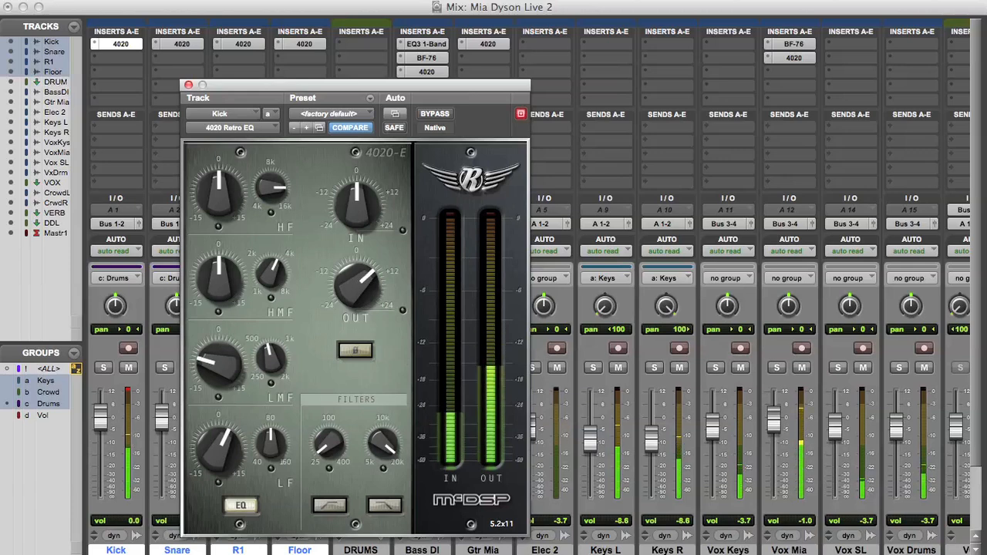
left_click_drag(219, 279, 271, 283)
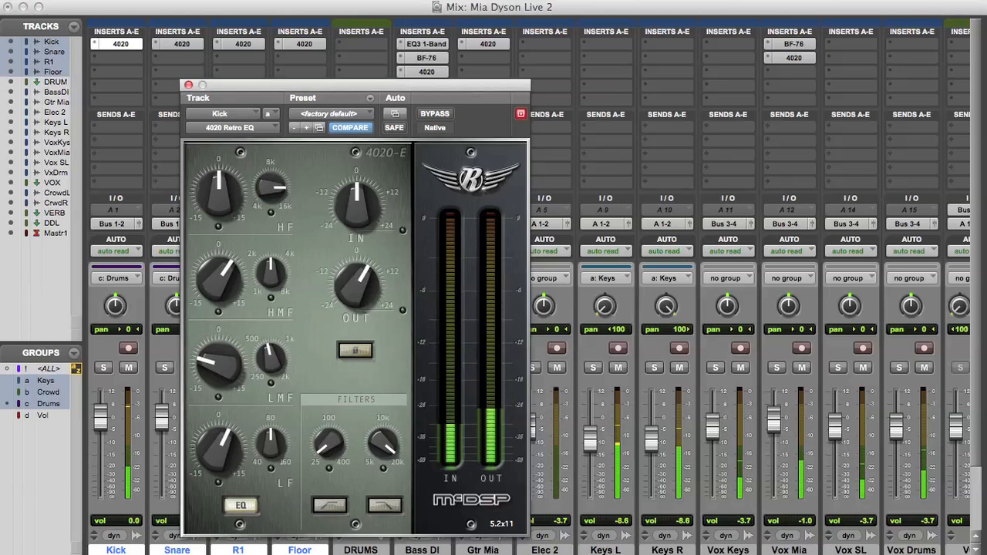
Step: Enable the snare EQ, cut its low-mid band, boost the high-mid and high bands, and lower the high-band frequency to just below 8 kHz
left_click(181, 44)
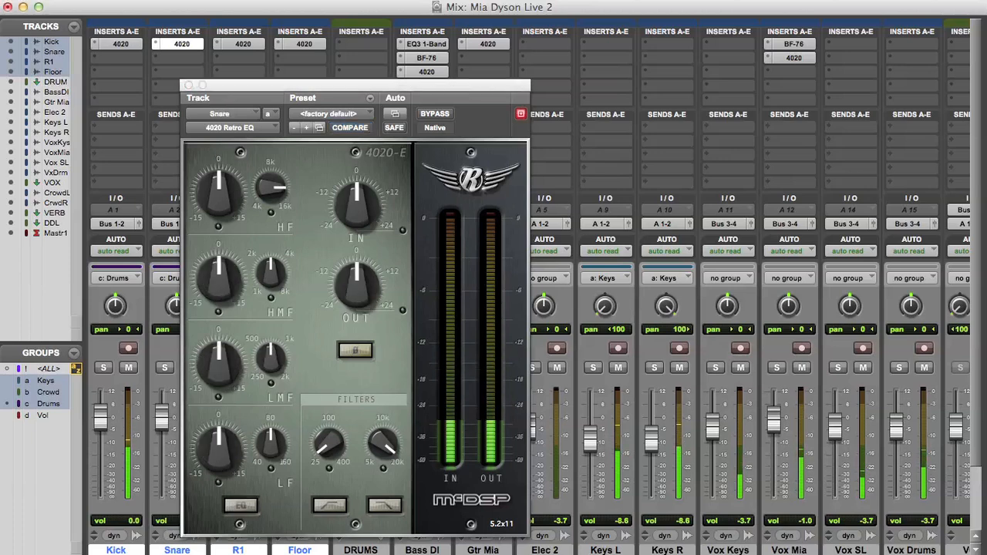
left_click_drag(219, 362, 219, 395)
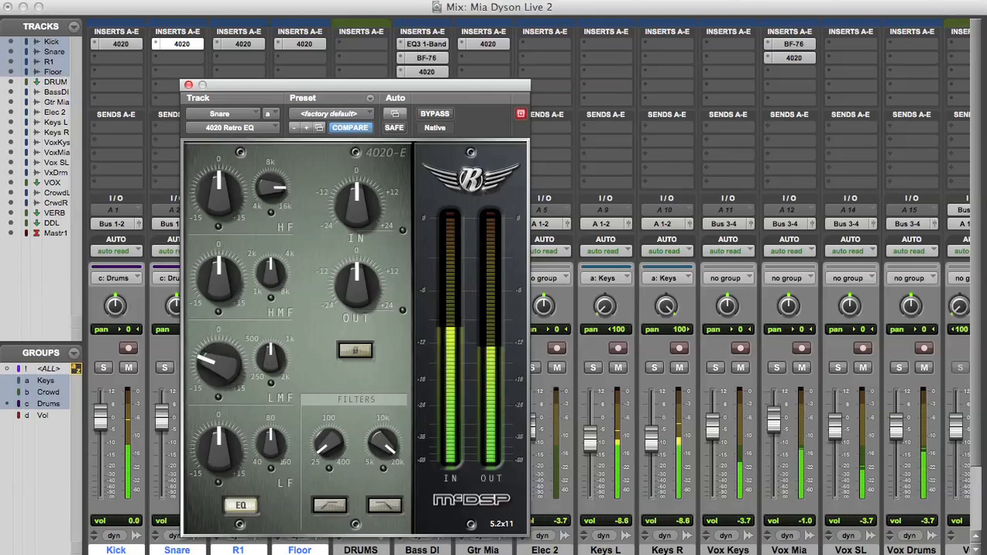
left_click_drag(219, 278, 219, 263)
left_click_drag(219, 193, 219, 164)
left_click_drag(270, 188, 270, 217)
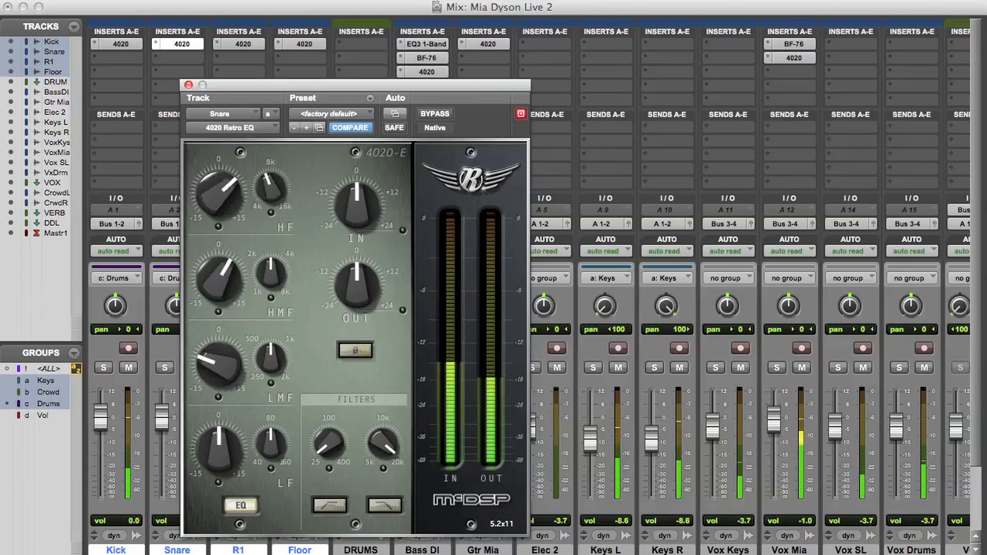
left_click(188, 85)
Step: Pan the R1 track to 76 left and the Floor track to 72 right
left_click_drag(237, 306, 237, 339)
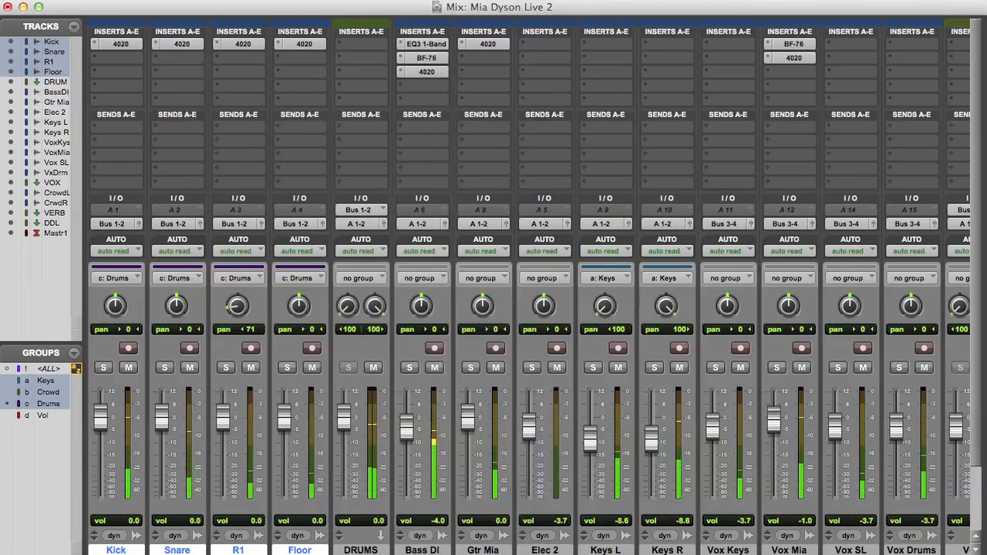
left_click_drag(299, 306, 299, 275)
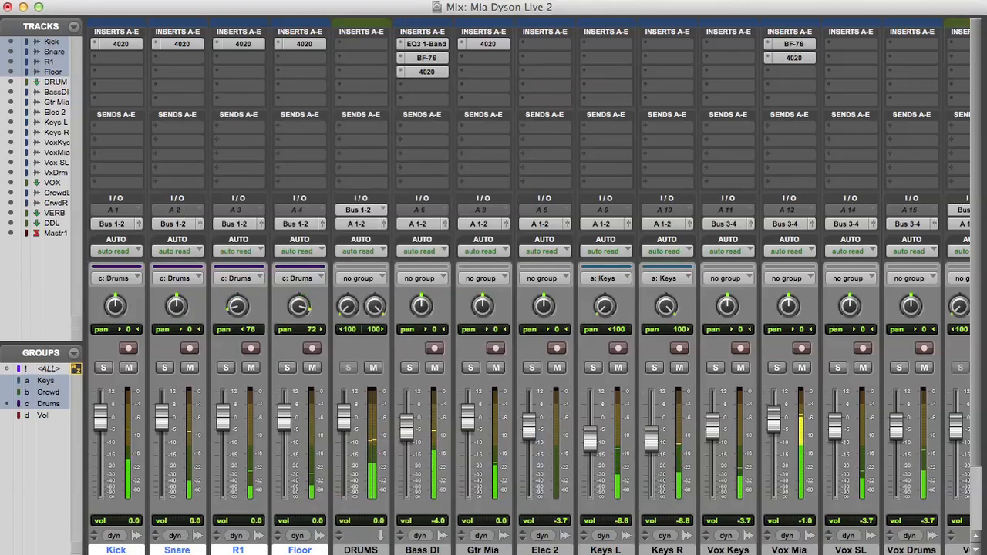
Step: Enable the Floor track's EQ bands and lower its low-mid frequency to about 500 Hz
left_click(304, 44)
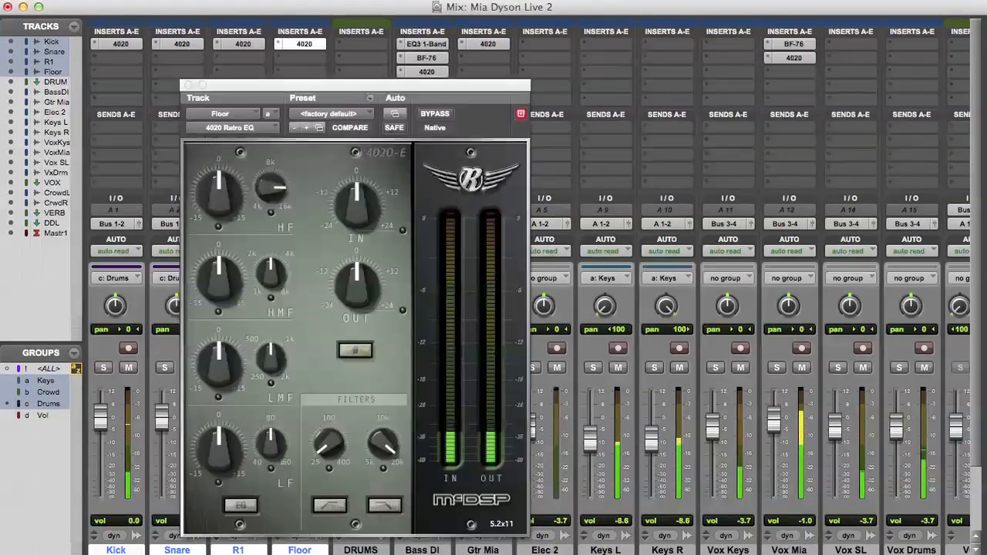
left_click(241, 506)
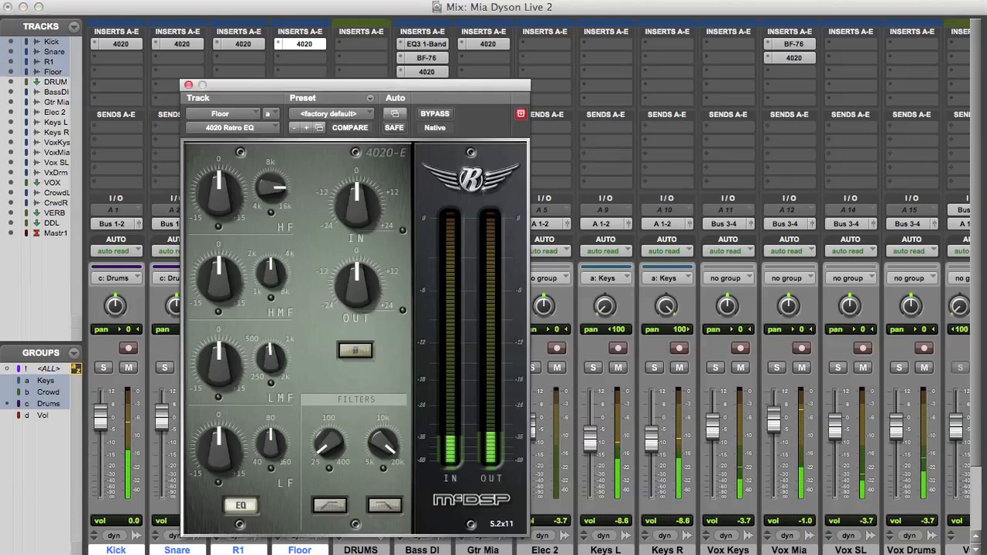
left_click_drag(270, 356, 270, 374)
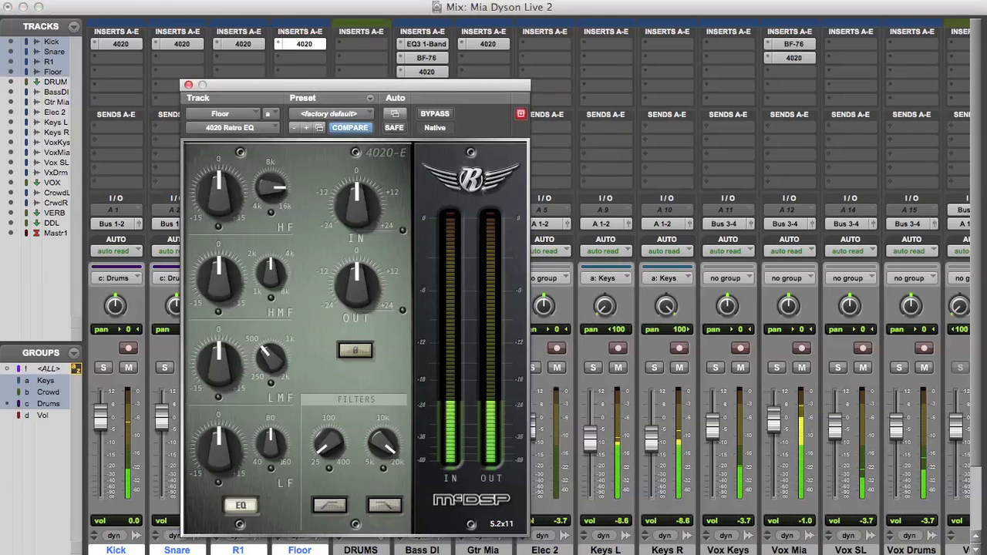
left_click_drag(270, 86, 269, 83)
Step: Enable the R1 track's EQ, cut the low-mid band deeply near 500 Hz, and raise the output gain
left_click(243, 44)
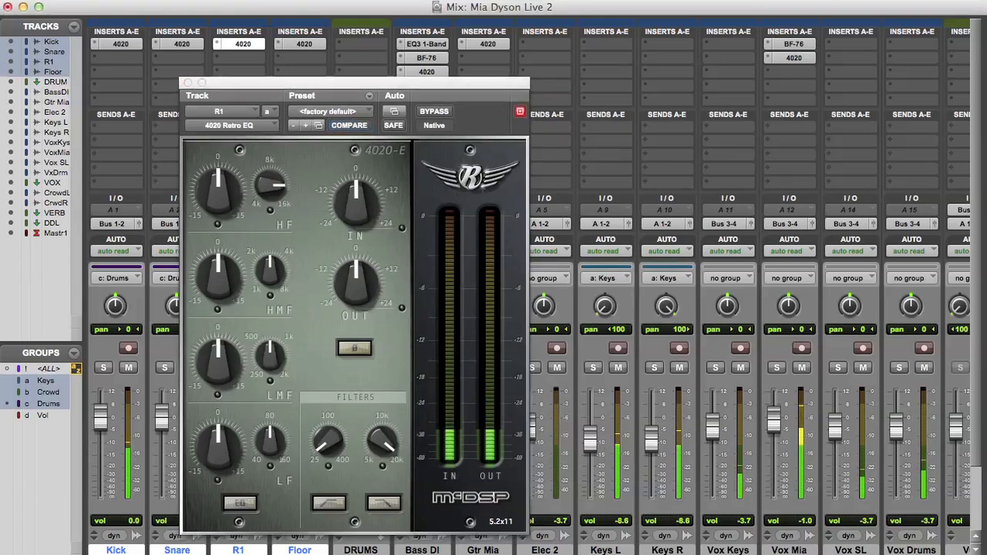
left_click_drag(270, 357, 217, 393)
left_click(240, 503)
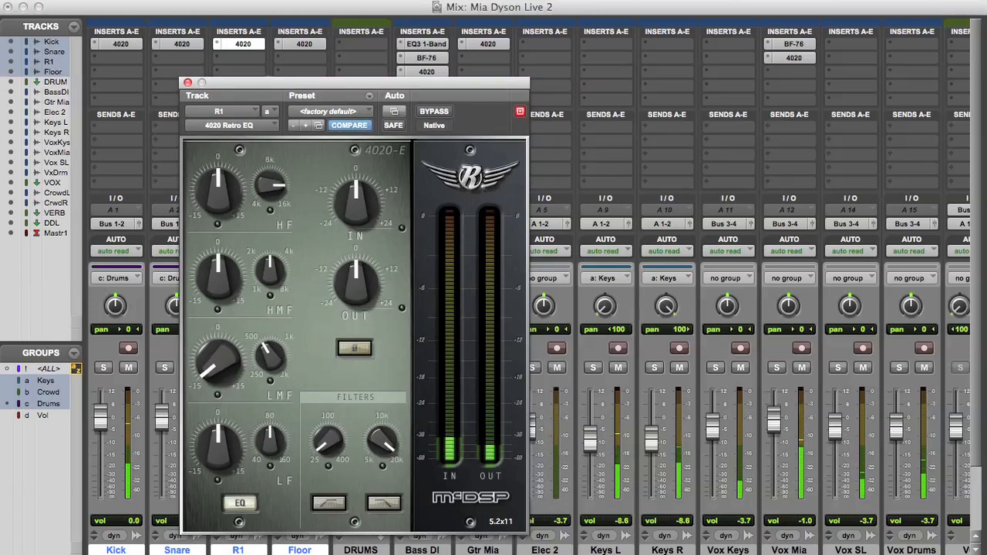
left_click_drag(355, 282, 355, 262)
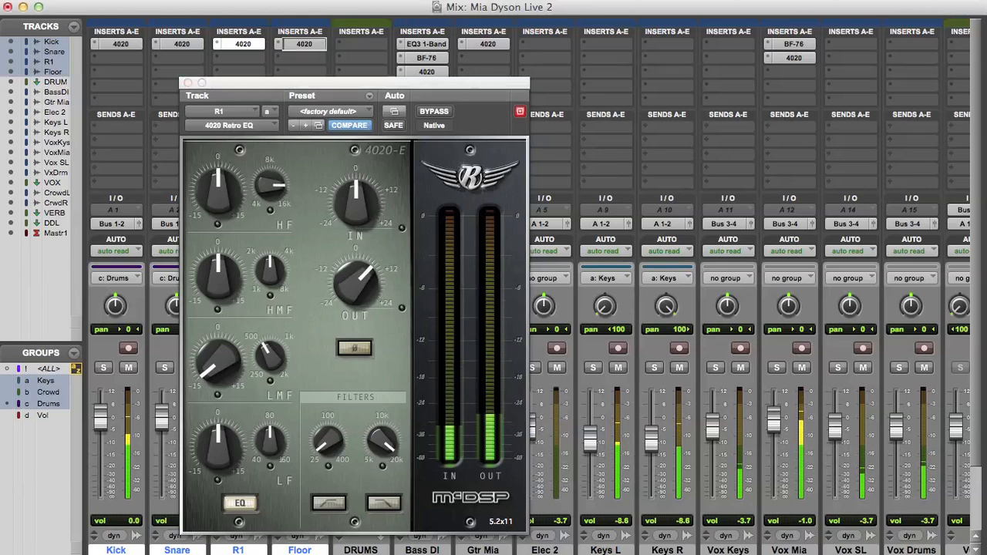
left_click(188, 83)
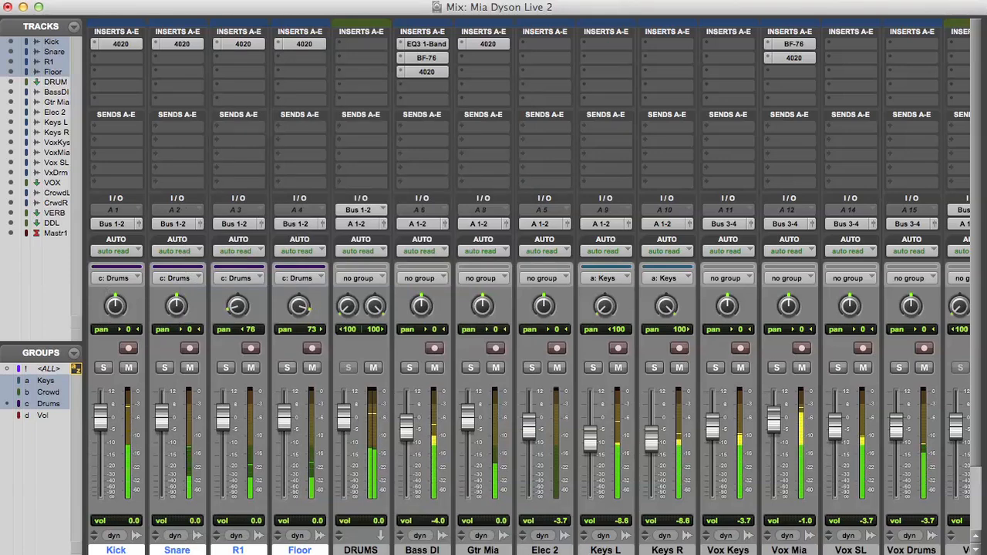
Step: Insert a multichannel 4020 Retro EQ on the DRUMS track
left_click(361, 44)
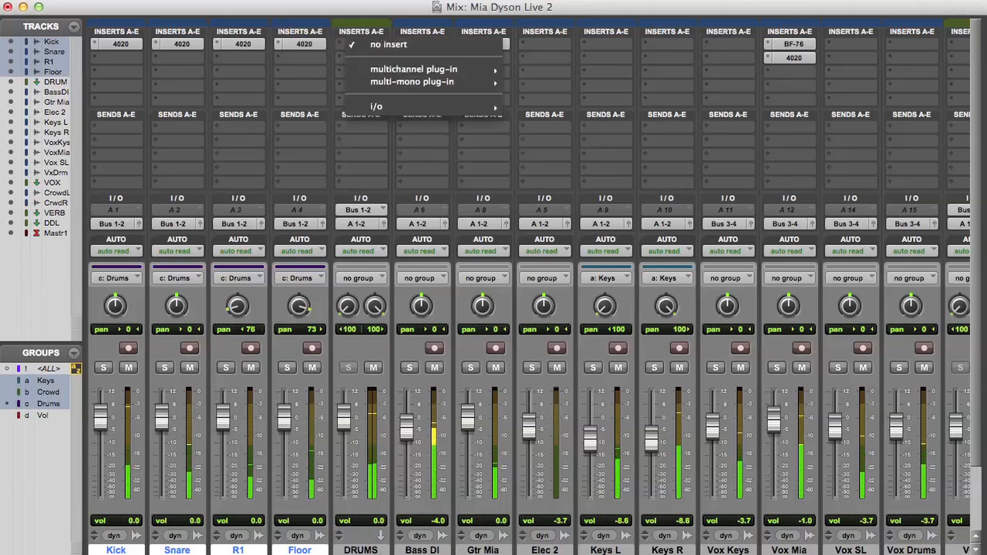
mouse_move(413, 69)
mouse_move(533, 70)
left_click(685, 69)
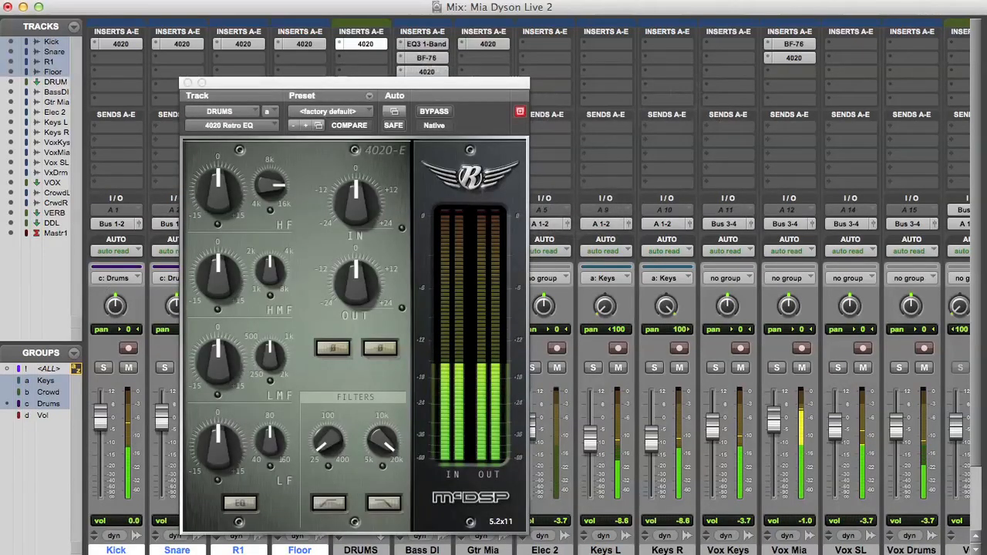
Step: Enable the DRUMS EQ bands and moderately cut the low-mid band near 250 Hz, sweeping its gain to judge the effect
left_click_drag(270, 357, 270, 401)
left_click(239, 502)
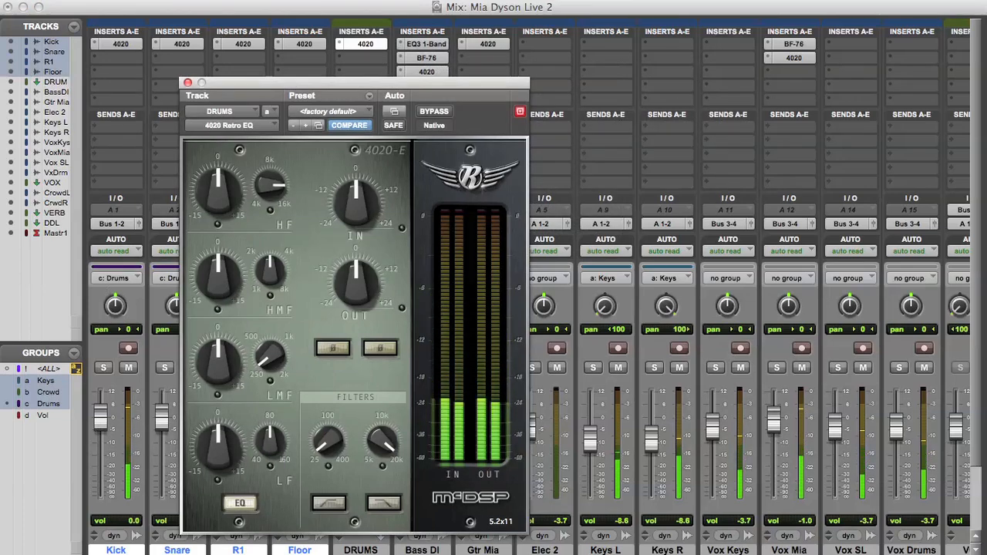
left_click_drag(218, 360, 219, 320)
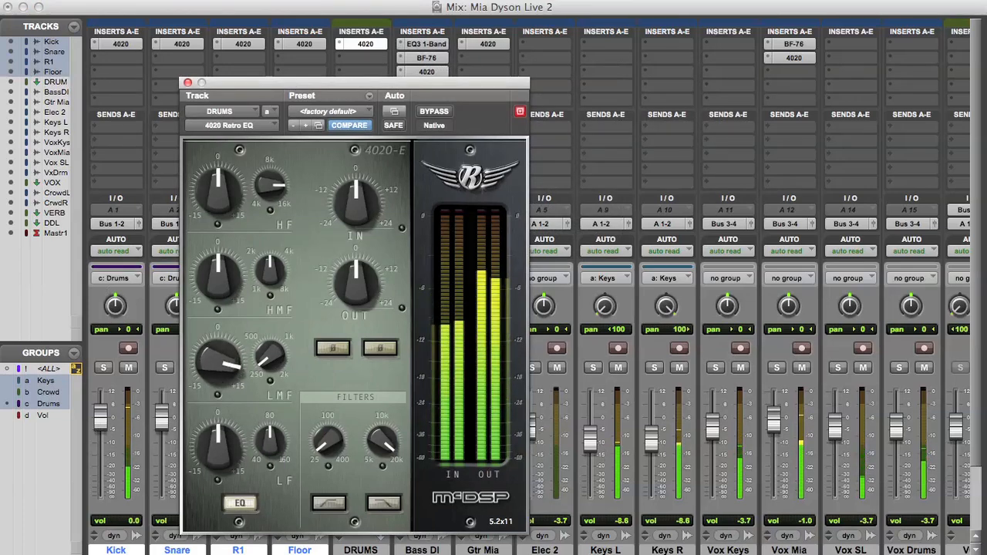
left_click_drag(218, 360, 218, 404)
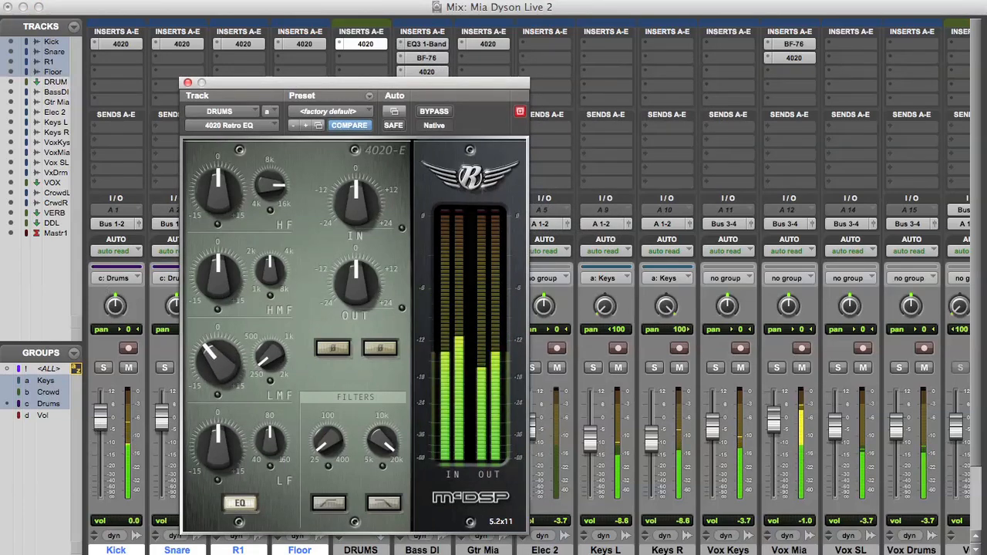
Step: Boost the DRUMS EQ's low band slightly at 80 Hz and raise the output gain a little
left_click_drag(218, 444, 218, 416)
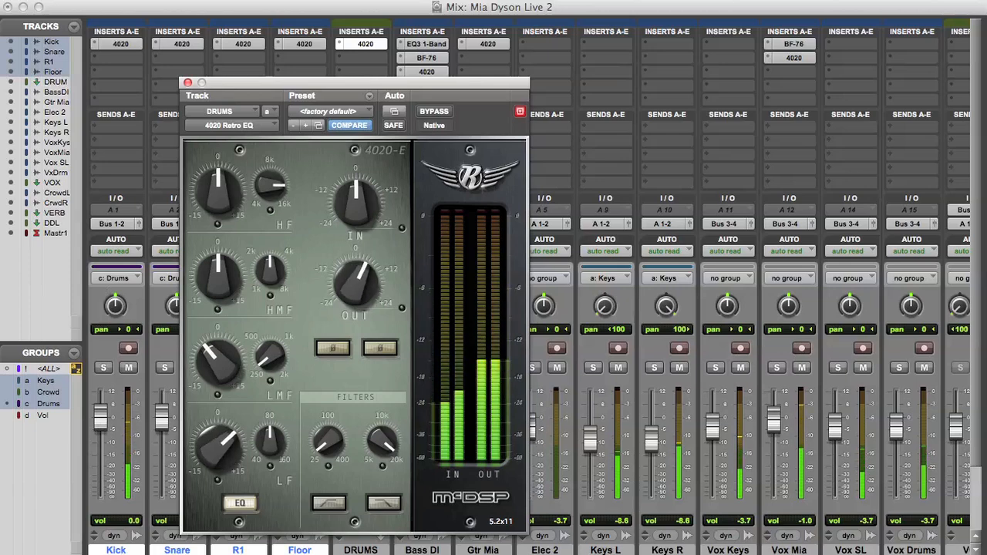
left_click_drag(355, 282, 356, 276)
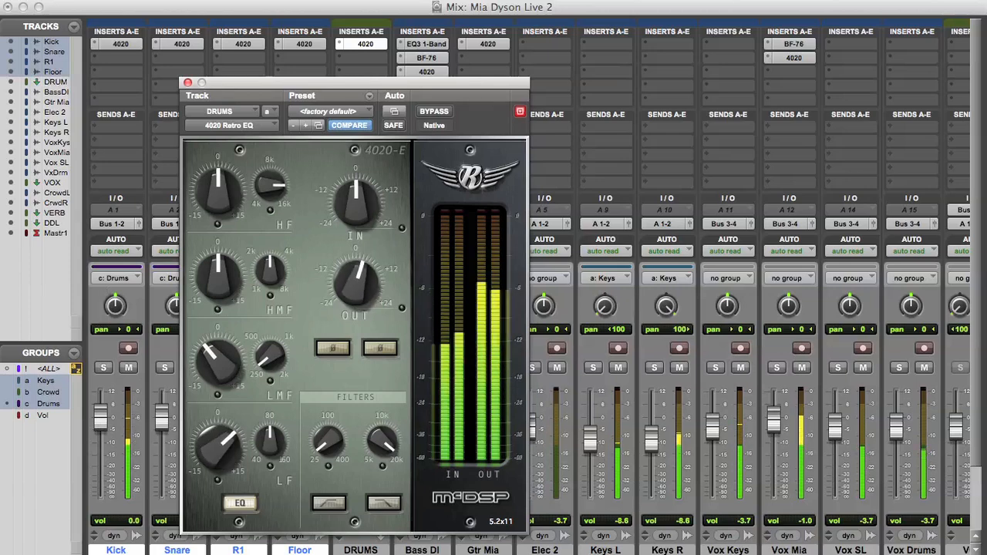
left_click_drag(218, 445, 218, 458)
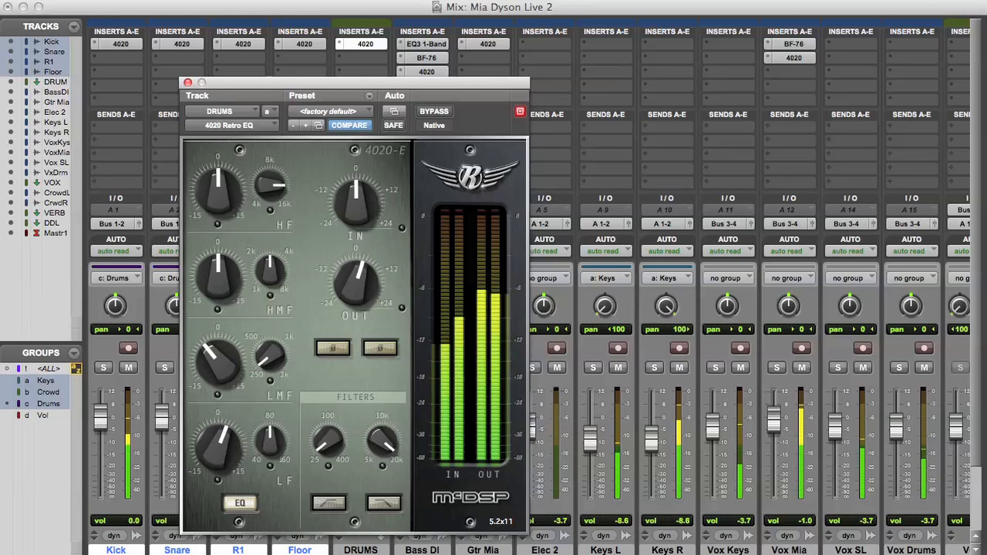
Step: Boost the DRUMS EQ's high band near 16 kHz and slightly cut the high-mid band near 4 kHz
left_click_drag(270, 185, 218, 172)
left_click_drag(269, 269, 270, 274)
mouse_move(218, 273)
left_mouse_down()
mouse_move(219, 255)
mouse_move(218, 292)
left_mouse_up()
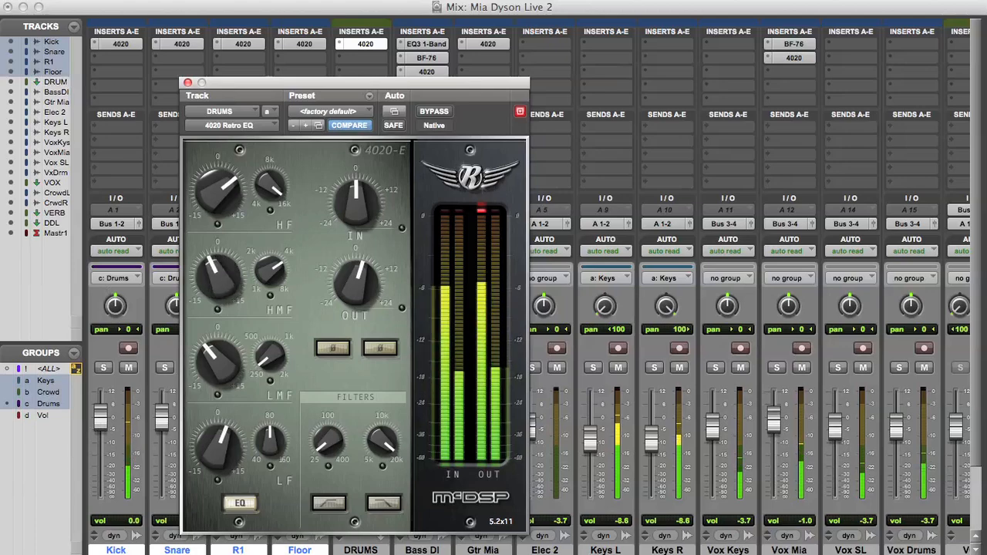
left_click(188, 83)
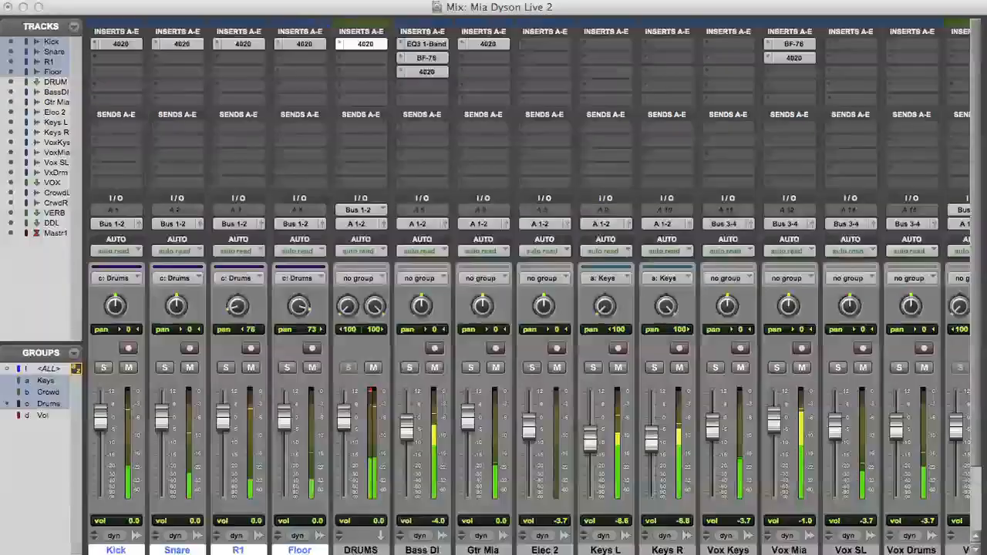
Step: Move the Bass DI track's 4020 EQ down one insert slot and insert a SansAmp PSA-1 after the BF-76
scroll(528, 308, "right", 5)
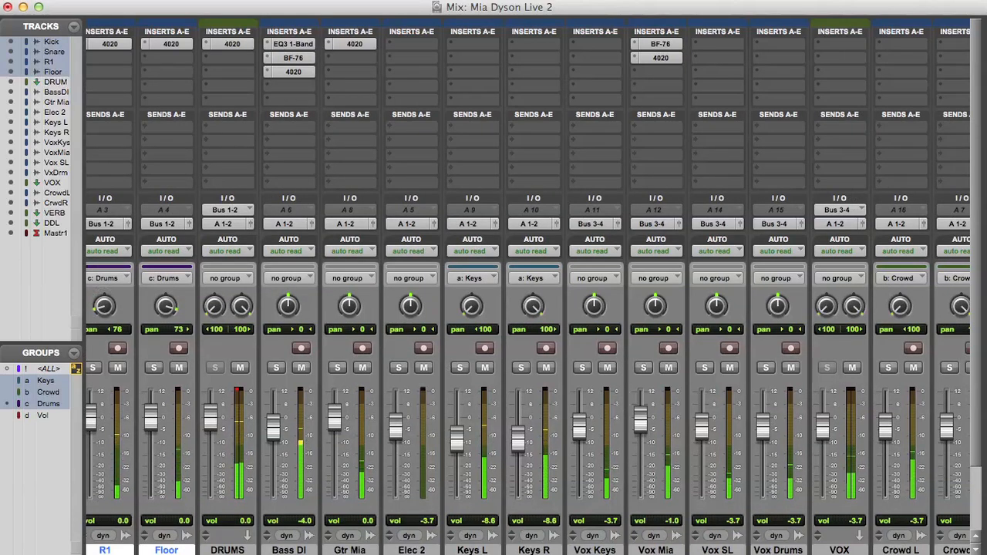
left_click_drag(293, 71, 293, 86)
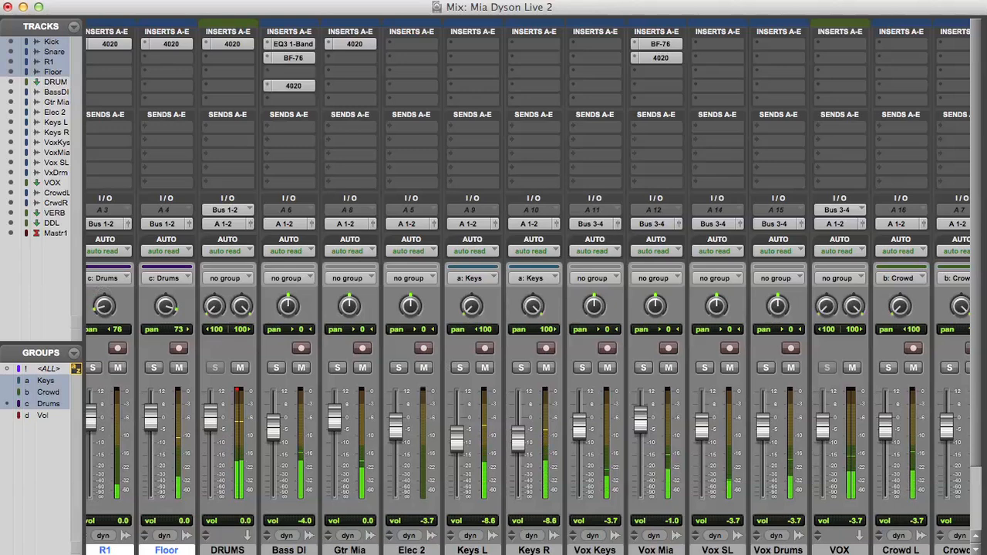
left_click(293, 72)
mouse_move(309, 97)
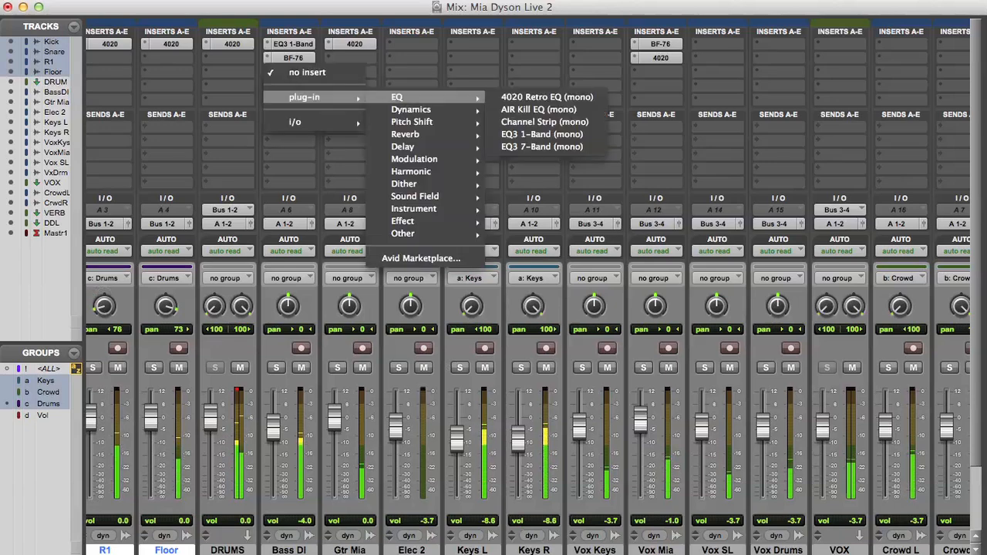
mouse_move(404, 183)
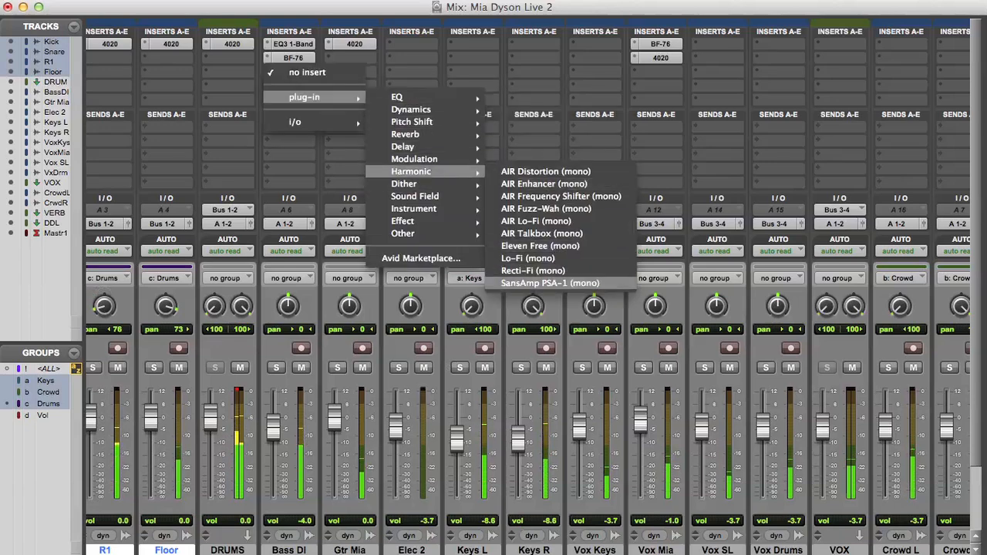
left_click(543, 283)
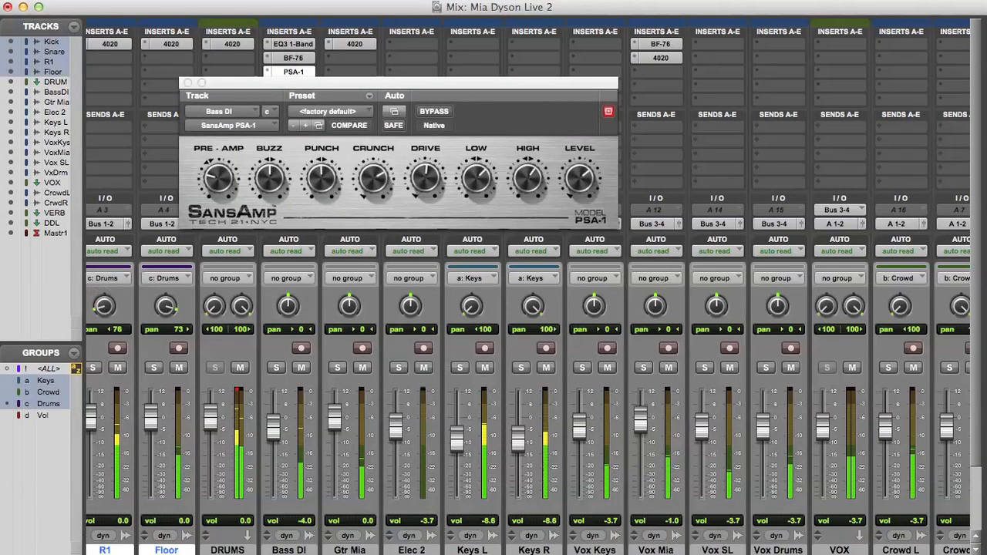
Step: Raise the pre-amp amount slightly on the Bass DI track's SansAmp PSA-1
left_click_drag(218, 179, 219, 171)
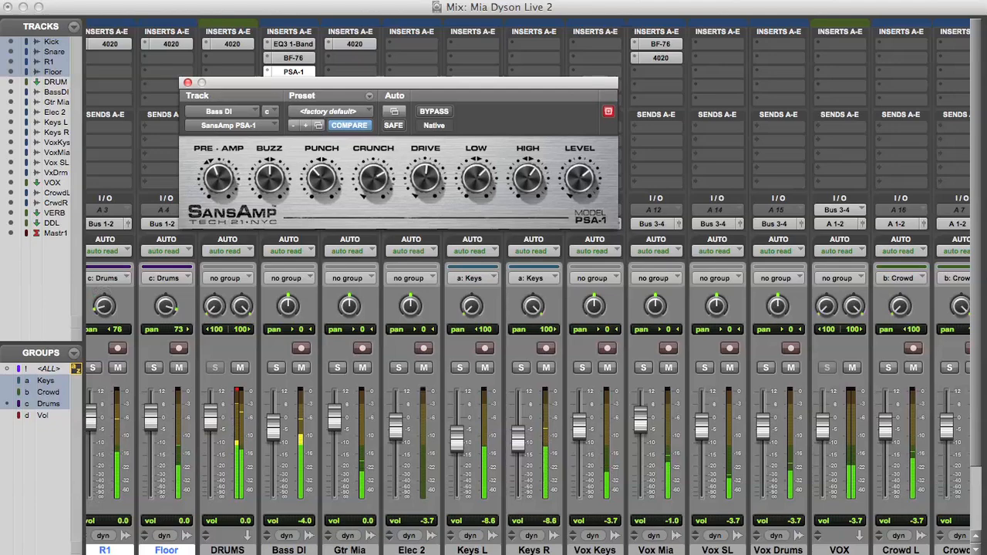
left_click_drag(255, 82, 394, 106)
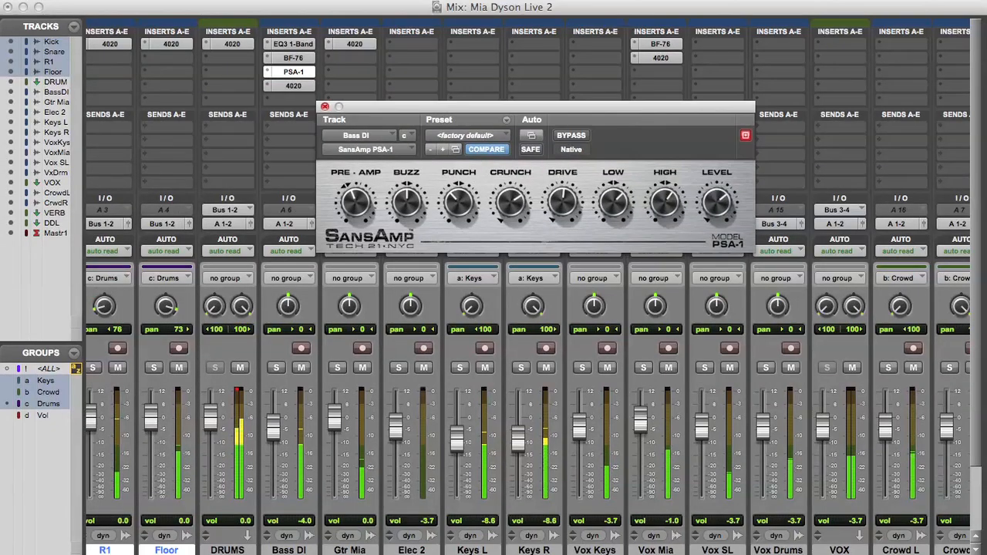
left_click(327, 105)
Step: Pan Vox Keys to 69 left and Vox SL to 55 right, and copy Vox Mia's 4020 EQ to both tracks
scroll(527, 287, "right", 5)
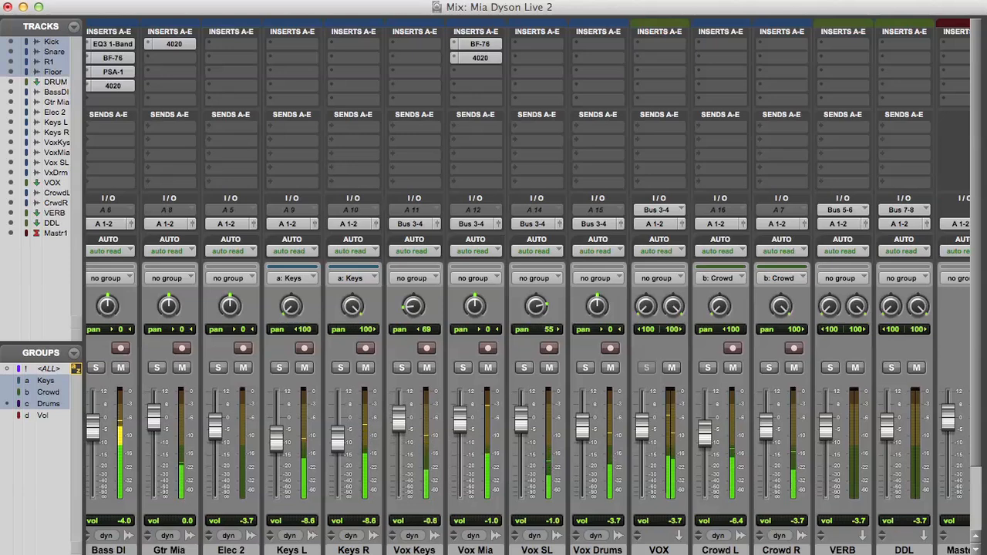
left_click_drag(479, 58, 541, 58)
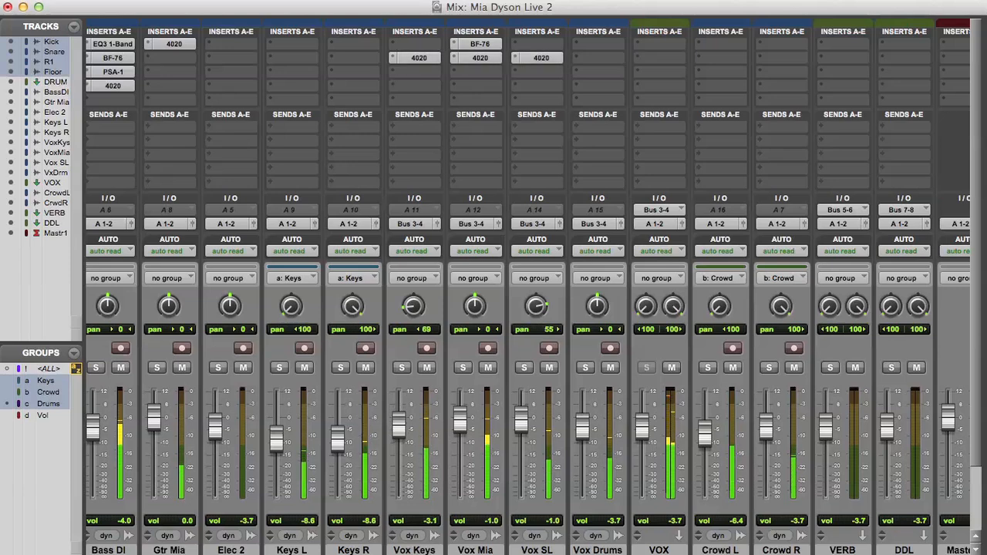
Step: Check the copied EQ settings on Vox Keys, and set the Vox Keys and Vox SL faders to -4.6 dB
left_click(419, 58)
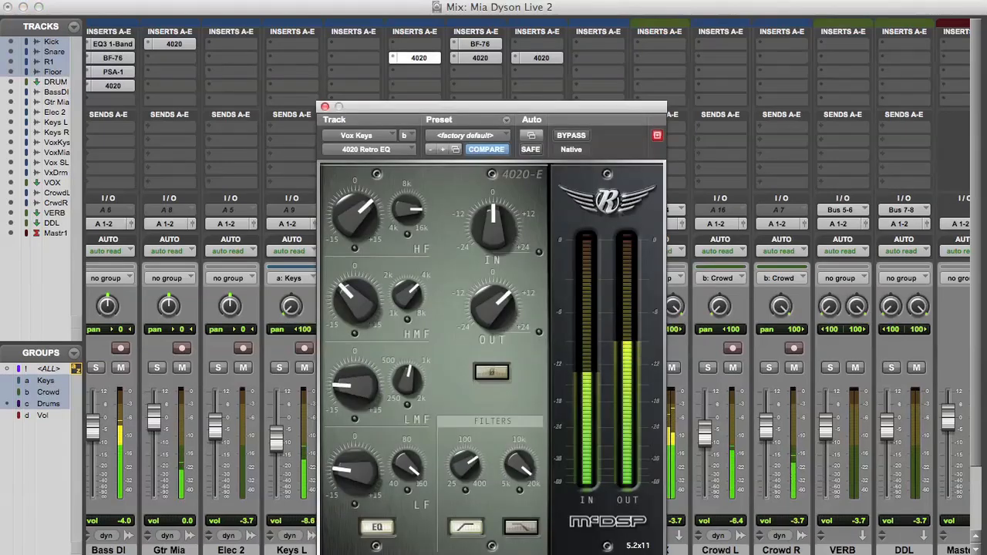
left_click(324, 106)
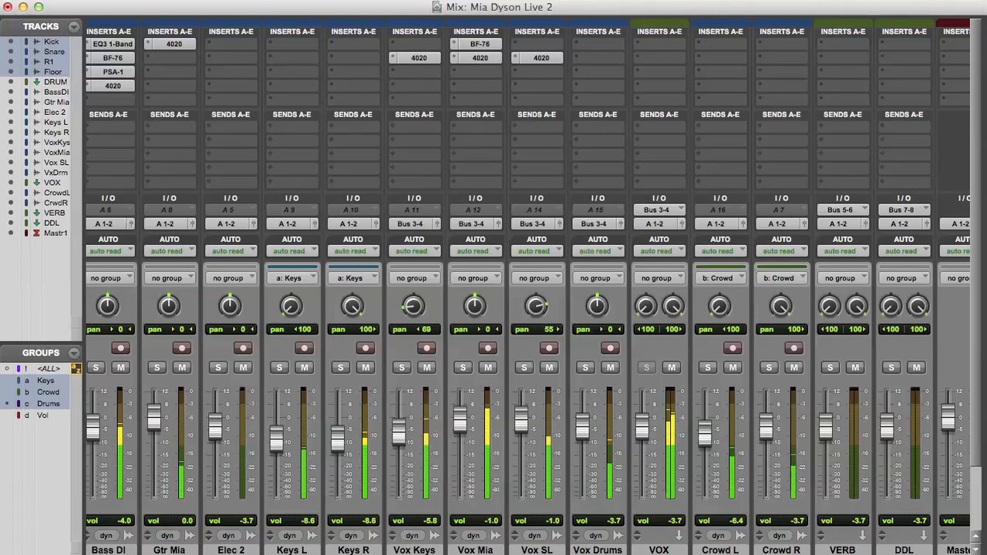
left_click_drag(398, 432, 398, 429)
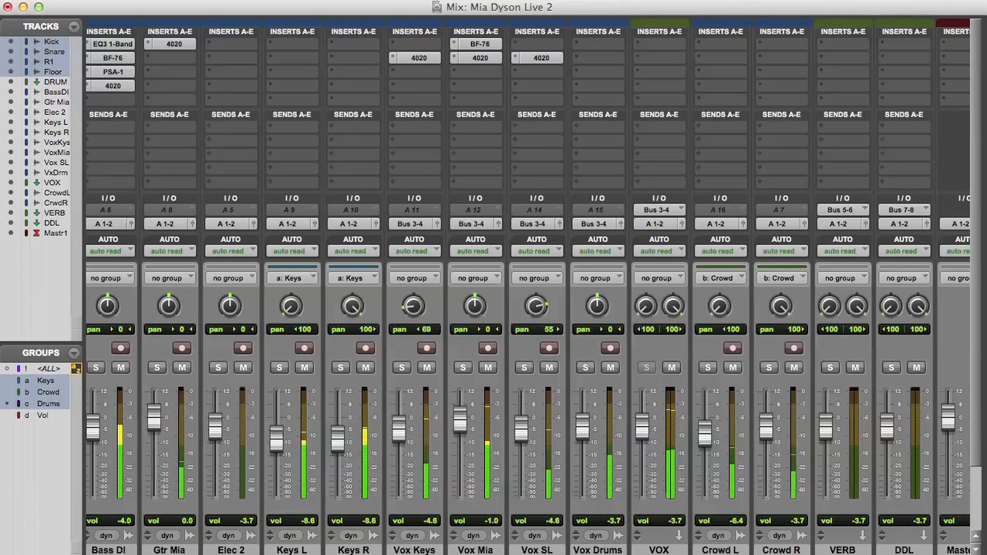
Step: Move the Snare track's 4020 EQ down one insert slot and insert a Dyn3 Expander/Gate before it
scroll(398, 429, "left", 5)
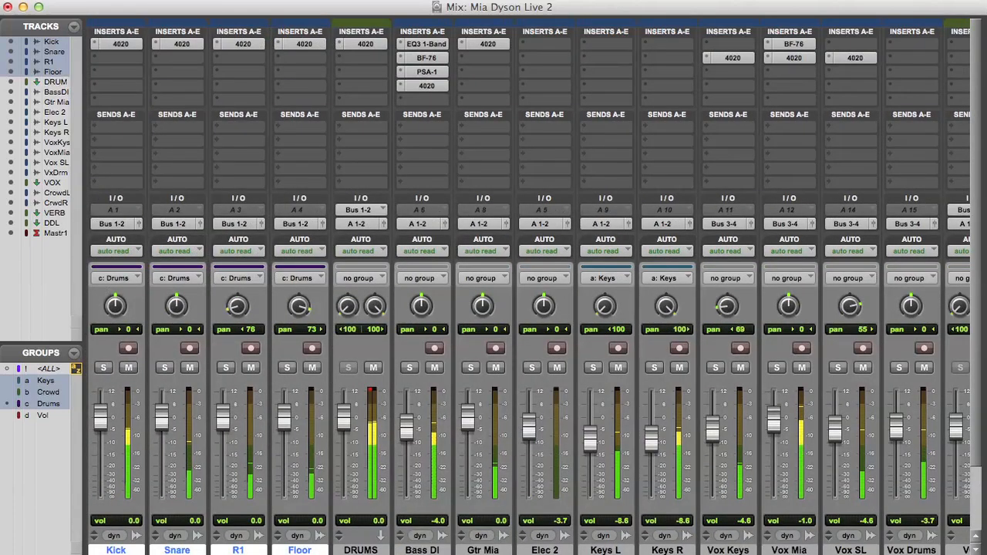
left_click(182, 58)
left_click(182, 58)
left_click(182, 58)
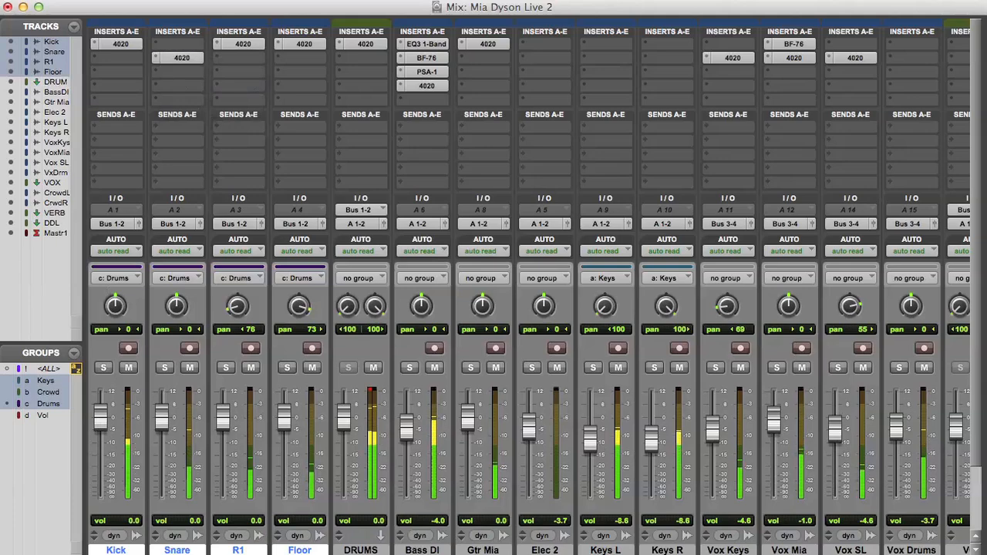
left_click(182, 58)
mouse_move(193, 69)
mouse_move(299, 82)
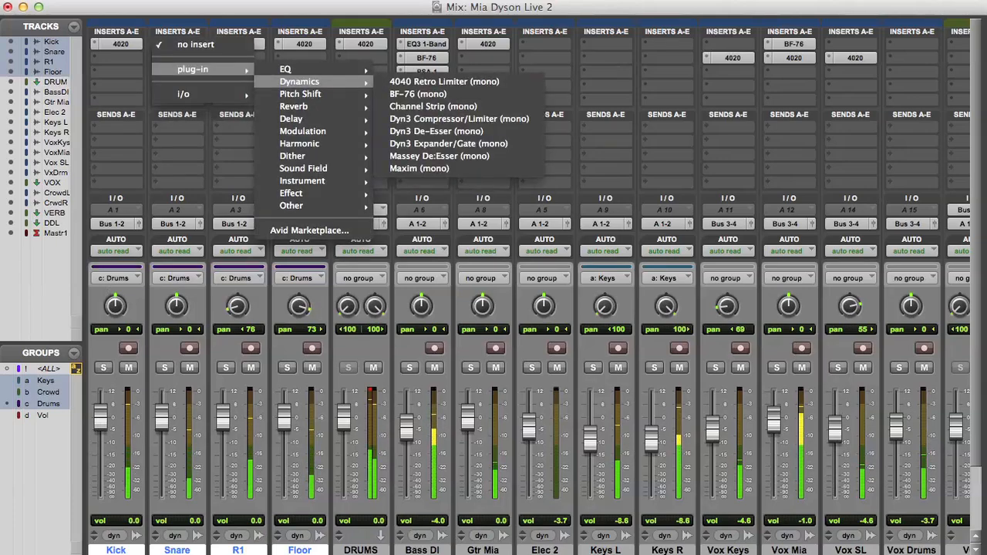
left_click(447, 144)
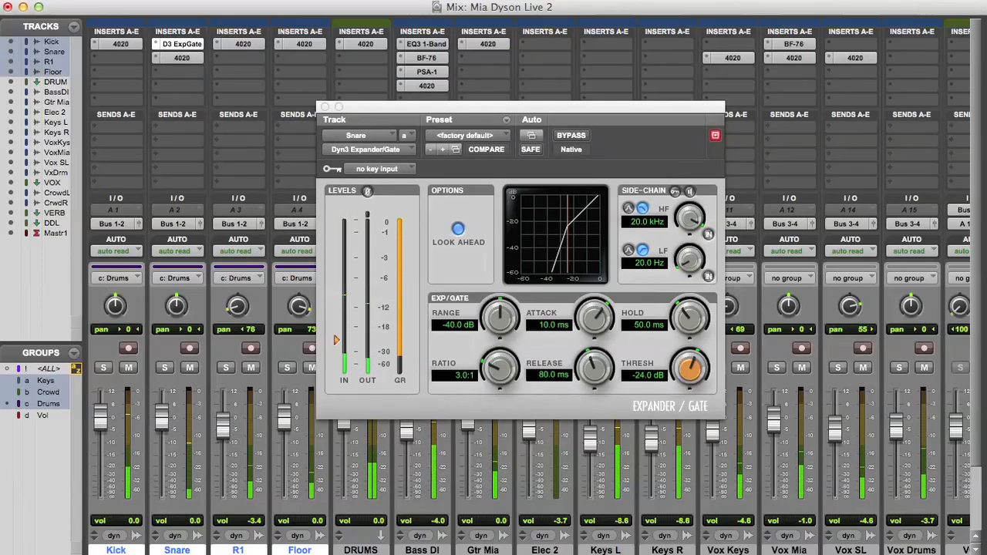
Step: Solo the Snare track and enable side-chain listening with the HF and LF side-chain filters in its Expander/Gate
left_click(164, 367)
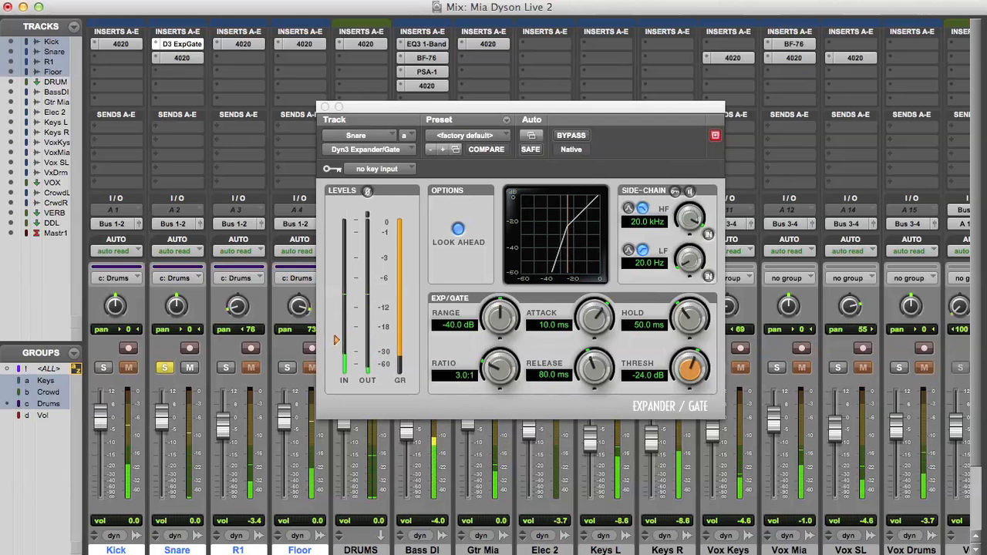
left_click(689, 191)
left_click(707, 234)
left_click(707, 276)
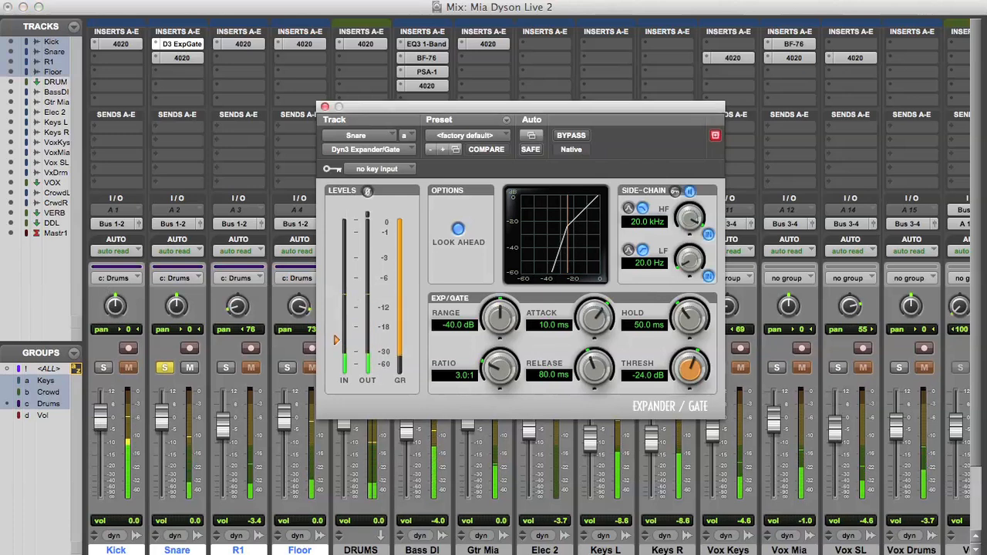
Step: Set the Snare gate's side-chain filters to HF 1.7 kHz and LF 496.6 Hz, and switch off side-chain listening
left_click_drag(690, 260, 690, 219)
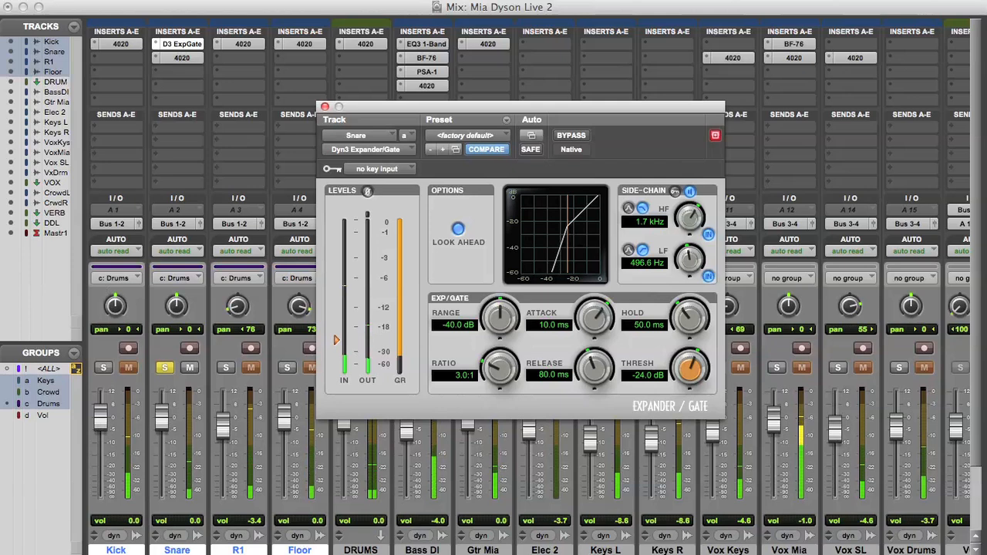
left_click(690, 191)
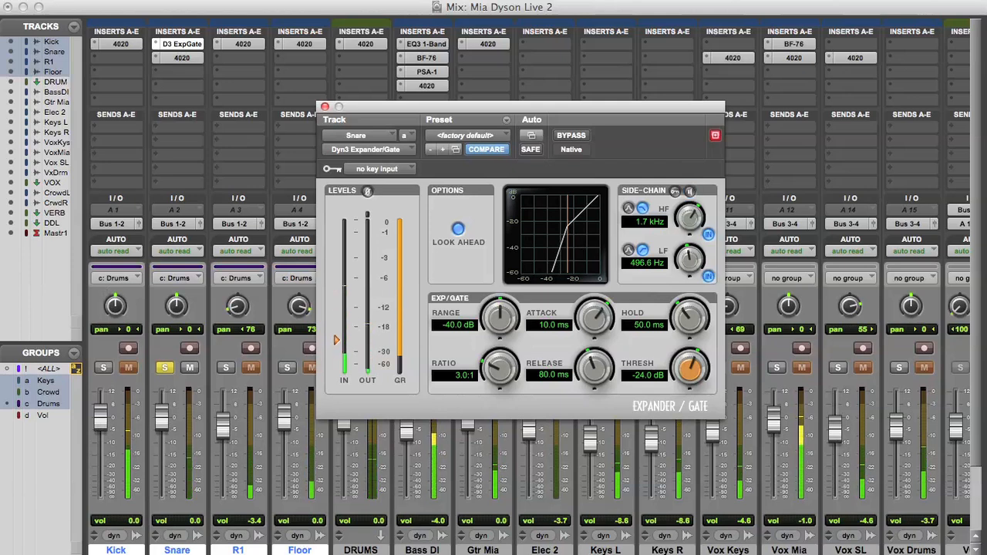
Step: Set the Snare gate's threshold to -30.0 dB, attack to 10.3 us, hold to 50.8 ms and release to 537.6 ms
left_click_drag(690, 368, 690, 376)
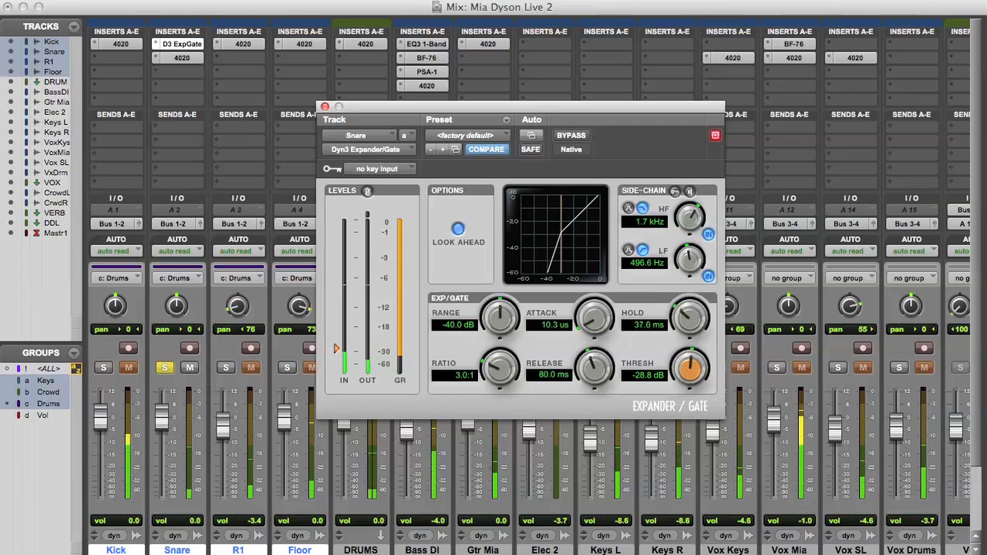
left_click_drag(690, 316, 690, 313)
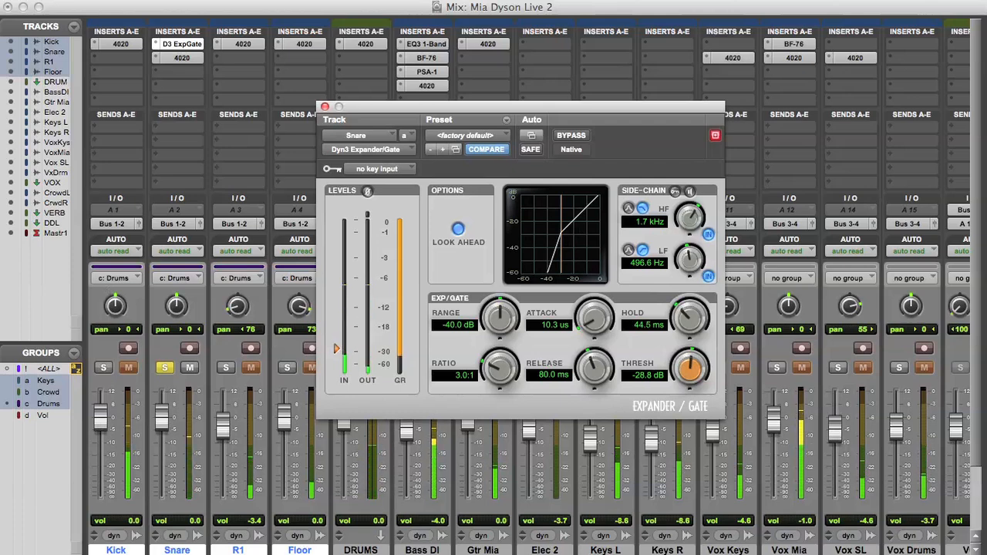
left_click_drag(594, 368, 595, 361)
left_click_drag(690, 316, 689, 318)
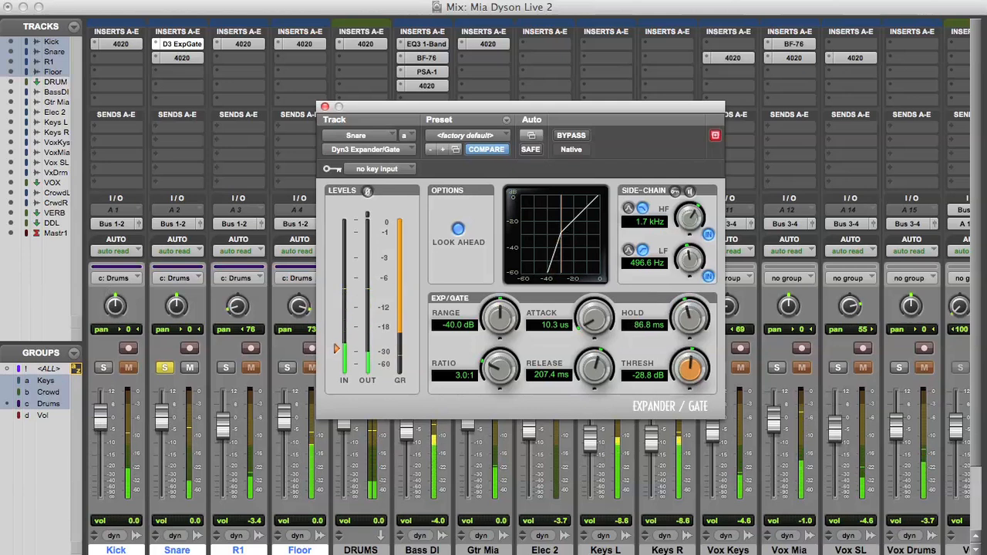
left_click_drag(594, 368, 594, 356)
left_click_drag(690, 368, 689, 370)
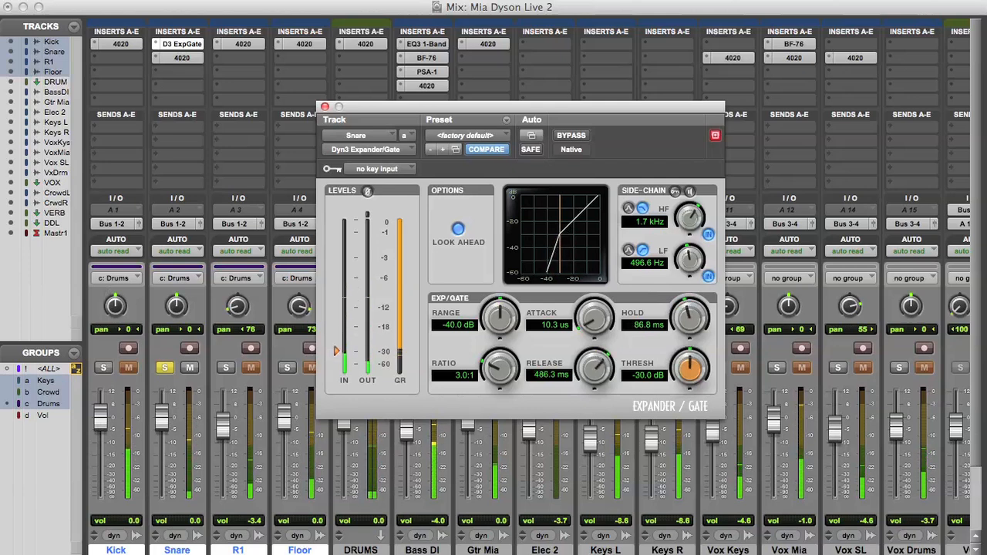
left_click_drag(690, 316, 690, 327)
left_click_drag(594, 368, 594, 366)
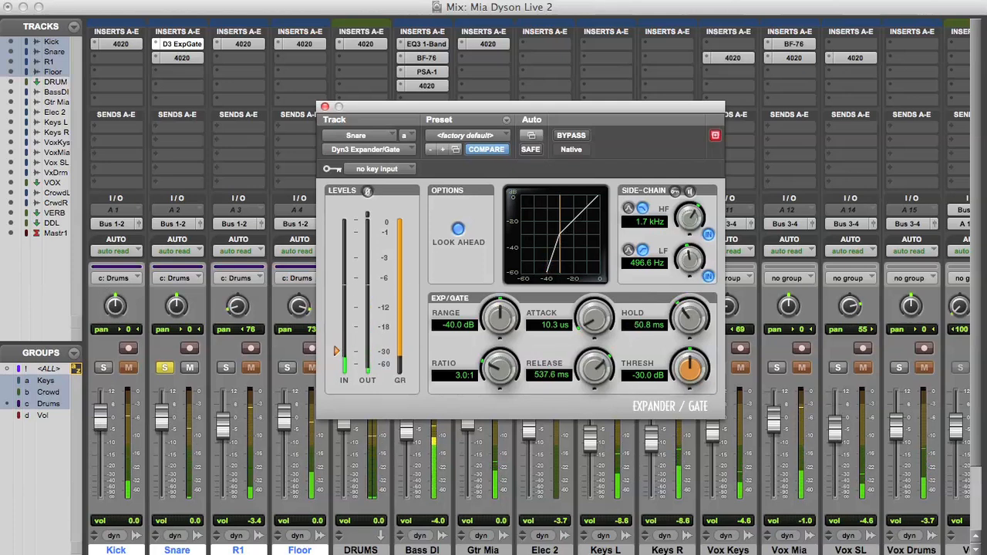
Step: Set the Snare gate's threshold to -29.2 dB and range to about -7.6 dB, and unsolo the Snare track
left_click_drag(690, 369, 690, 367)
left_click_drag(499, 318, 500, 303)
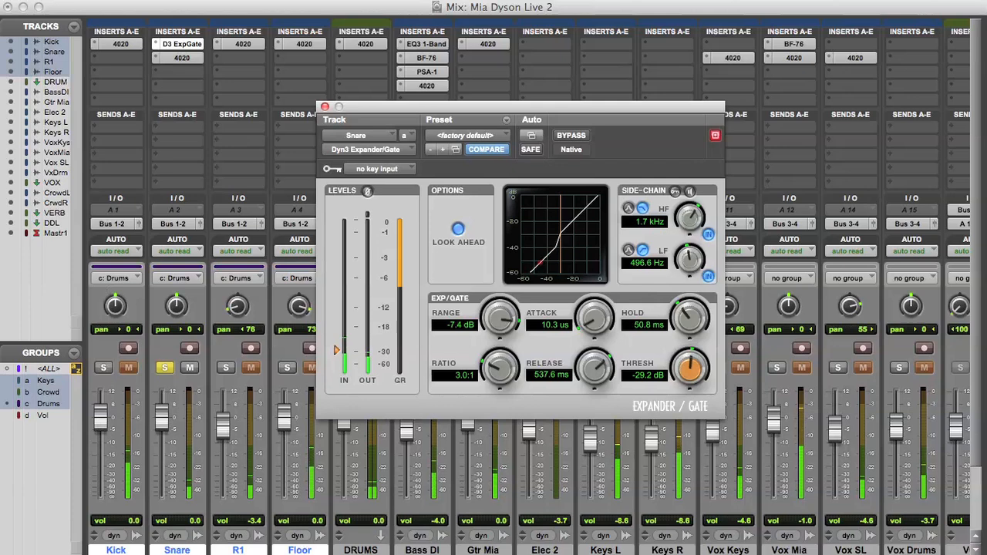
left_click(165, 367)
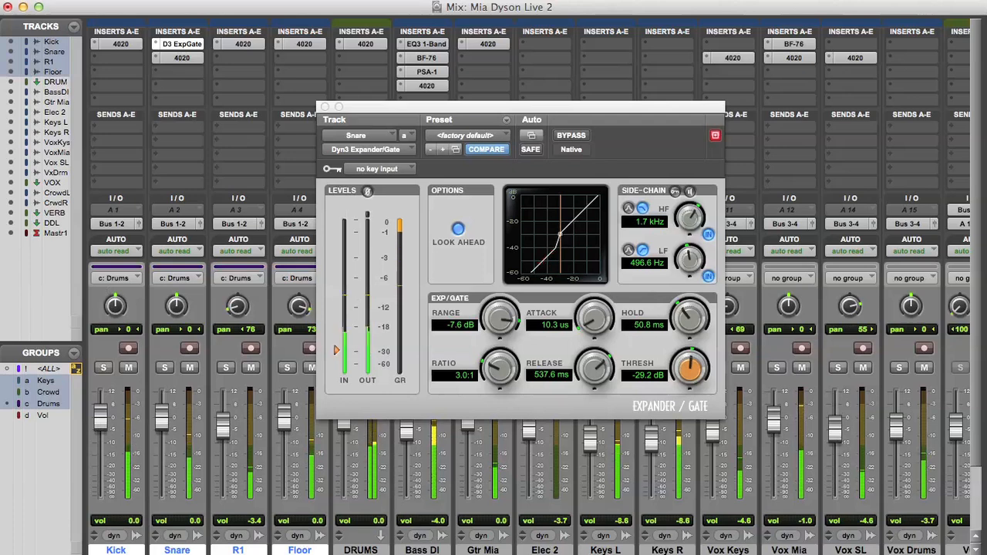
Step: Set the Snare gate's attack to 10.0 us and release to 245.1 ms, and close the plug-in
left_click_drag(594, 318, 595, 325)
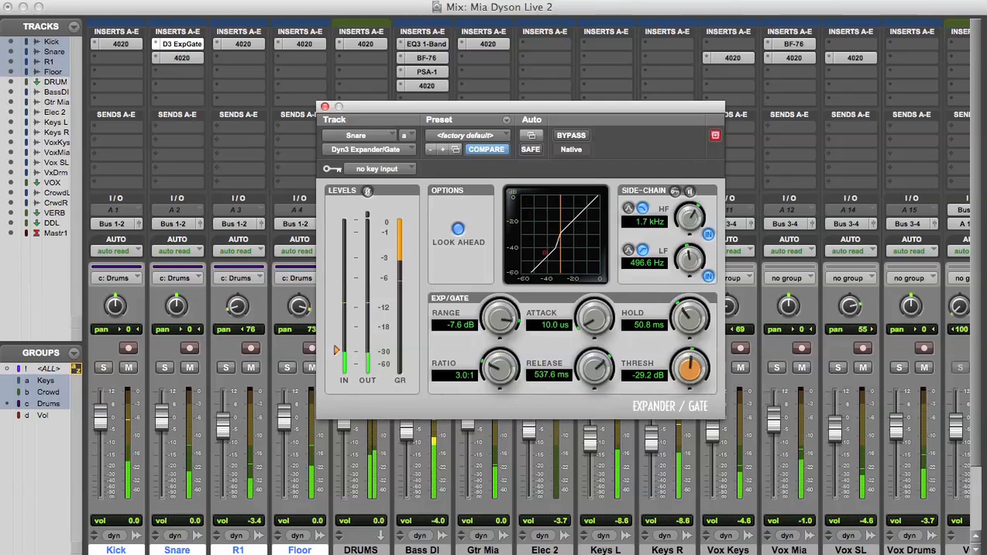
left_click_drag(594, 367, 593, 386)
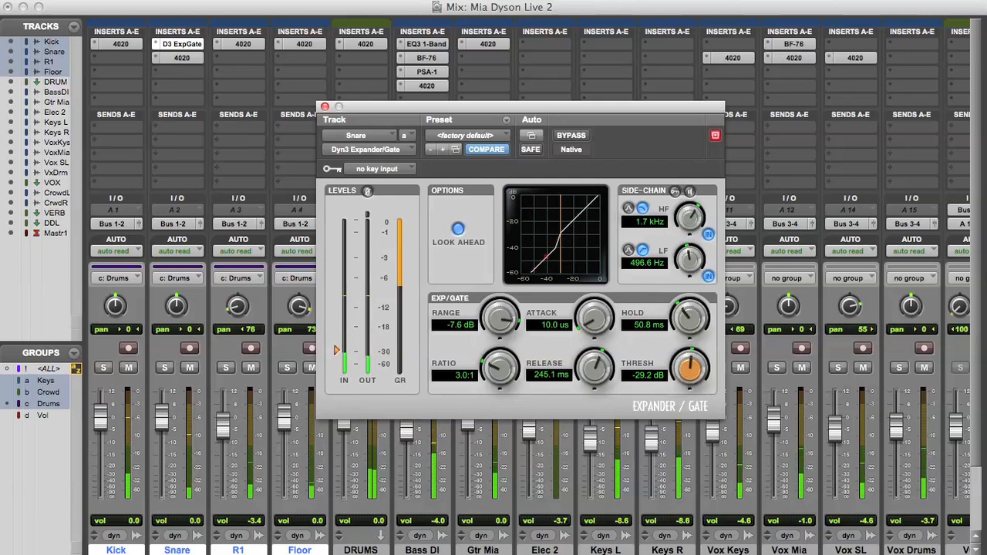
left_click(325, 107)
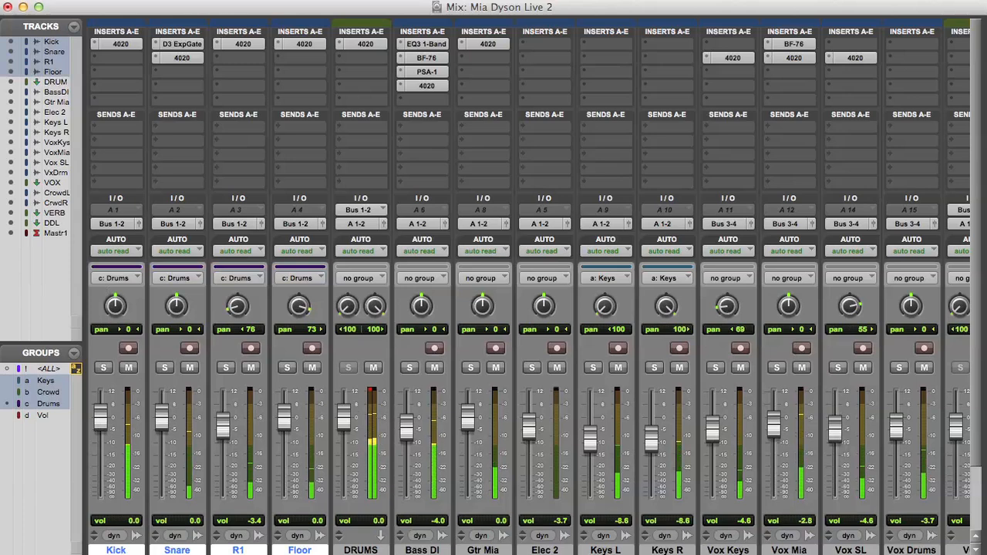
Step: Insert a stereo 4040 Retro Limiter after the DRUMS track's 4020 EQ and raise its gain to about 9 dB
left_click(361, 58)
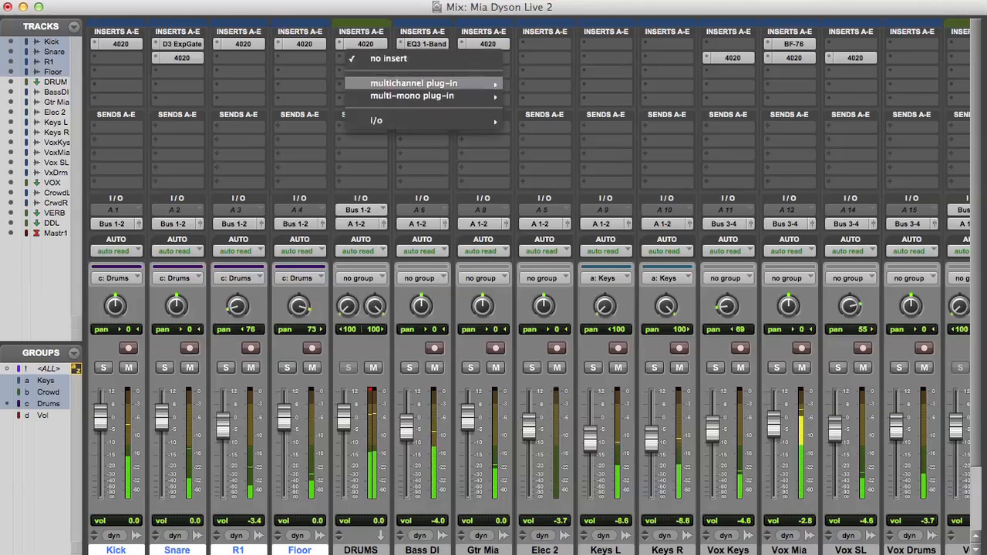
mouse_move(413, 83)
mouse_move(547, 96)
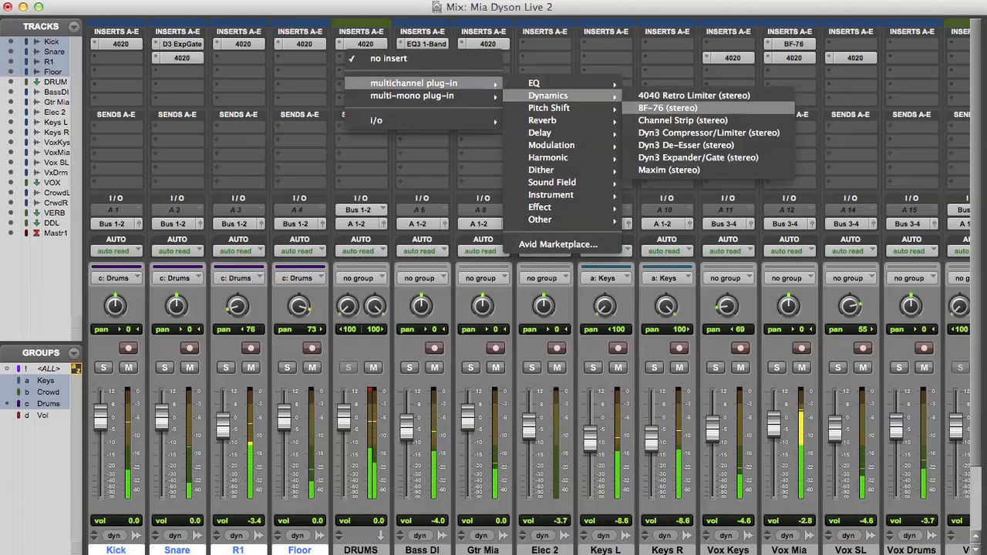
left_click(694, 95)
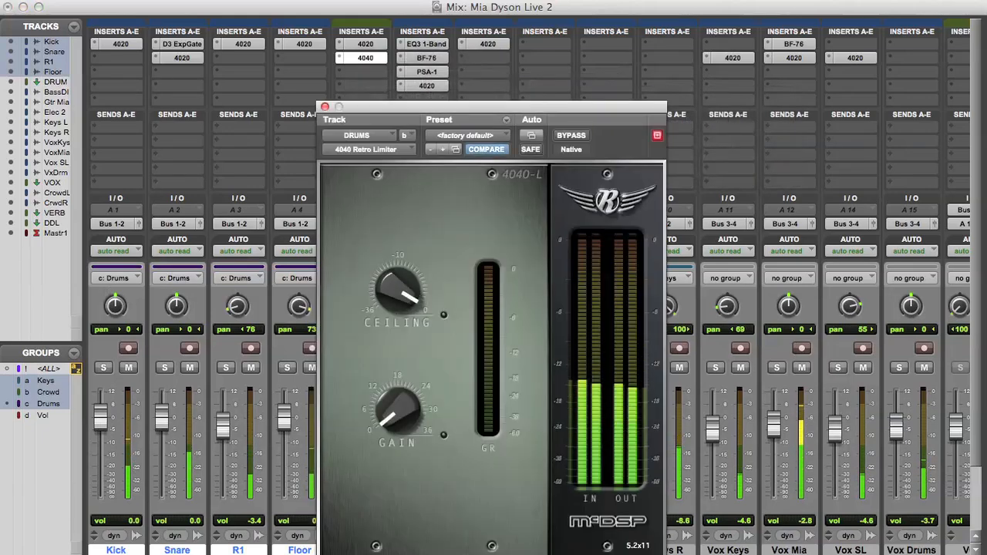
left_click_drag(397, 411, 397, 399)
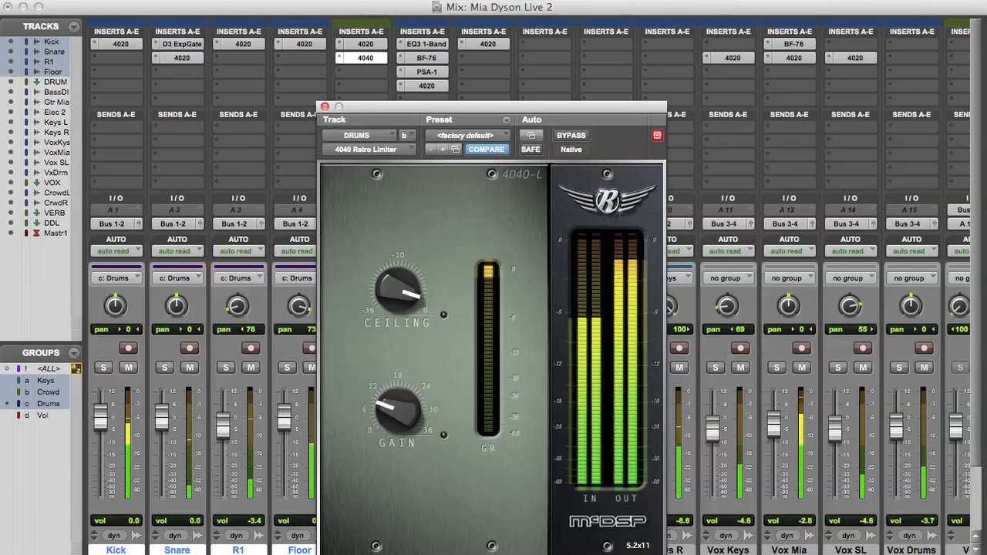
key("super+w")
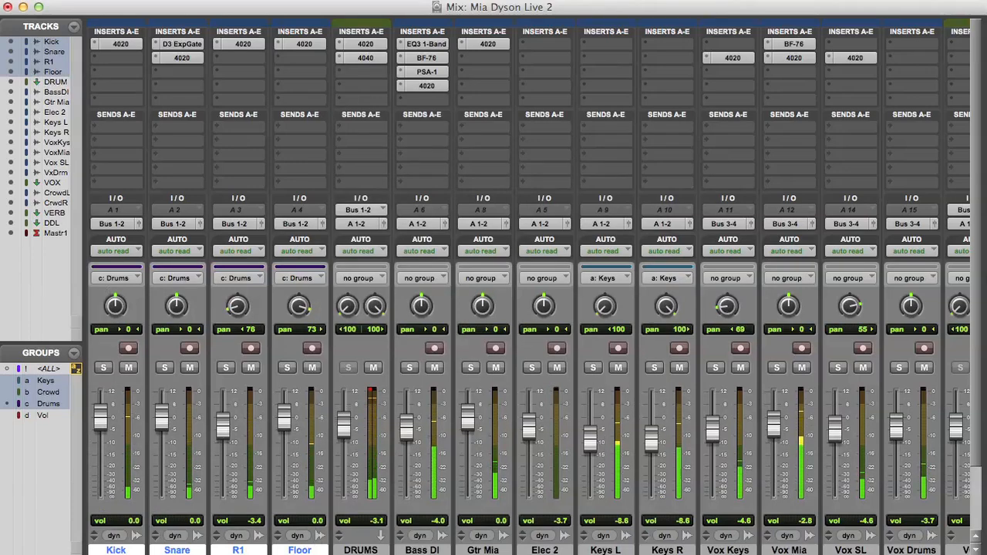
Step: Add sends from Vox Mia to the stereo buses Bus 5-6 and Bus 7-8
scroll(528, 286, "right", 5)
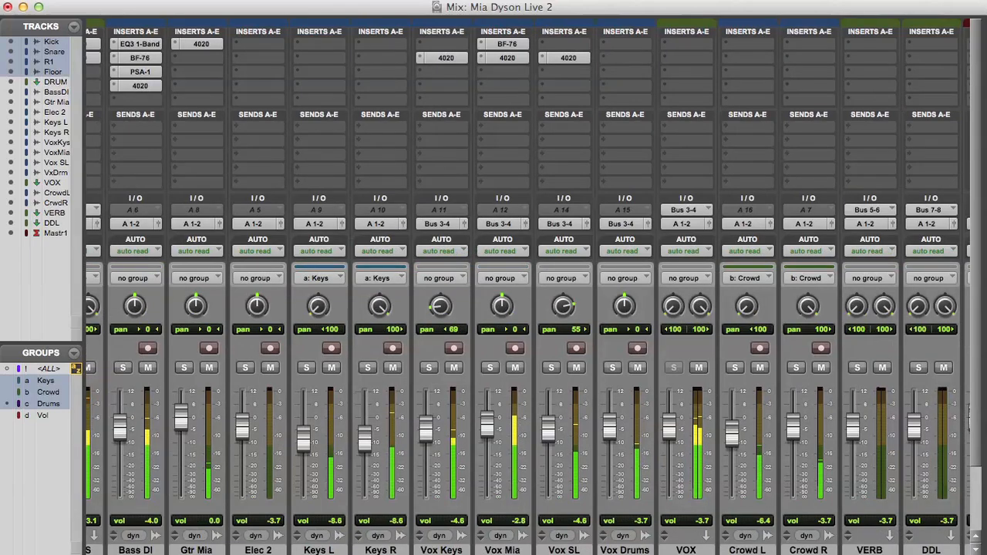
left_click(499, 127)
mouse_move(532, 164)
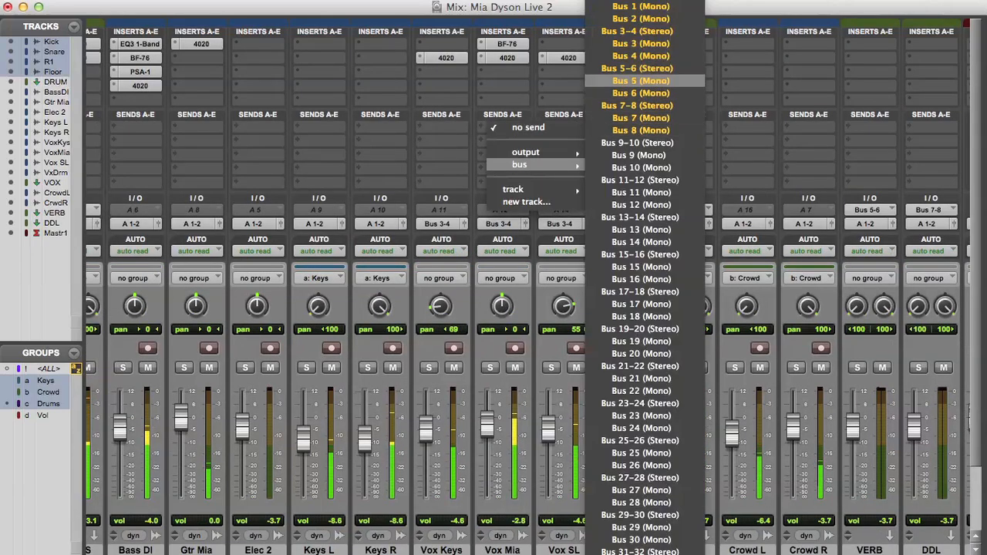
left_click(636, 68)
left_click(499, 141)
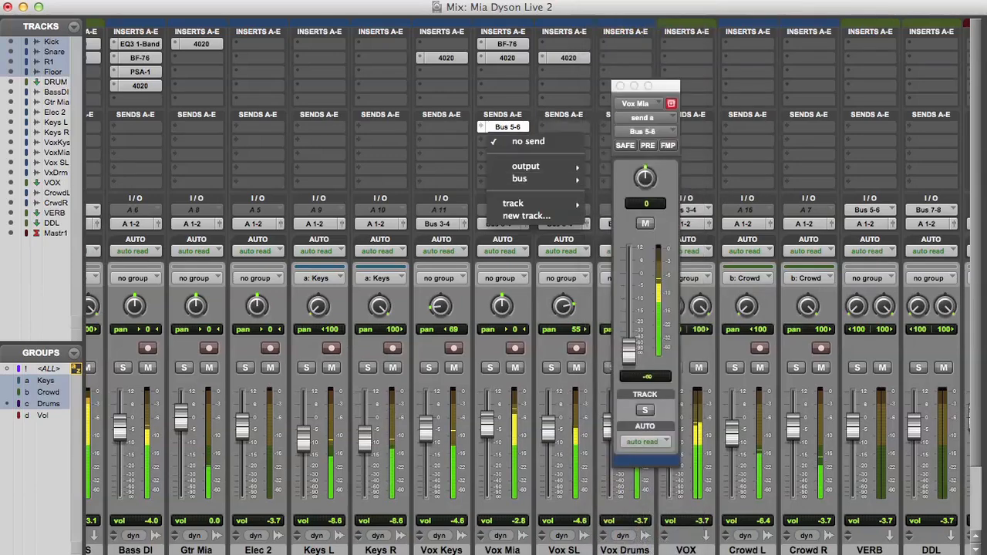
mouse_move(532, 178)
left_click(636, 104)
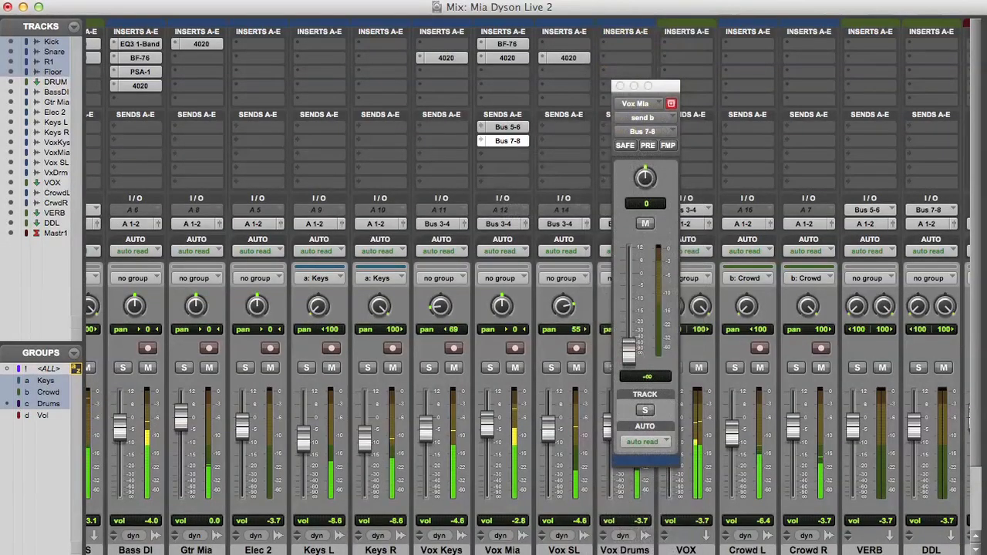
Step: Insert the multichannel D-Verb reverb in the first insert slot of the VERB track
left_click(817, 44)
mouse_move(863, 69)
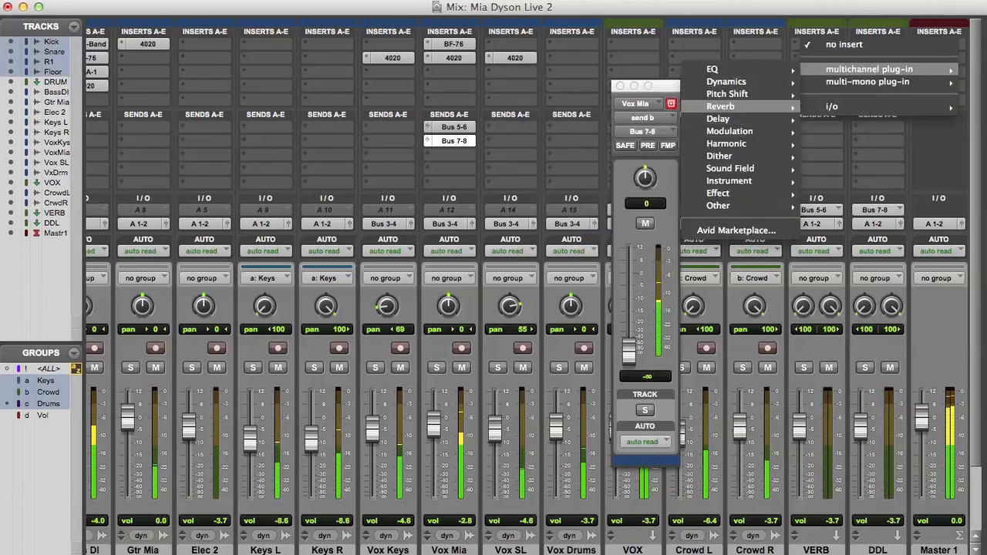
mouse_move(720, 106)
left_click(570, 143)
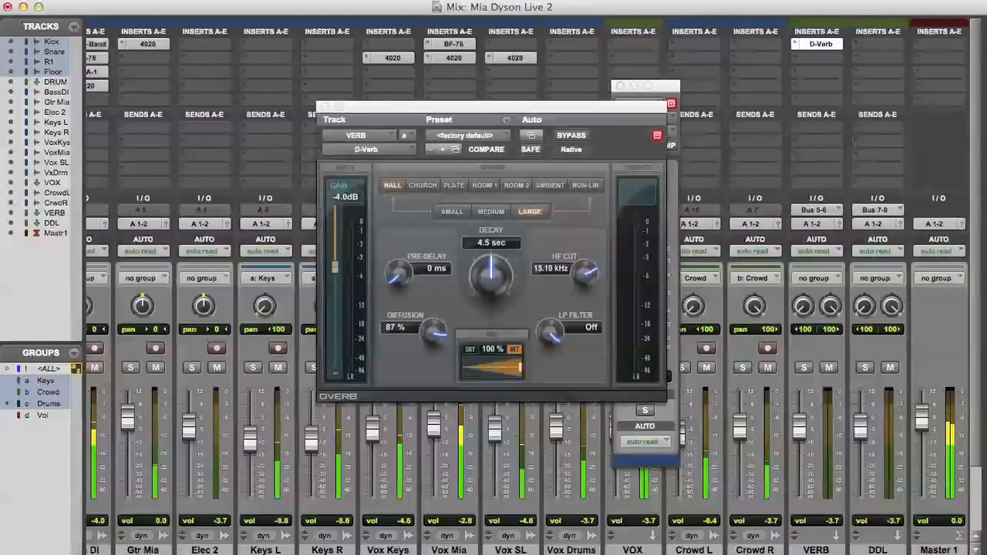
Step: Insert the stereo Long Delay II in the first insert slot of the DDL track and close its window
left_click(816, 58)
mouse_move(894, 69)
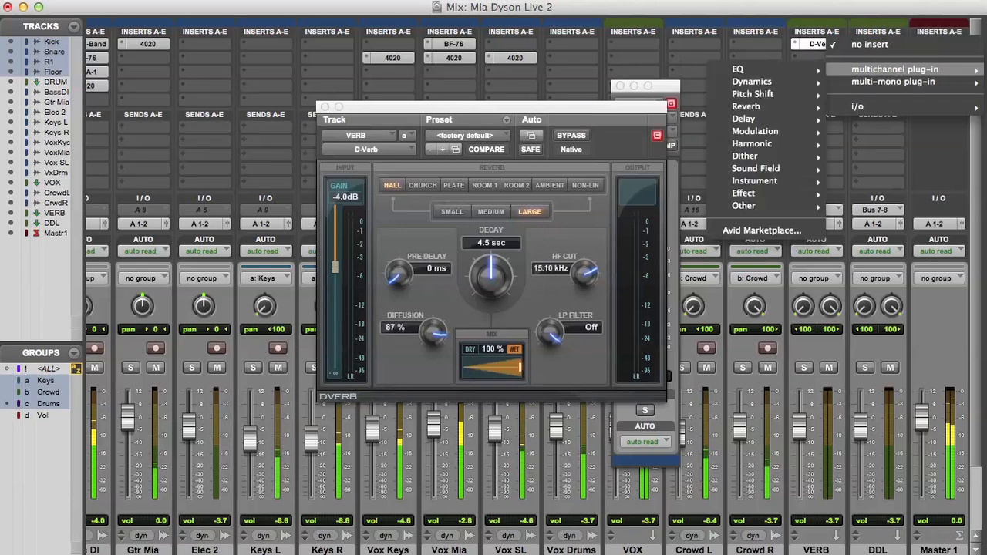
mouse_move(770, 144)
mouse_move(770, 119)
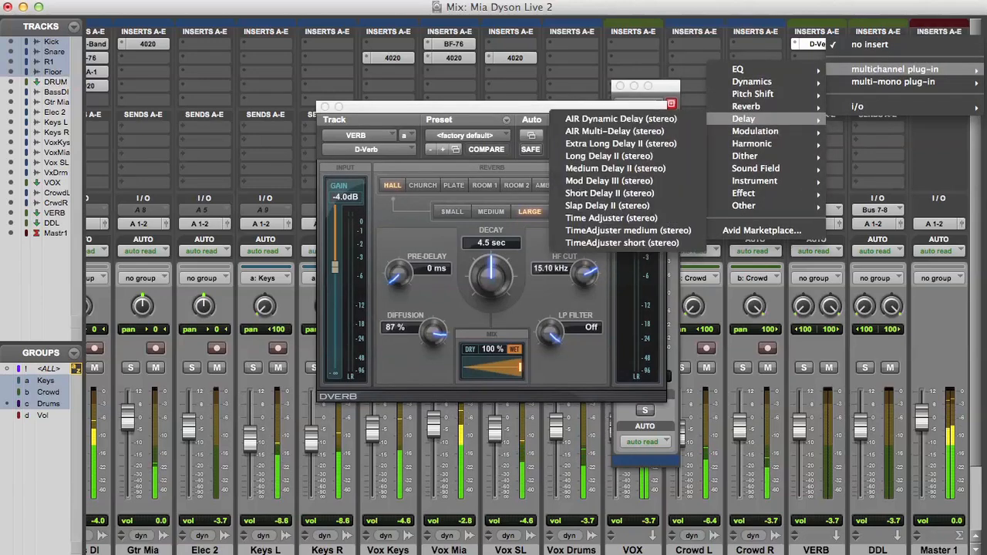
left_click(609, 155)
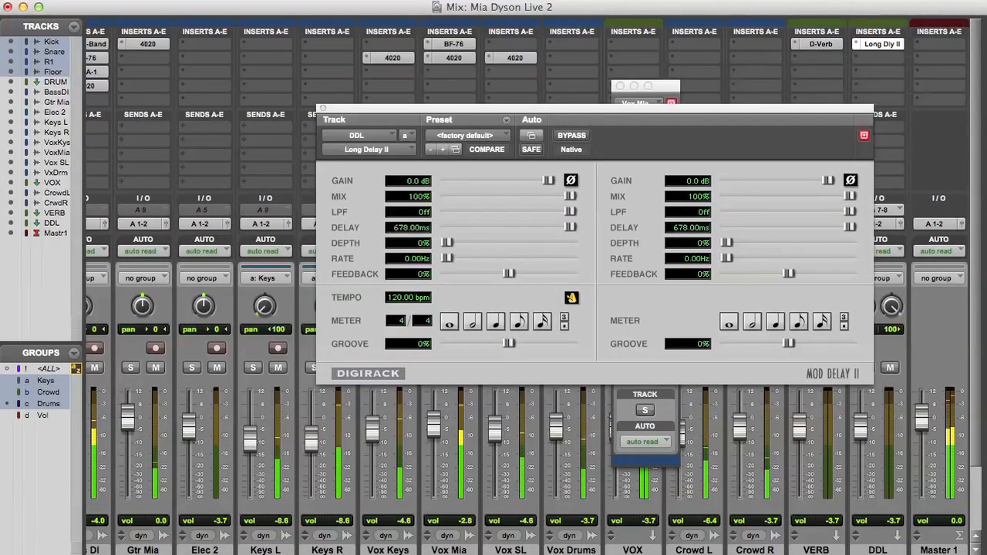
left_click(323, 108)
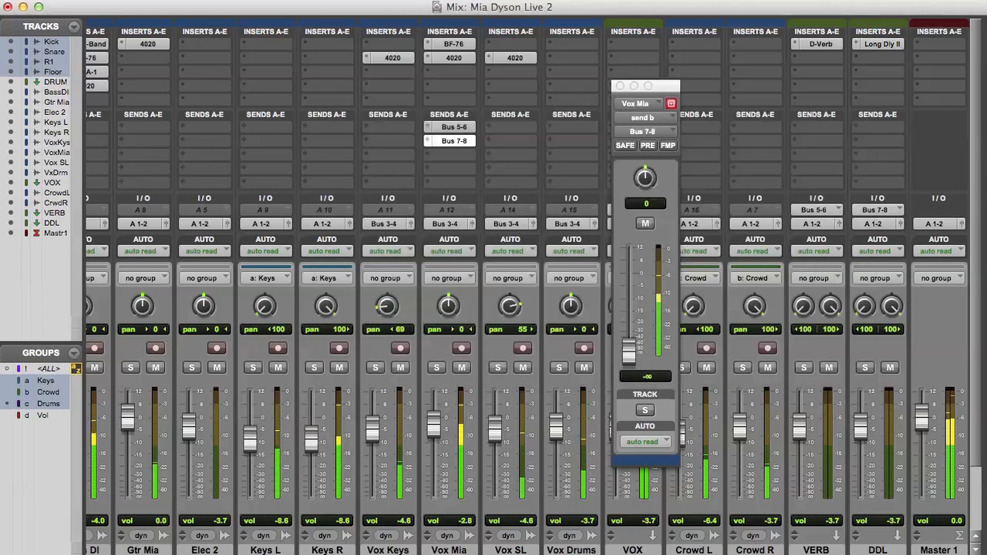
Step: Raise Vox Mia's Bus 5-6 send to 0.0 dB and set the VERB track's D-Verb hall size to Medium
left_click(454, 127)
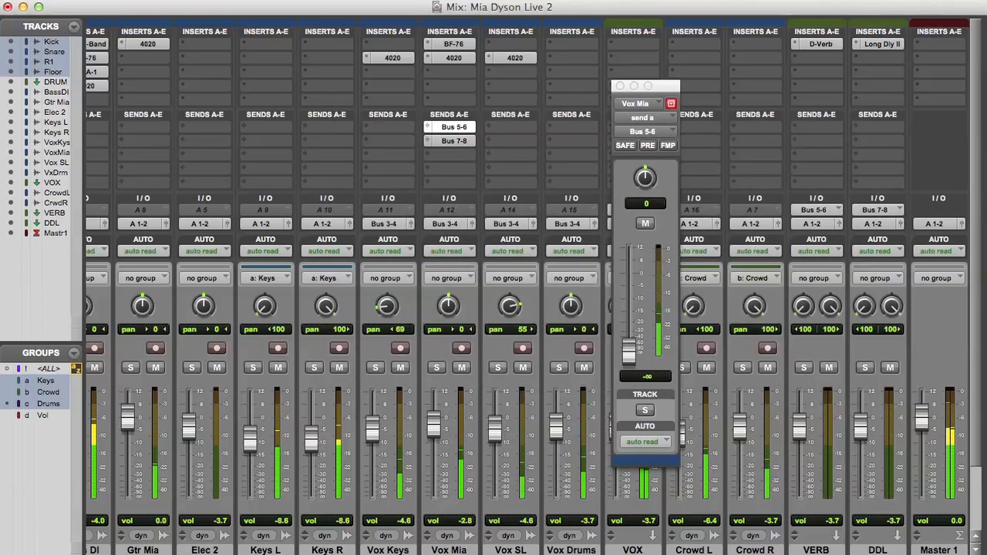
left_click_drag(629, 351, 629, 272)
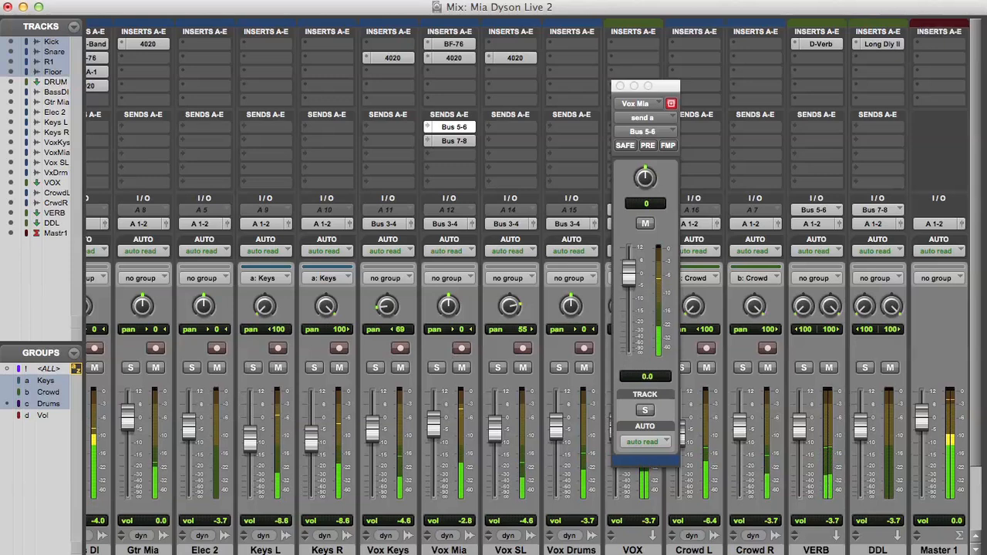
left_click(820, 44)
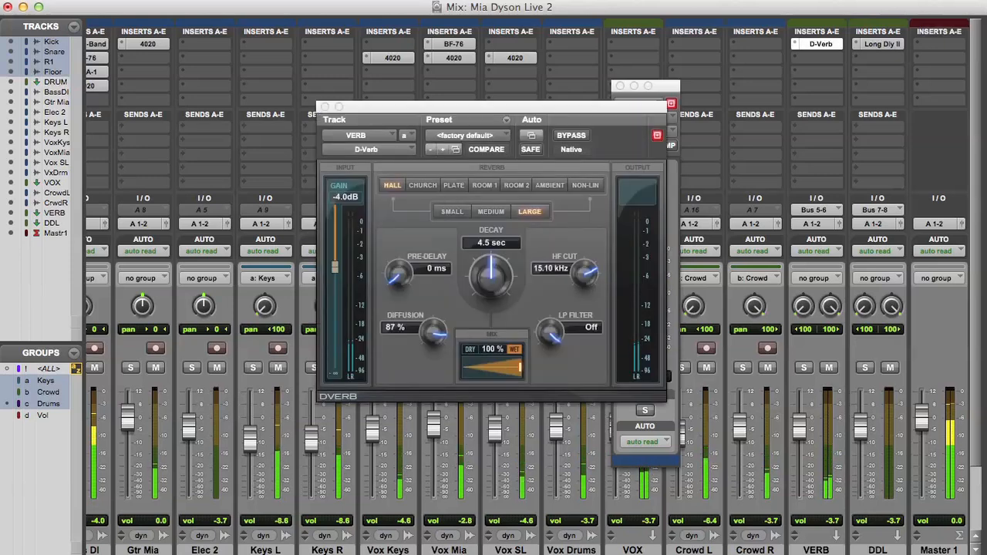
left_click(491, 212)
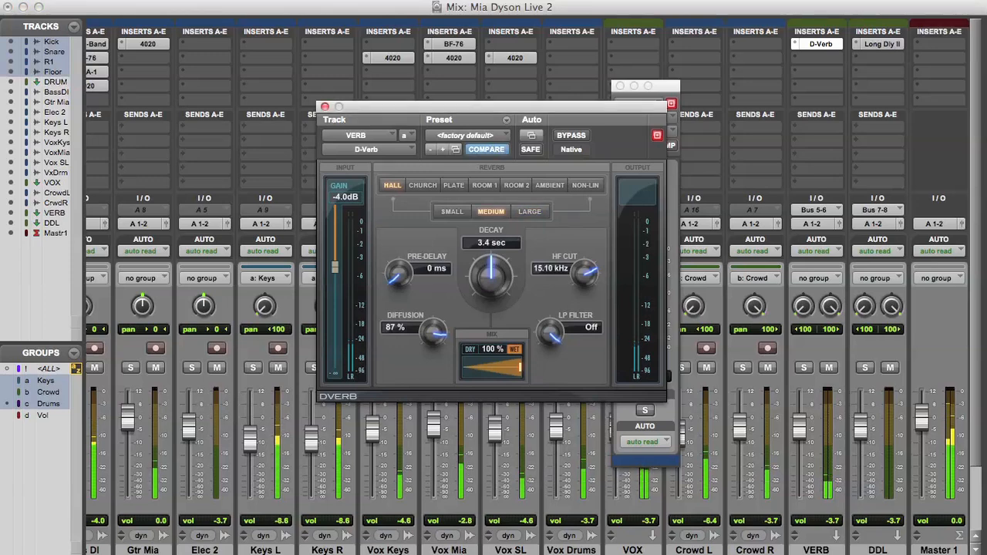
Step: Slightly boost the low band of R1's 4020 Retro EQ and slightly cut the high-mid band of Floor's 4020 Retro EQ
scroll(528, 463, "left", 3)
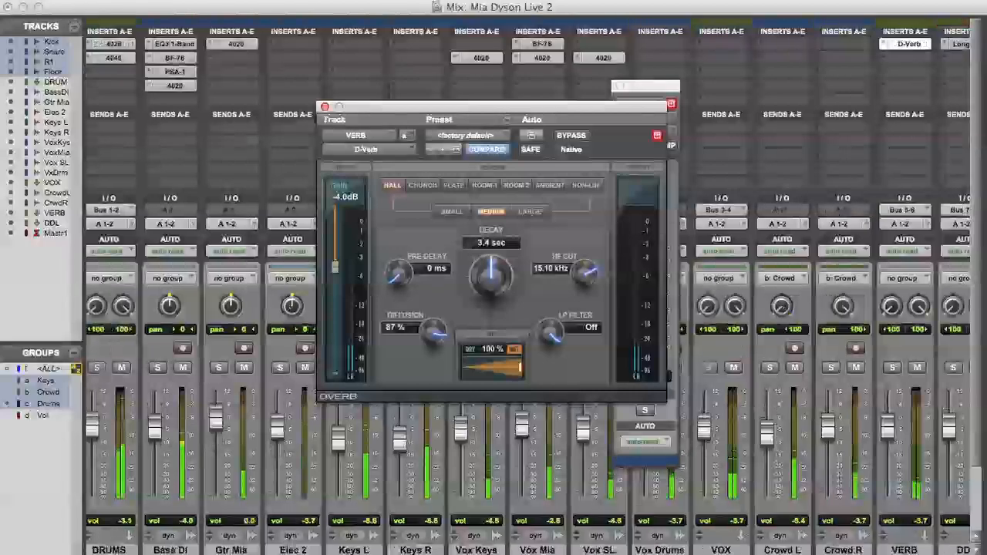
scroll(527, 462, "left", 2)
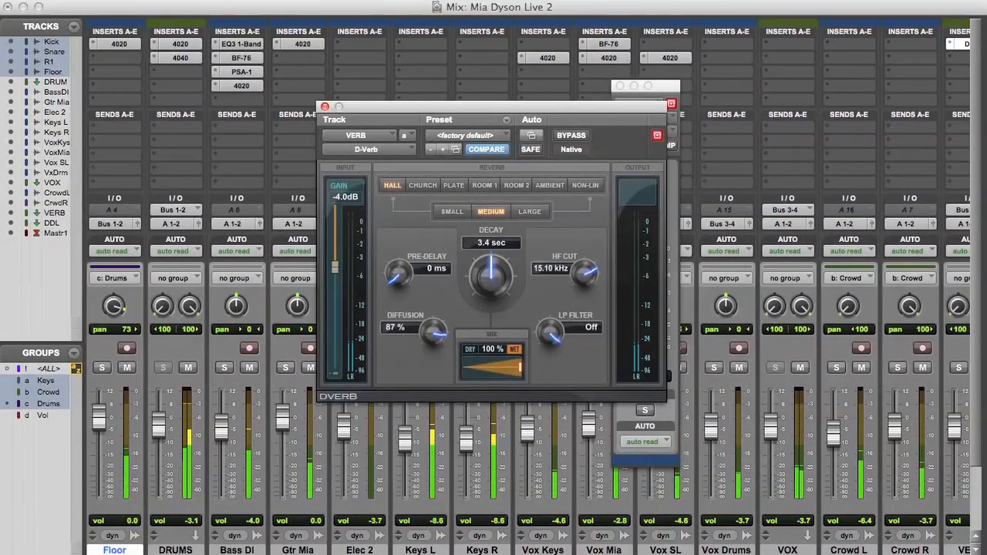
scroll(527, 462, "left", 3)
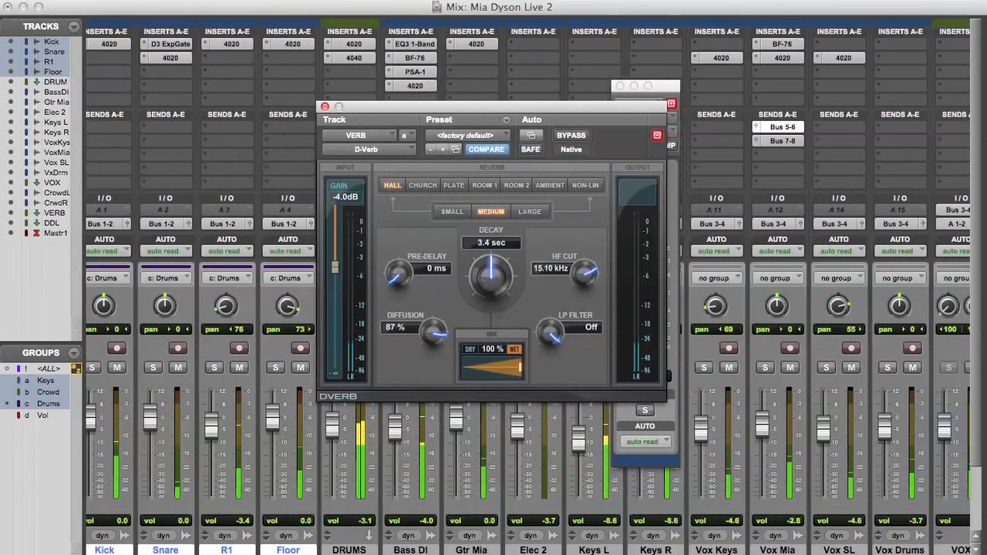
left_click(292, 44)
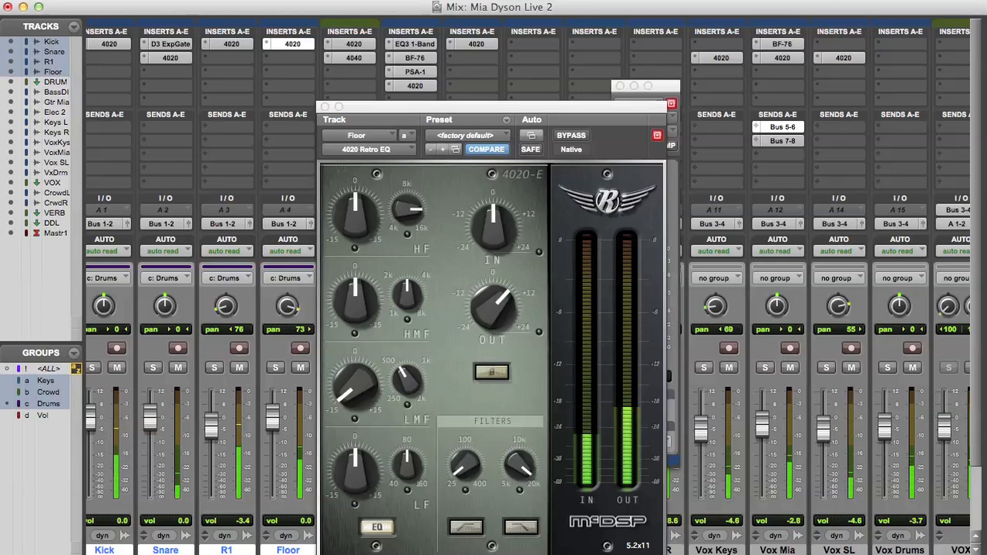
left_click(231, 44)
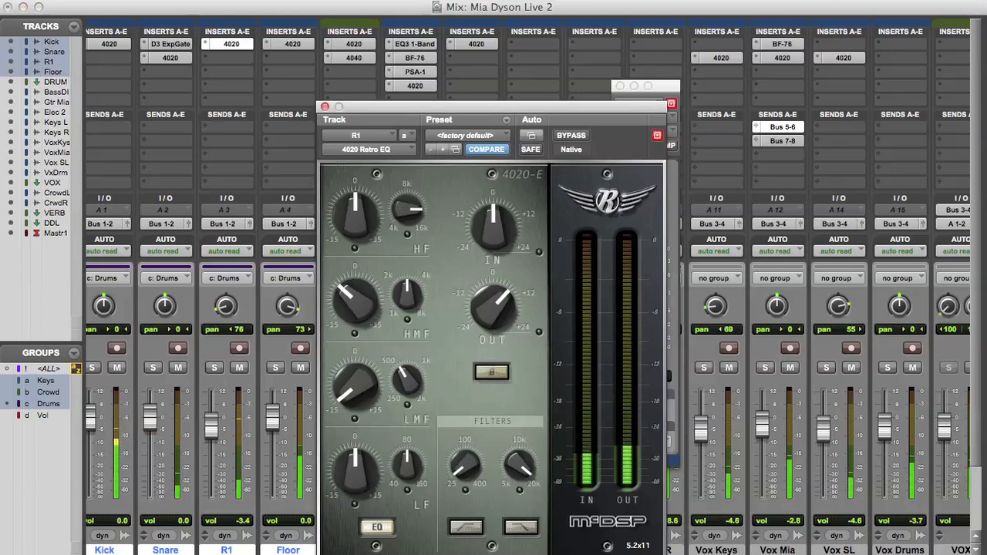
left_click_drag(354, 467, 355, 479)
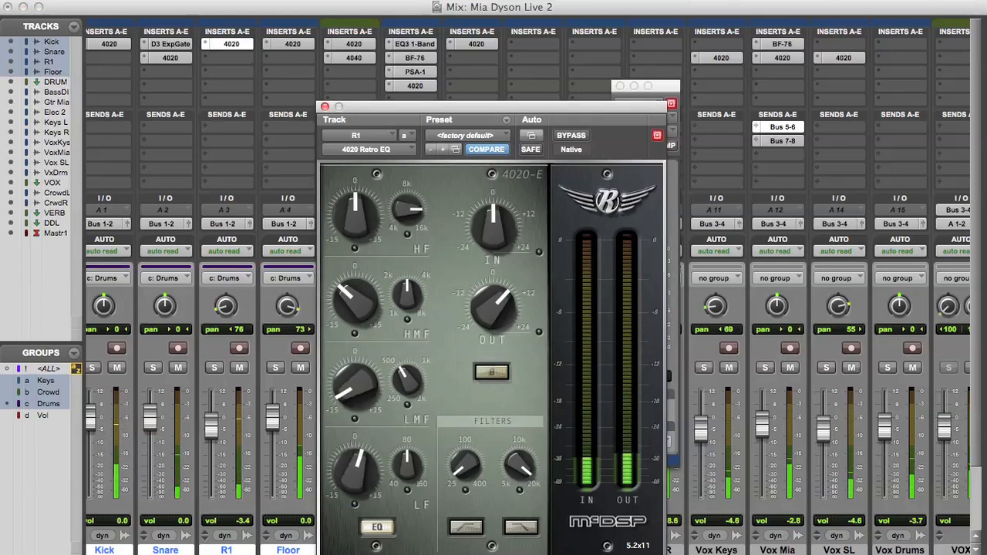
left_click(325, 107)
left_click(292, 44)
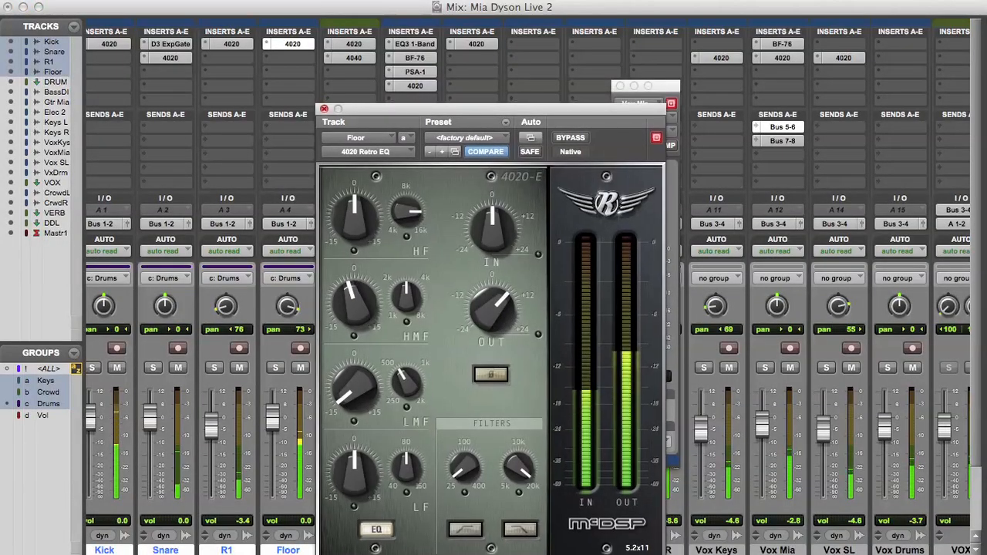
left_click(325, 107)
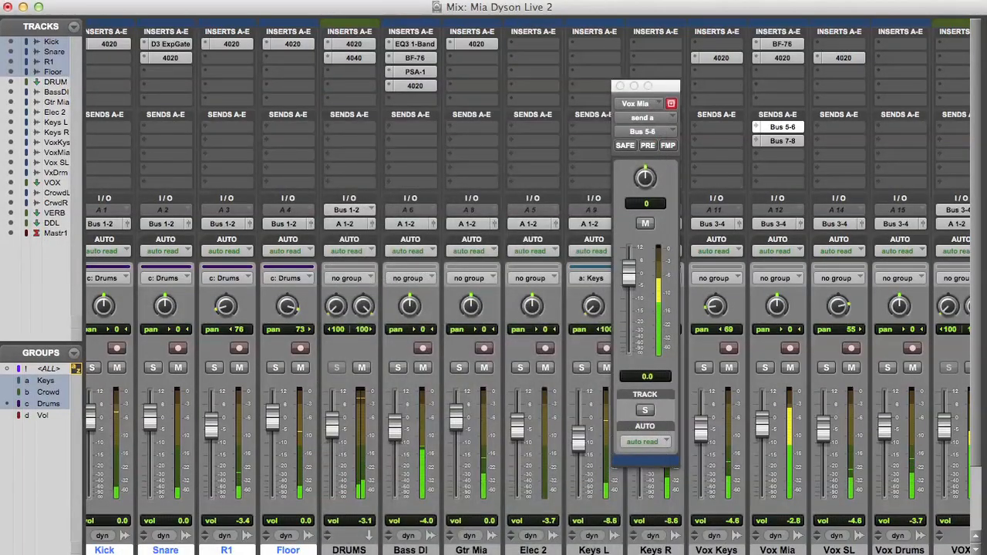
Step: Lower Vox Mia's Bus 5-6 send to -9.2 dB and reset its Bus 7-8 send level to the default
scroll(528, 293, "right", 5)
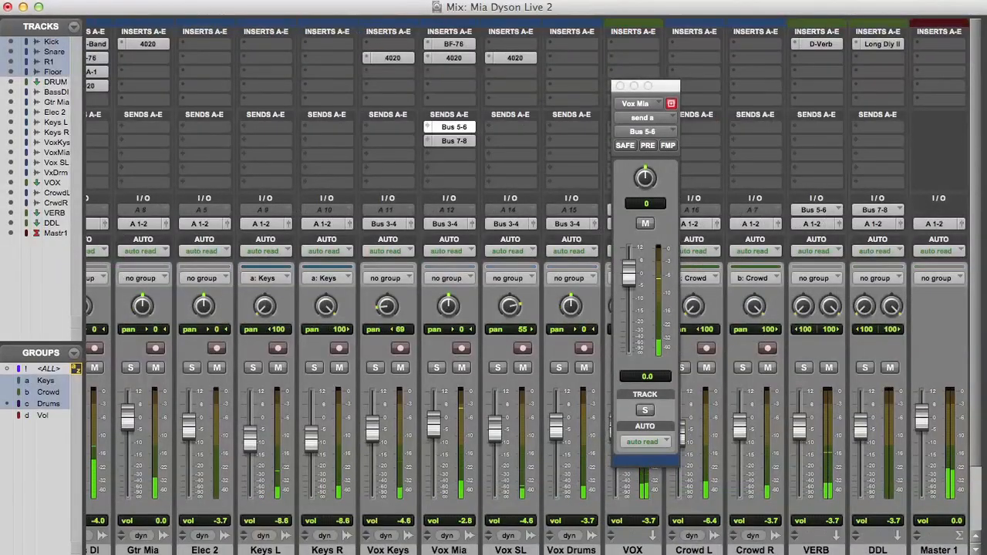
left_click_drag(629, 274, 629, 297)
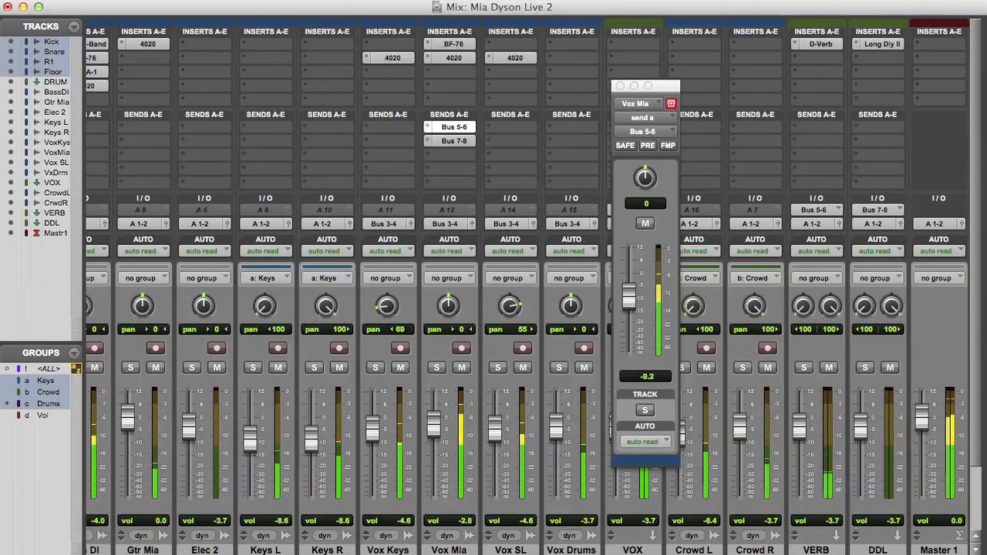
left_click(454, 141)
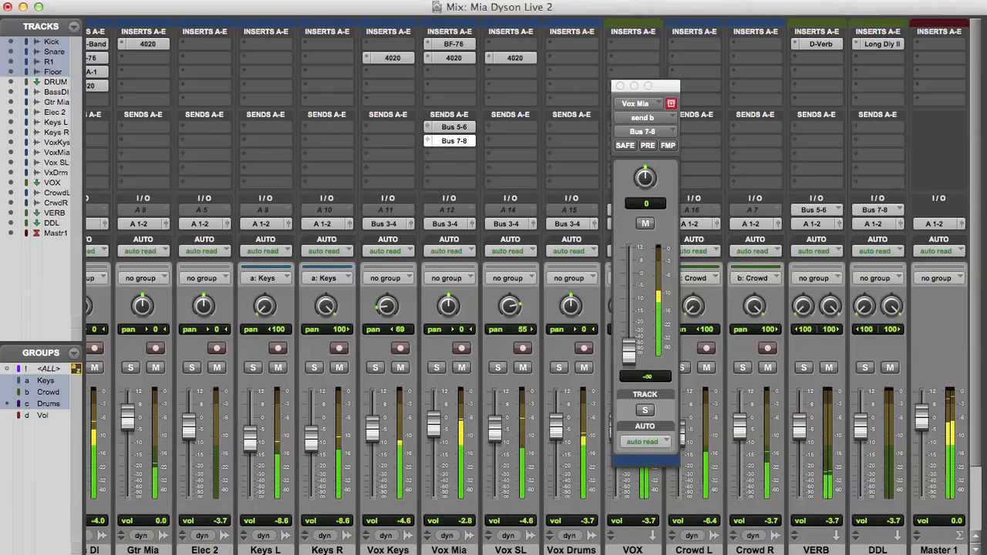
left_click(629, 353, "alt")
Step: Set DDL's Long Delay II to a sixteenth note with 1866 Hz LPF on the left and an eighth note with 1465 Hz LPF on the right
left_click(877, 44)
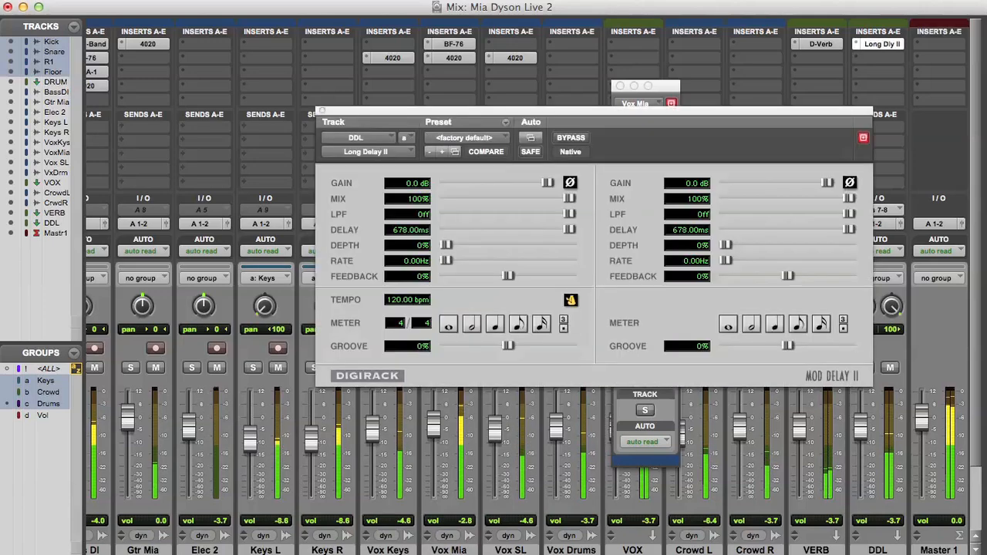
left_click(542, 324)
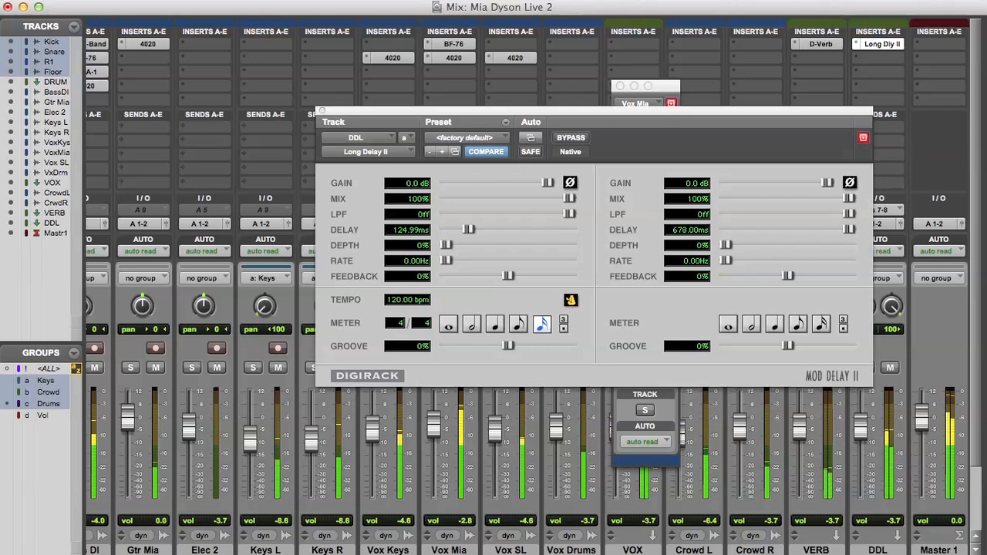
left_click(798, 324)
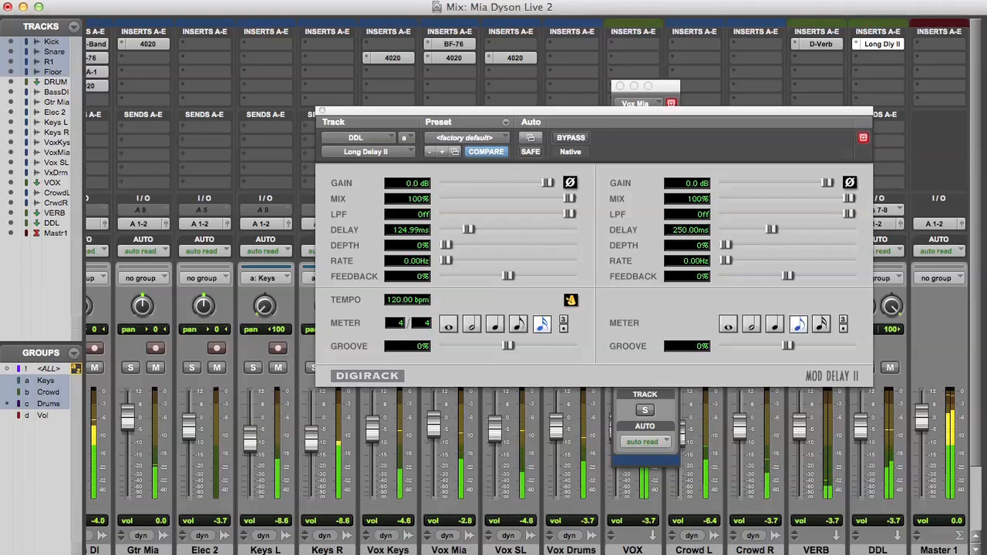
left_click_drag(569, 214, 522, 214)
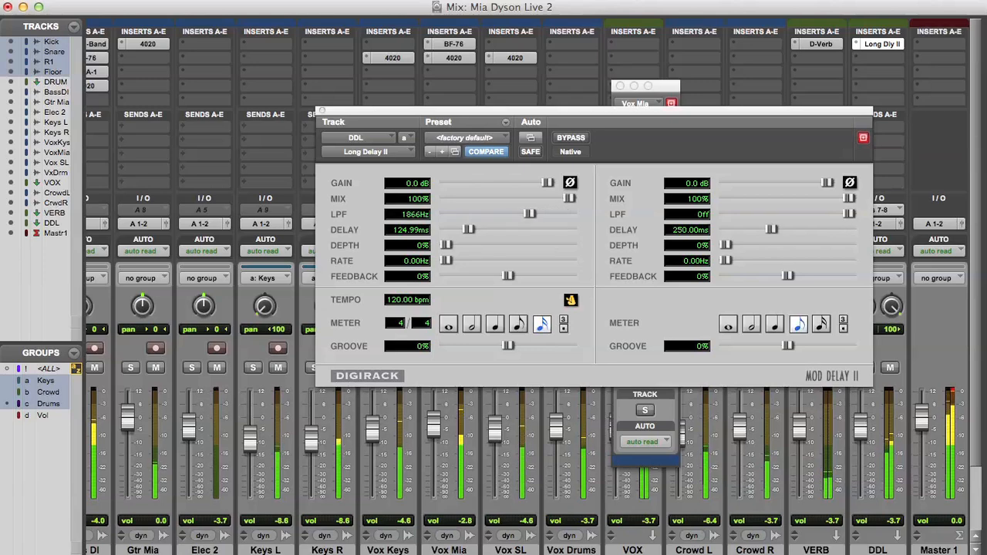
left_click_drag(847, 214, 806, 214)
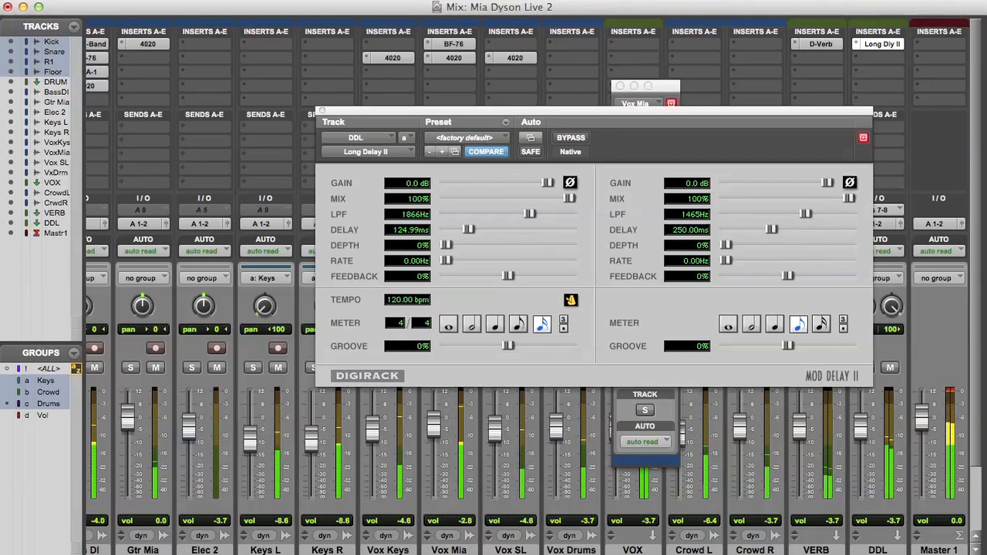
left_click(322, 110)
Step: Lower Vox Mia's Bus 7-8 send to -17.1 dB and close the send window
left_click_drag(628, 273, 629, 315)
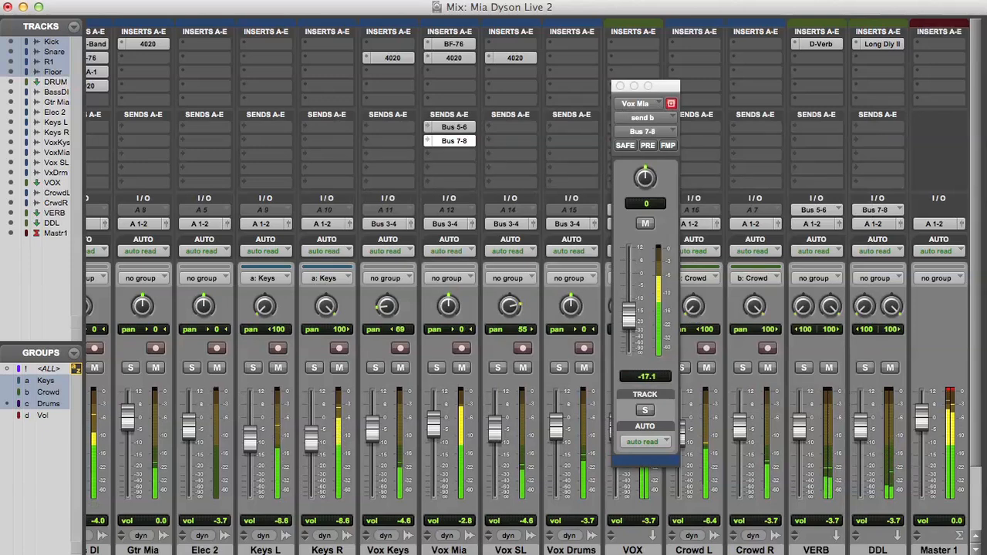
left_click(620, 85)
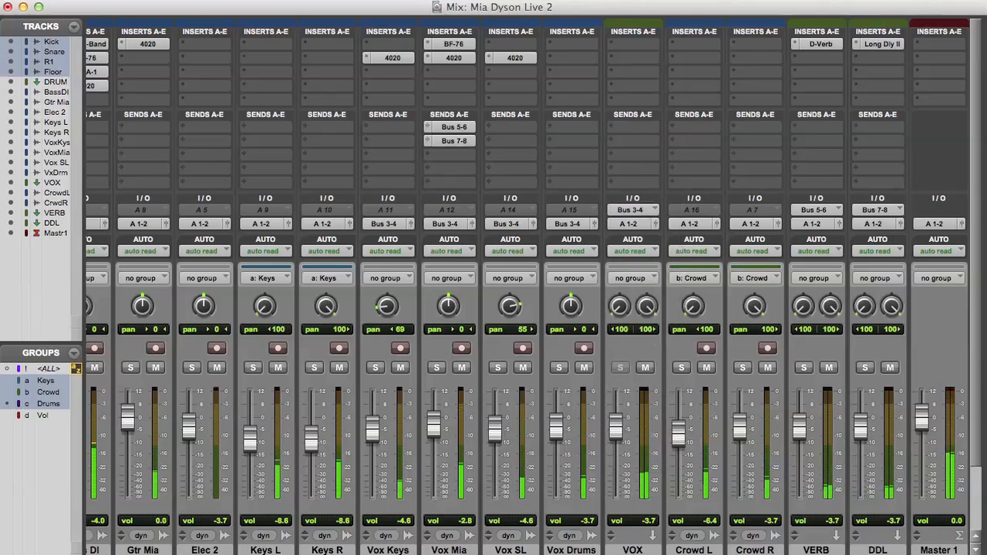
Step: Check the DRUMS track's 4040 Retro Limiter and reset the LF gain of its 4020 Retro EQ to 0
scroll(528, 308, "left", 6)
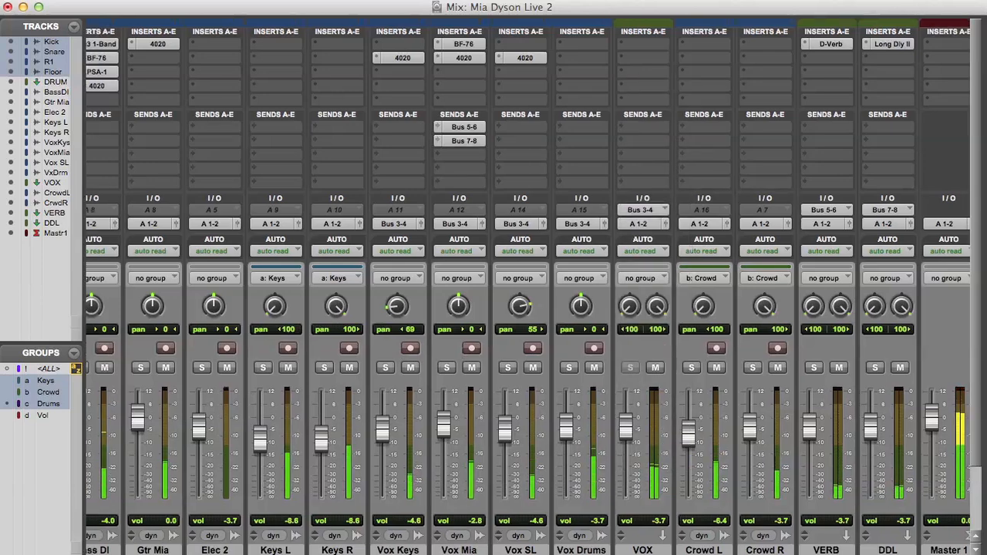
scroll(528, 309, "left", 3)
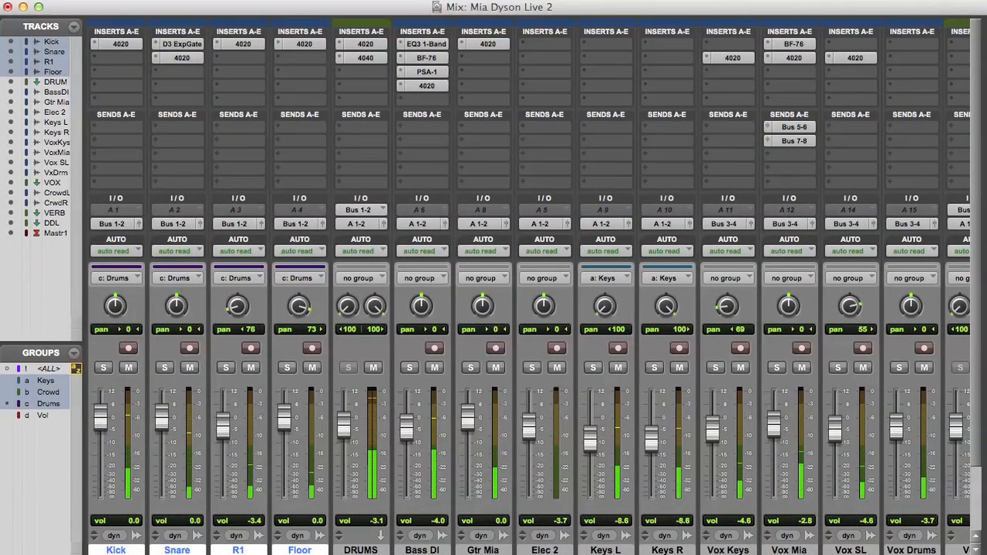
left_click(365, 58)
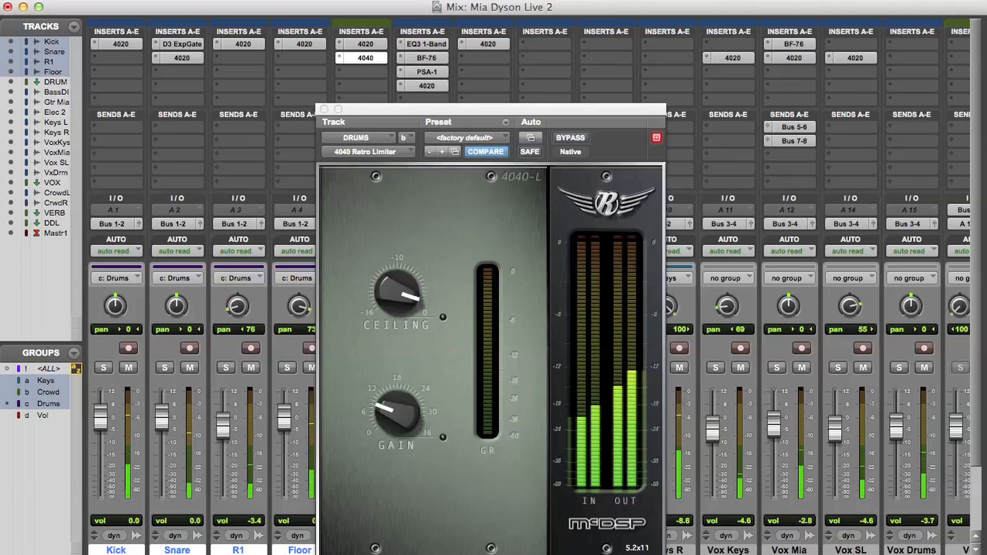
left_click(364, 44)
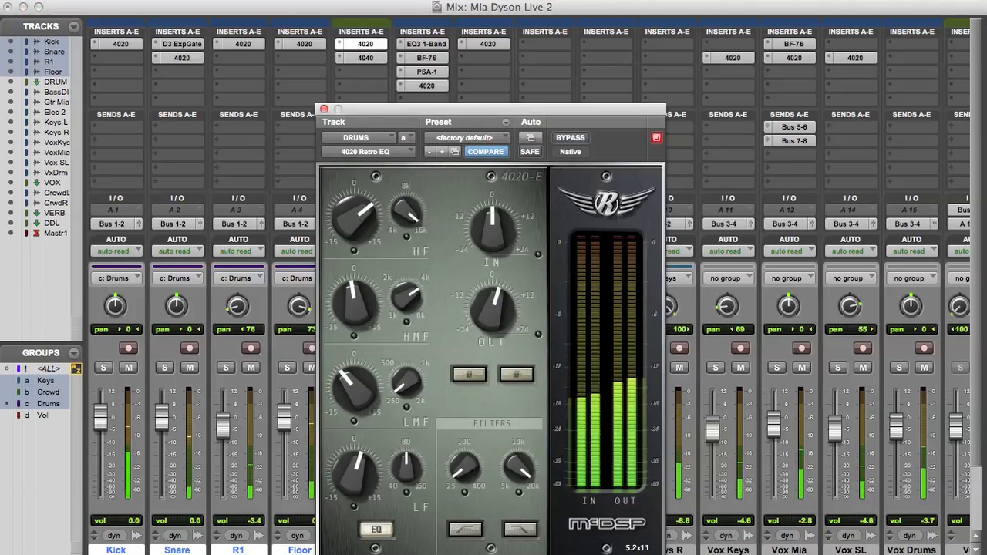
left_click(353, 473, "alt")
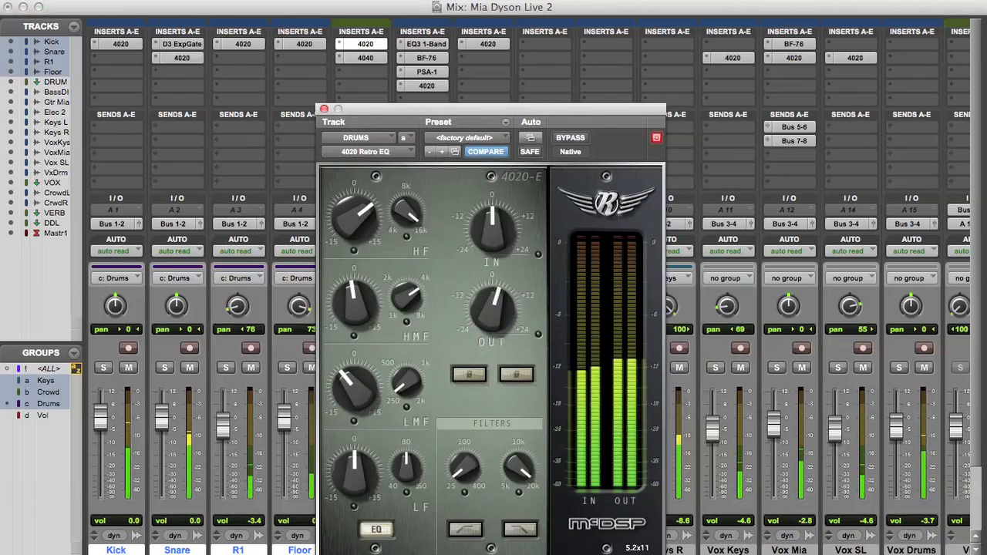
Step: Insert the multichannel 4020 Retro EQ in the first insert slot of Master 1
scroll(820, 347, "right", 5)
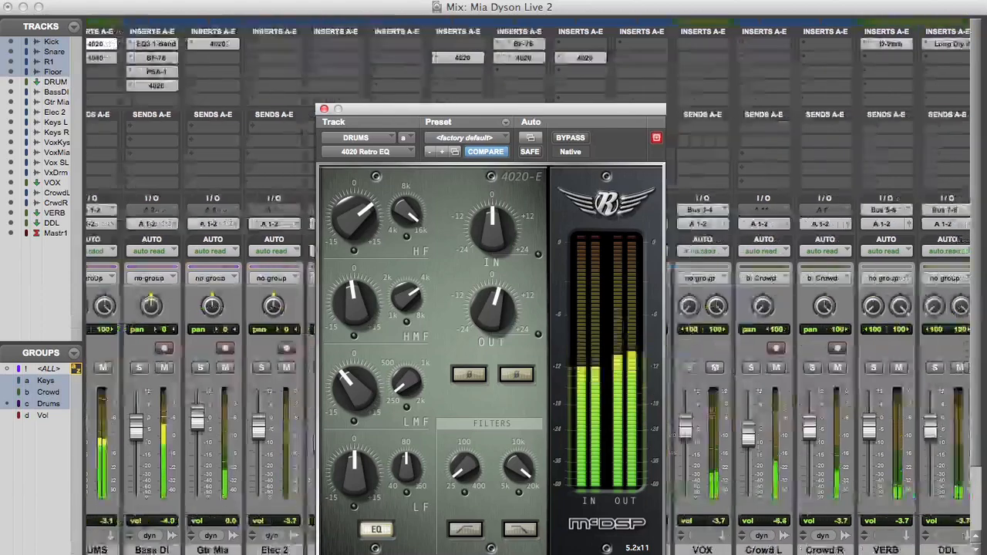
left_click(938, 44)
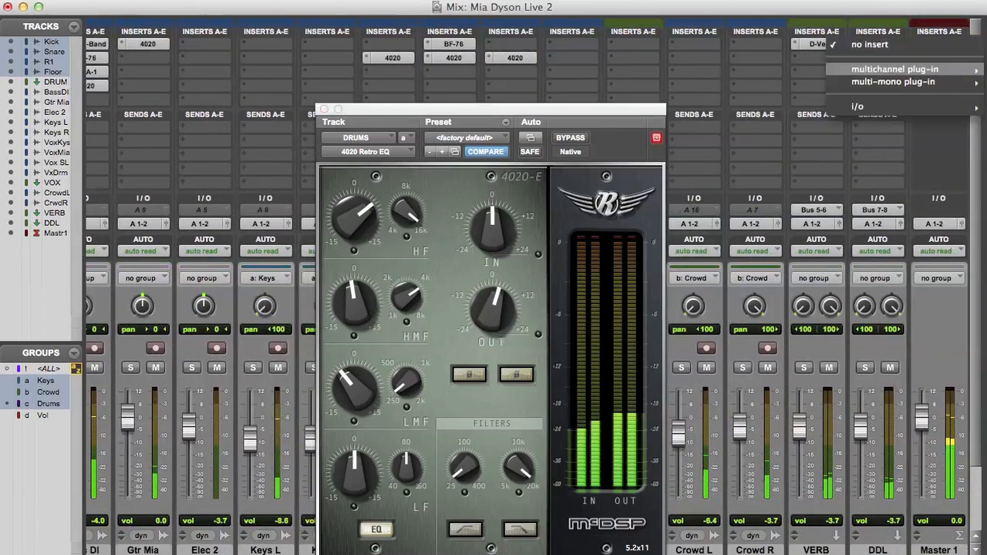
mouse_move(894, 70)
mouse_move(760, 69)
left_click(644, 68)
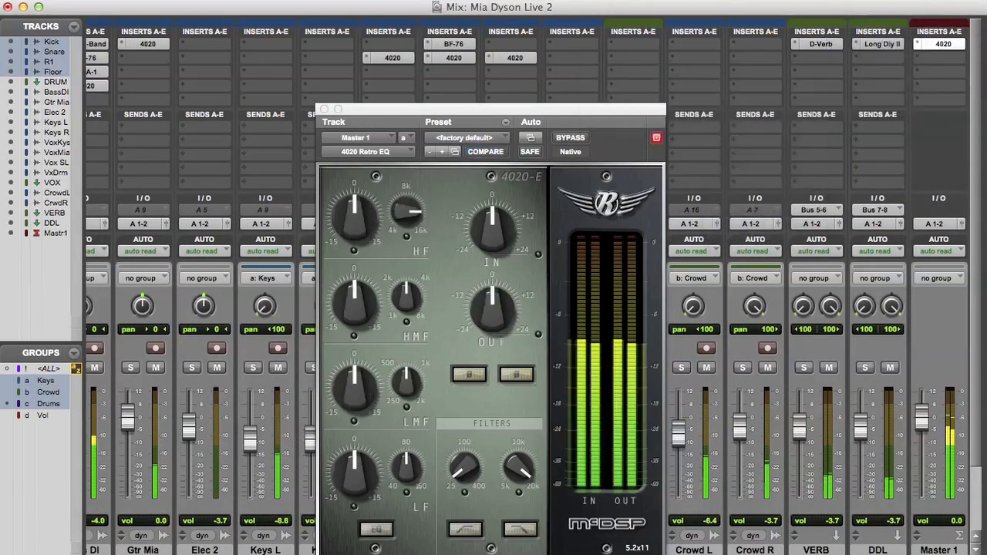
Step: Insert the stereo 4040 Retro Limiter in the second insert slot of Master 1
left_click(938, 58)
mouse_move(894, 83)
mouse_move(752, 96)
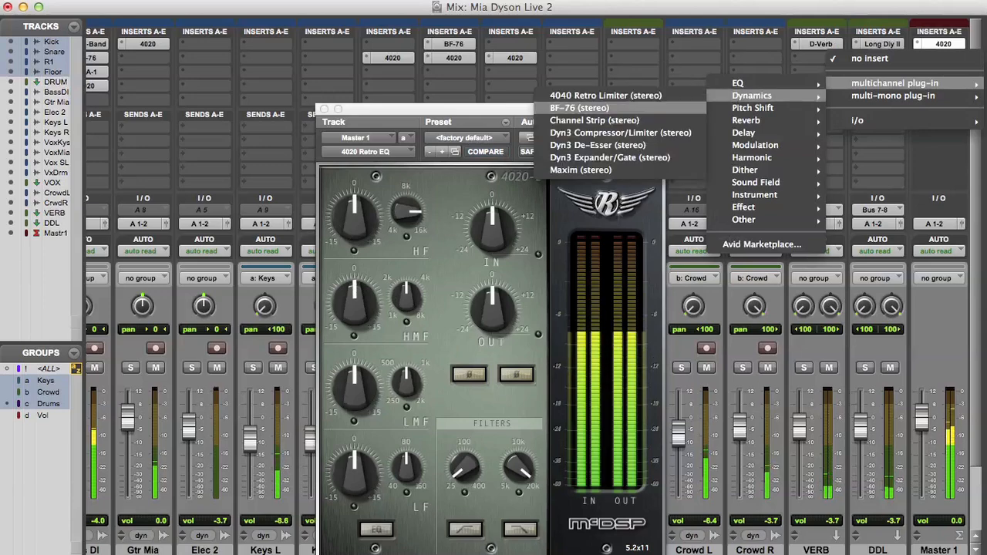
left_click(605, 96)
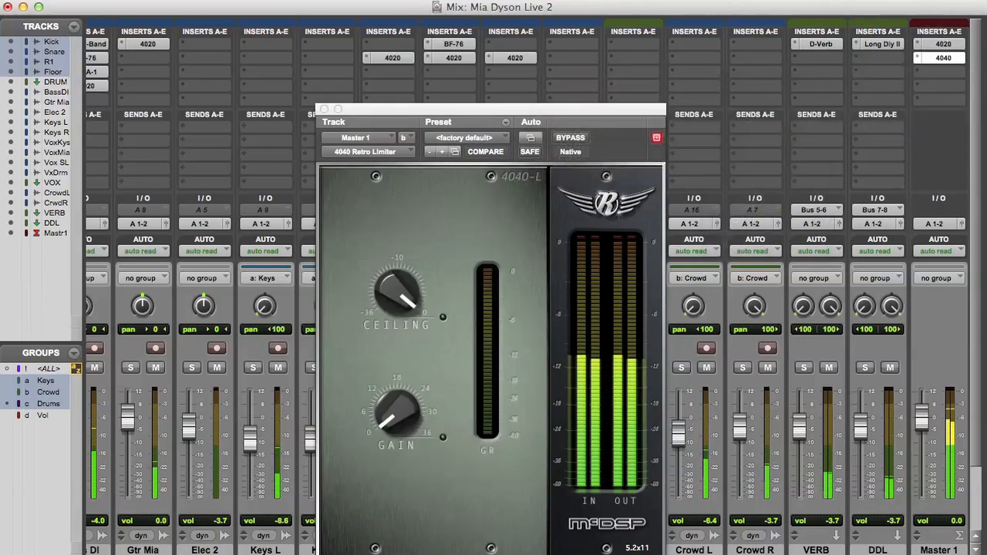
Step: Raise the gain of Master 1's 4040 Retro Limiter to about 6 dB and lower its ceiling slightly
left_click(942, 44)
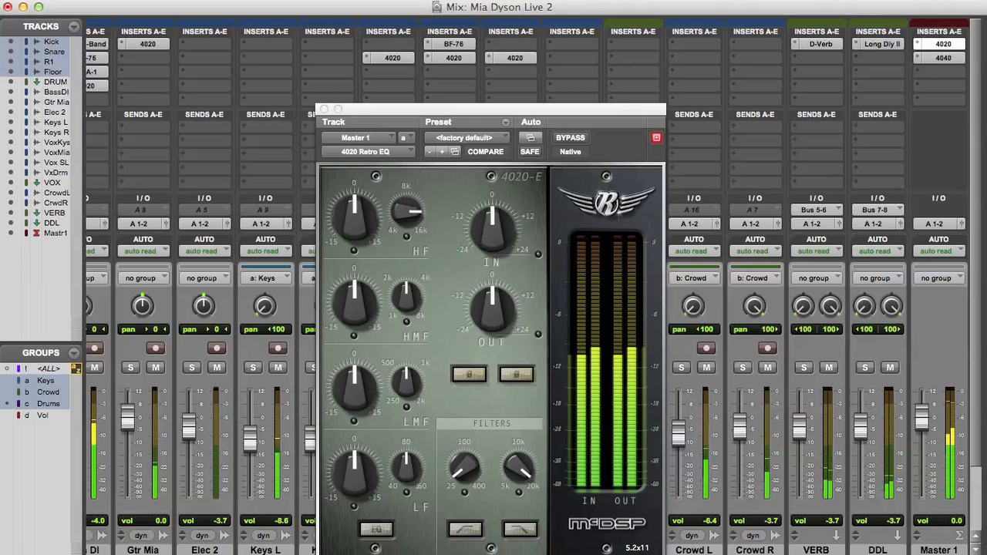
left_click(943, 57)
left_click_drag(397, 412, 397, 395)
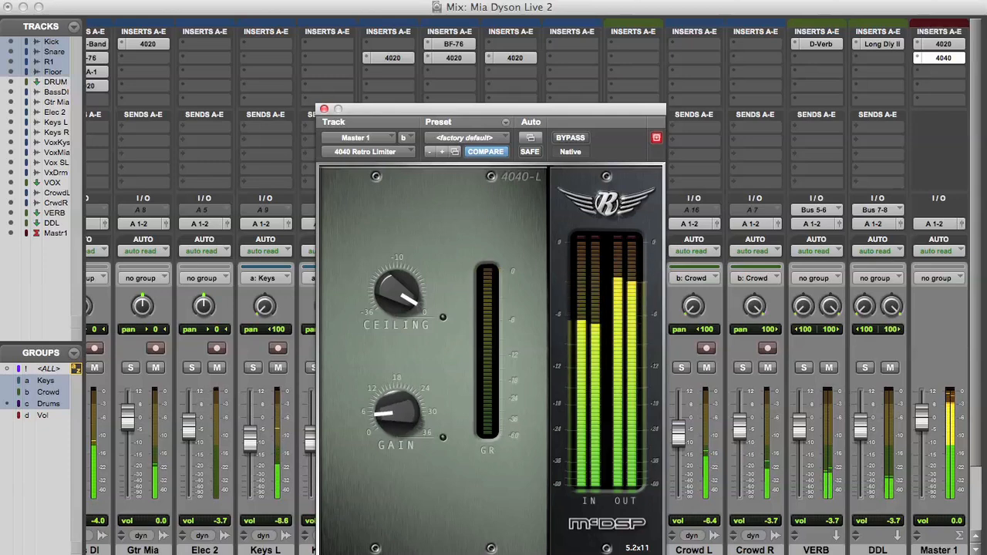
Step: Bring up Master 1's 4020 Retro EQ and lower the DRUMS track's volume to -5.5 dB
left_click(942, 44)
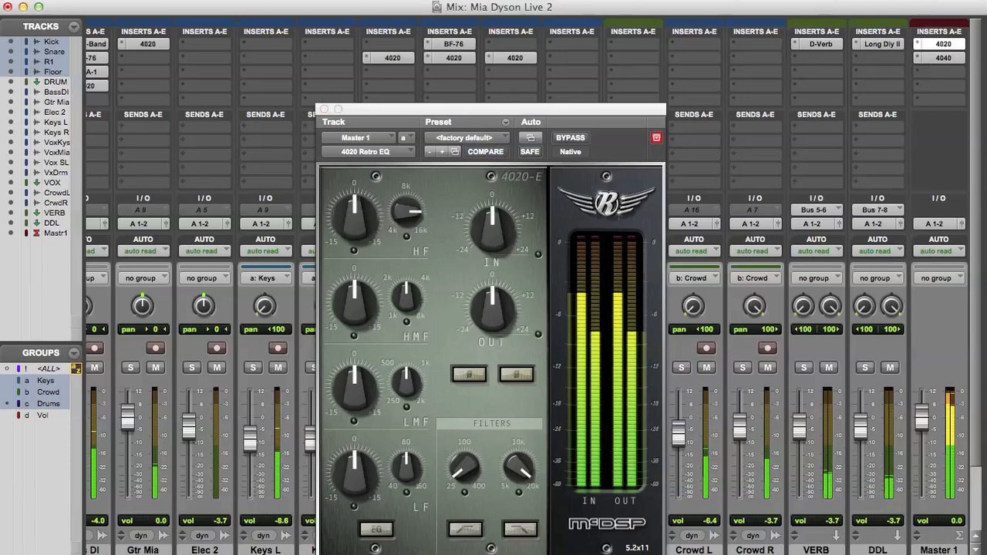
scroll(942, 44, "left", 3)
scroll(942, 44, "left", 1)
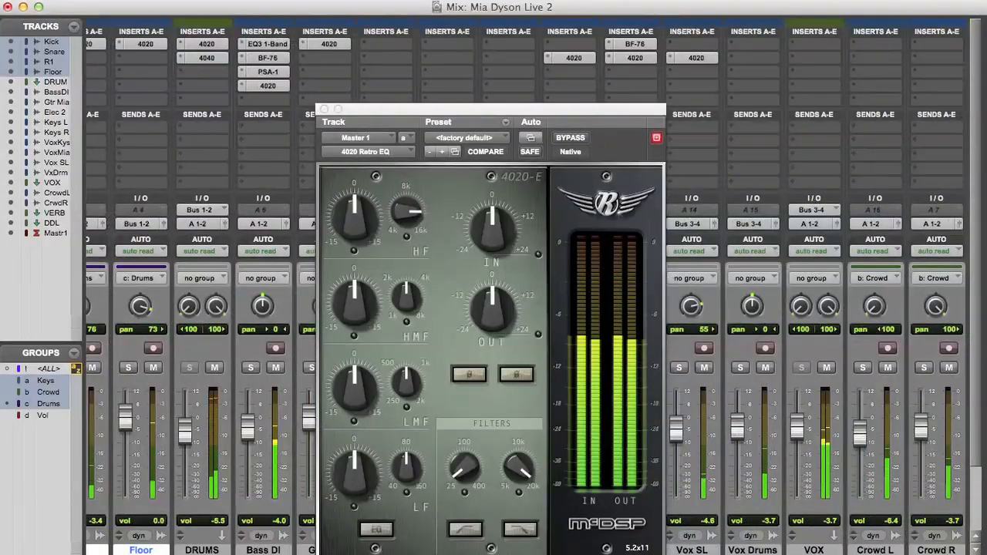
scroll(942, 43, "right", 3)
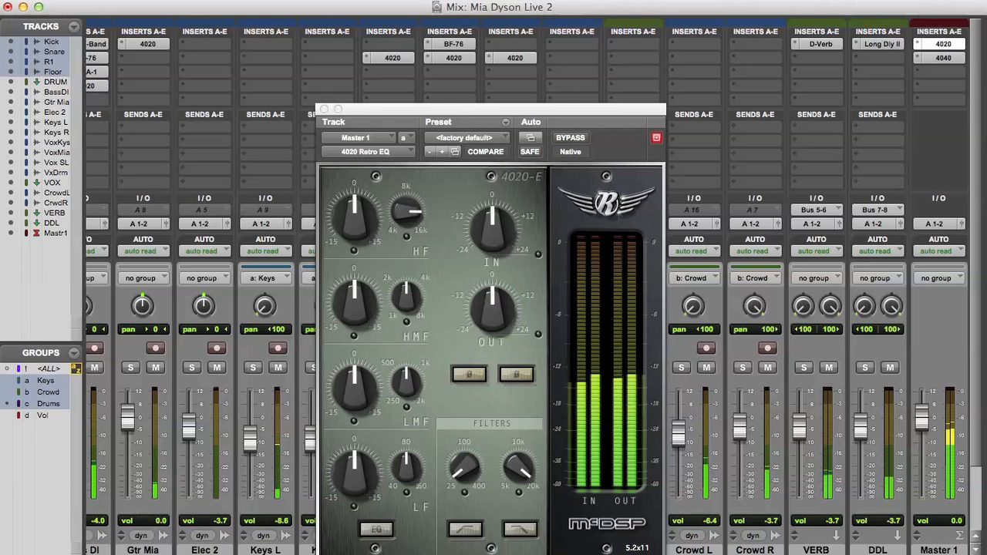
Step: Switch on Master 1's 4020 Retro EQ and cut its low-mid band slightly, with the frequency between 500 Hz and 1 kHz
left_click(376, 529)
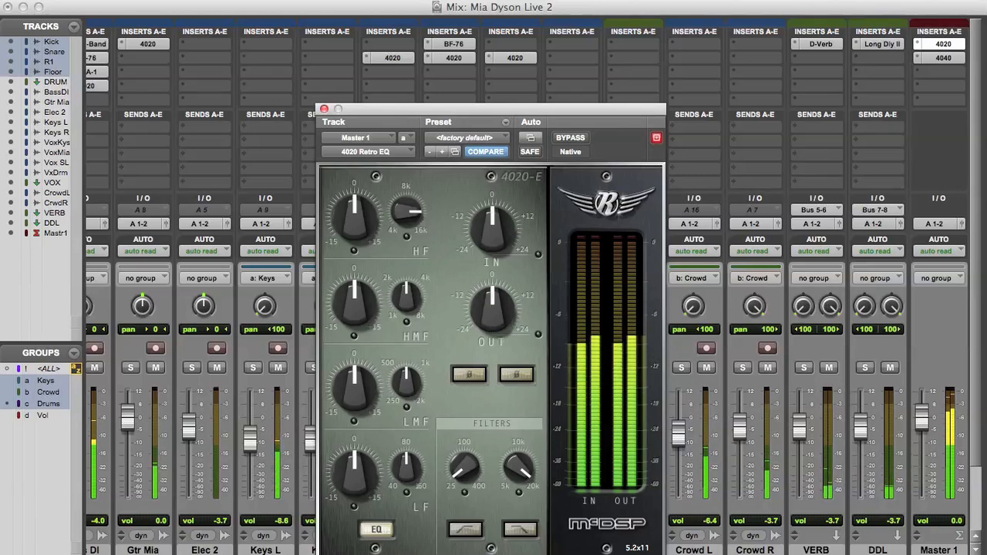
left_click_drag(406, 383, 407, 416)
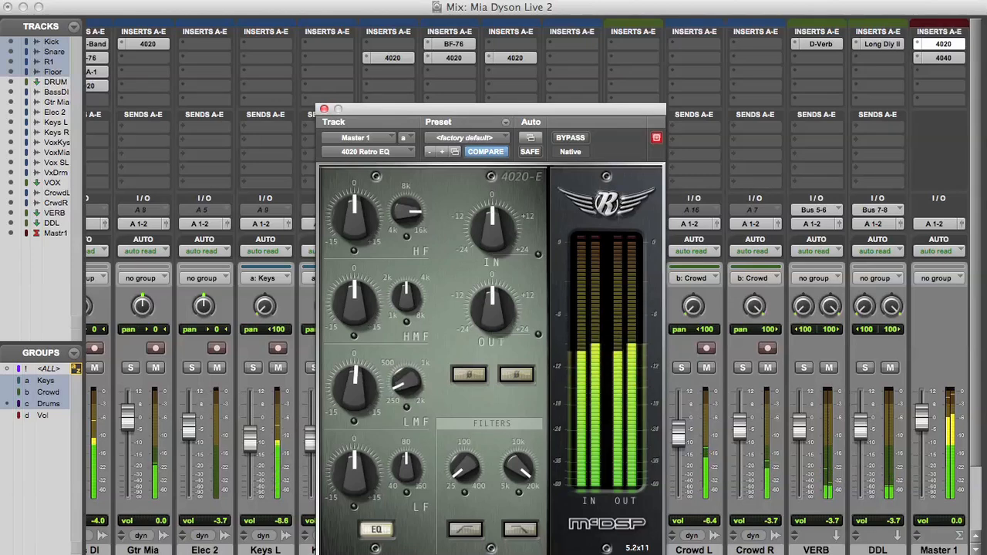
left_click_drag(355, 387, 355, 360)
mouse_move(407, 383)
left_mouse_down()
mouse_move(354, 417)
mouse_move(354, 372)
mouse_move(406, 373)
left_mouse_up()
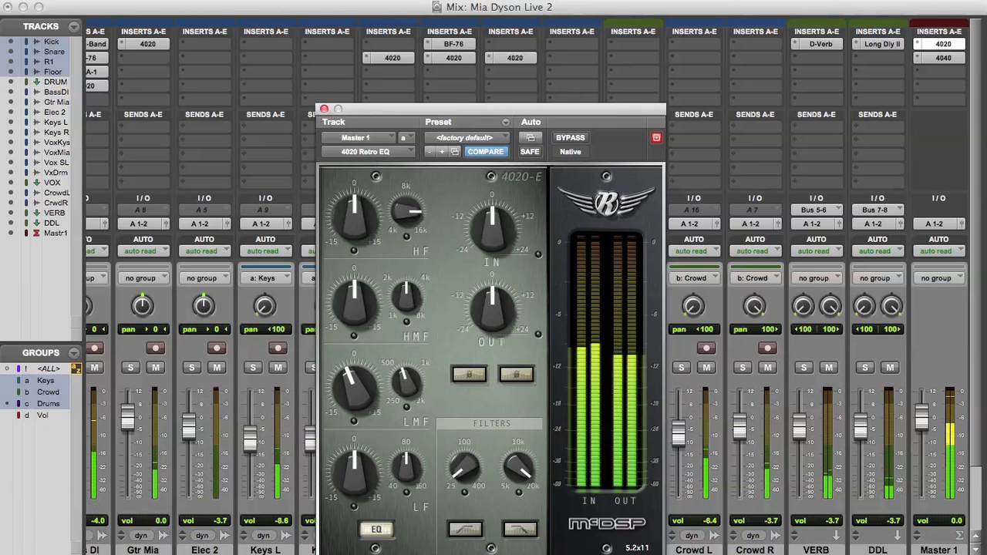
Step: On Master 1's EQ, boost the highs at 16 kHz, dip the high-mids slightly above 4 kHz, and raise the output a little
left_click_drag(354, 215, 353, 192)
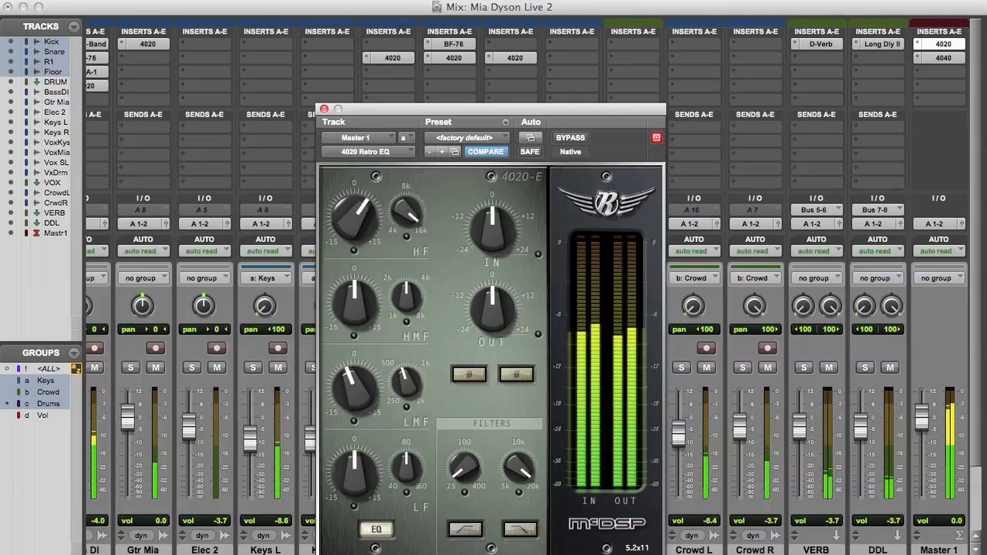
left_click_drag(406, 297, 353, 301)
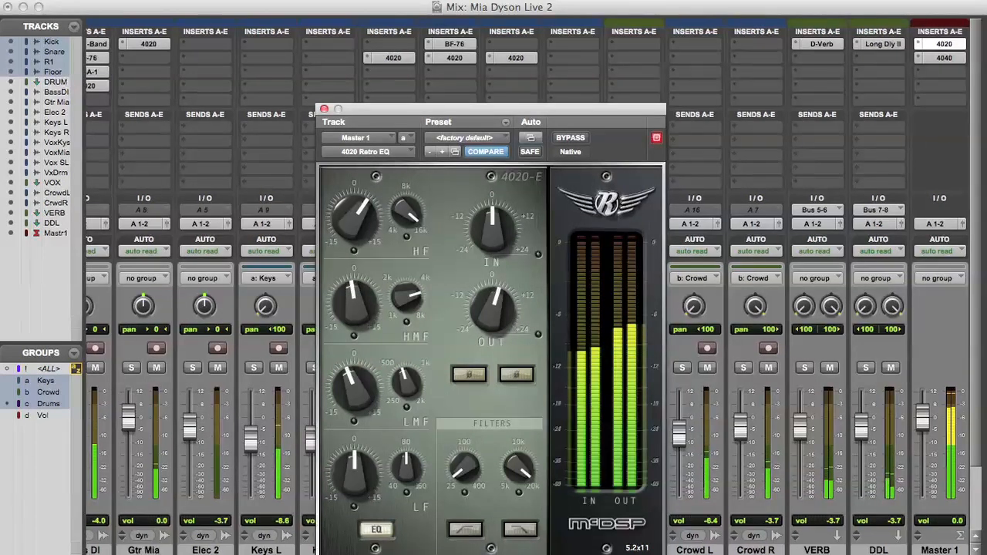
scroll(819, 408, "left", 6)
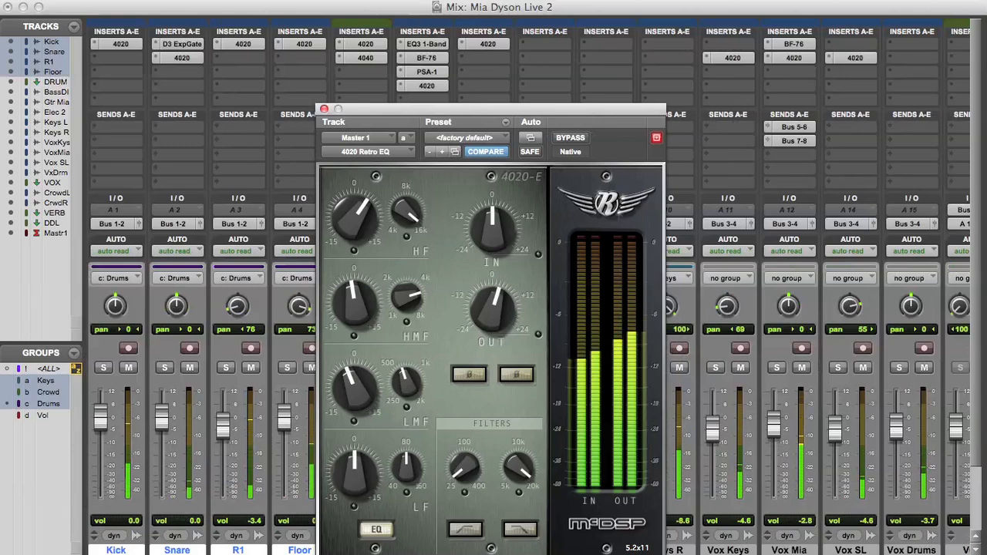
key("super+w")
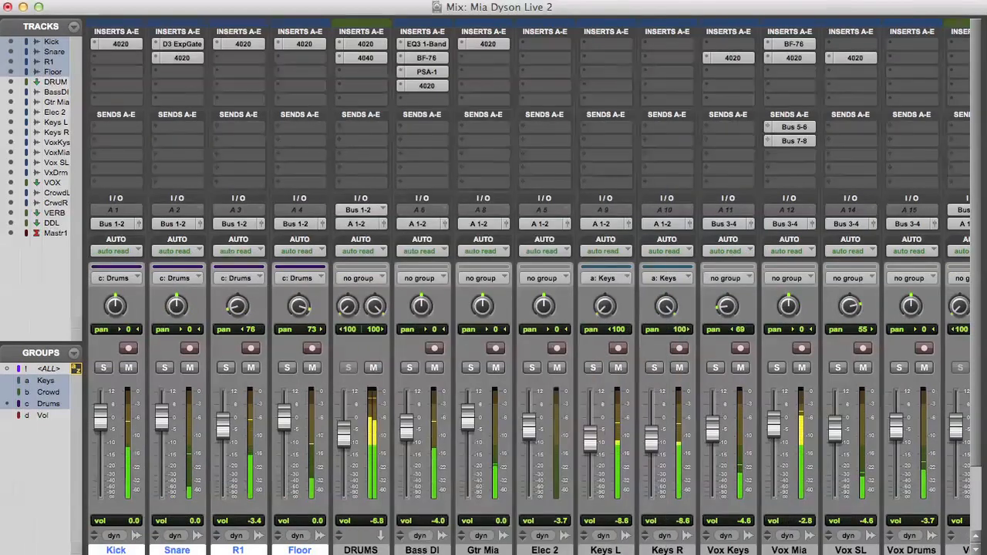
Step: In the Bass DI track's 4020 Retro EQ, cut the low-frequency band at 160 Hz and raise the output to compensate
left_click(487, 44)
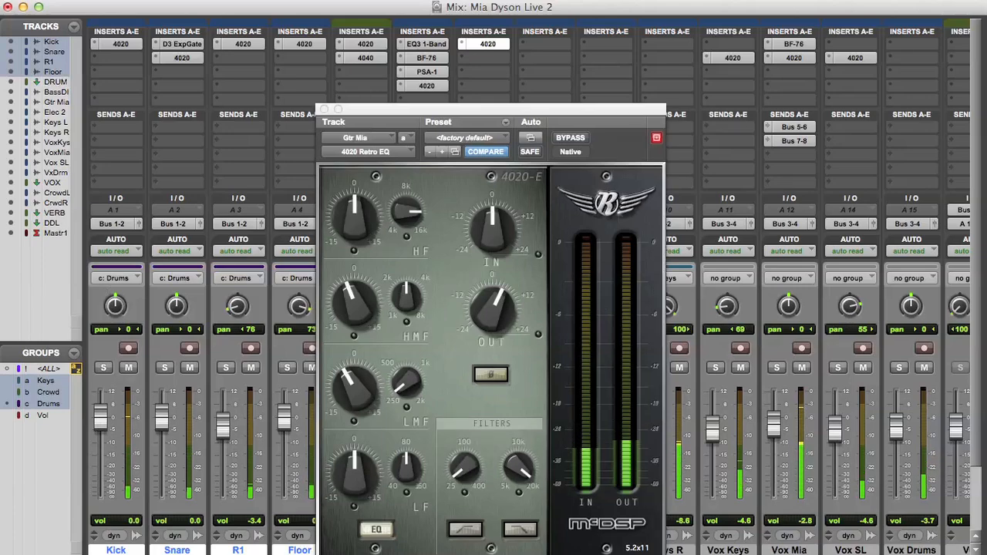
left_click(427, 58)
left_click(426, 44)
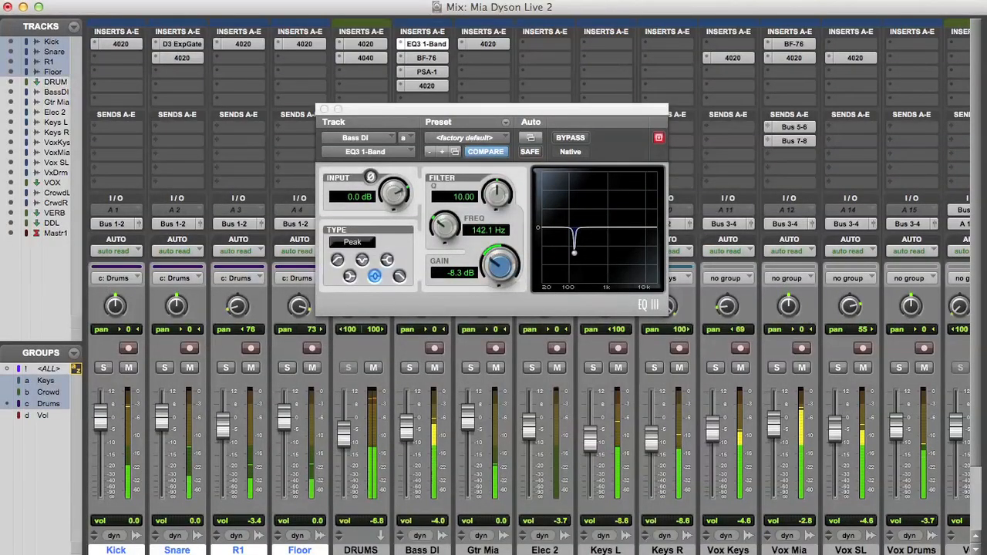
left_click(427, 85)
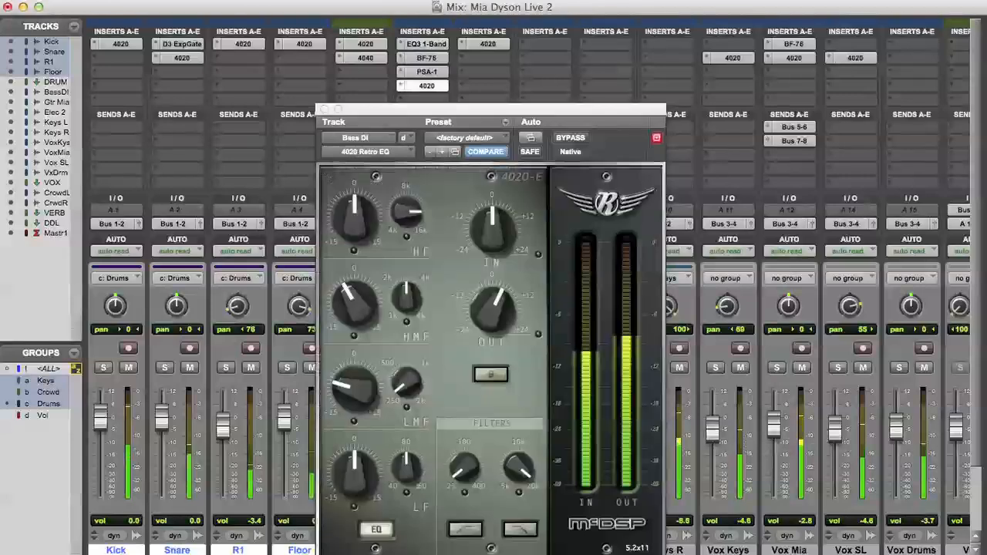
left_click_drag(354, 473, 406, 435)
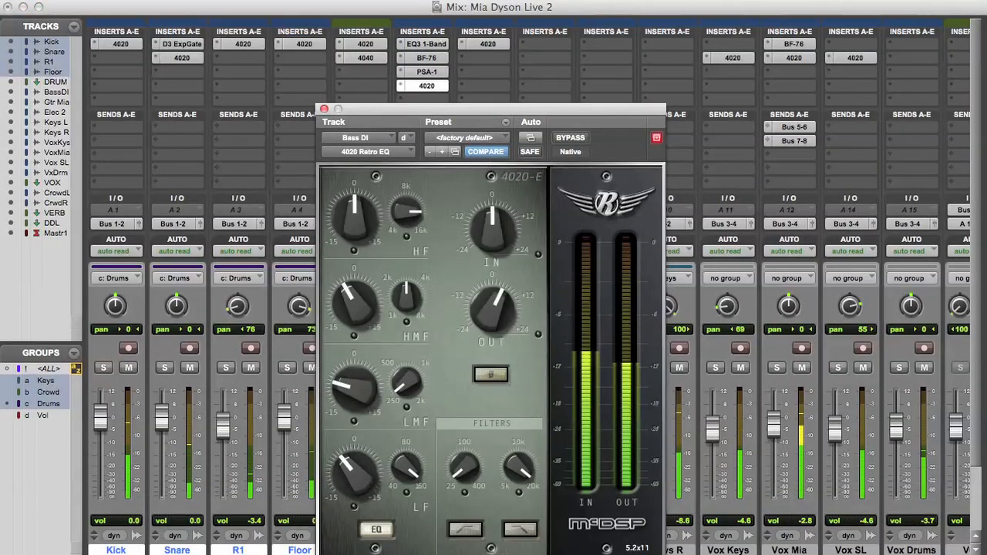
left_click_drag(355, 474, 354, 483)
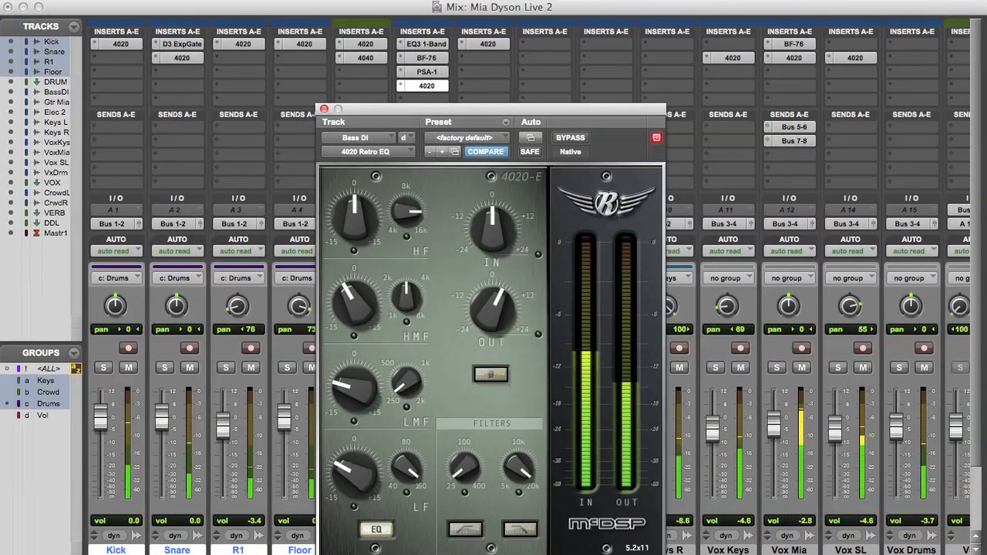
left_click_drag(493, 310, 493, 297)
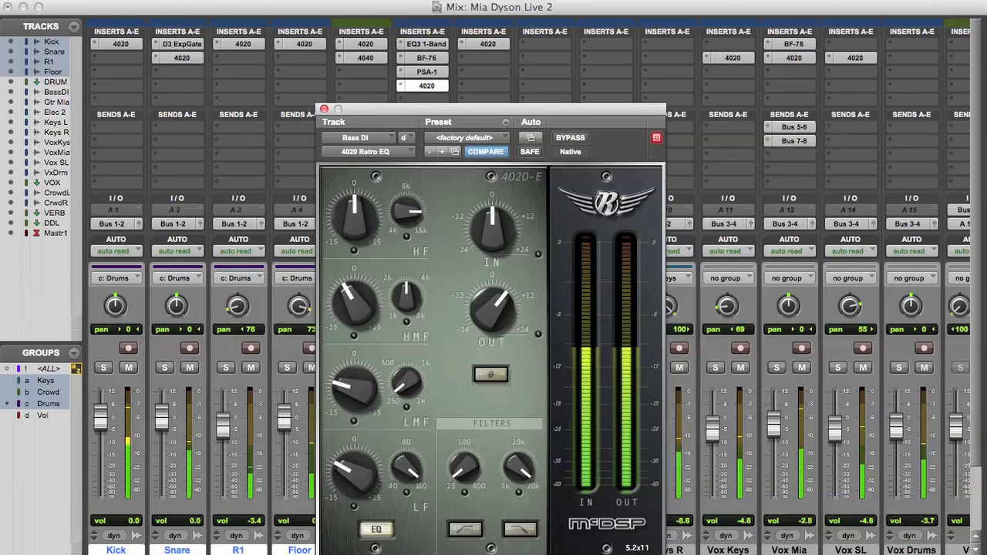
left_click(324, 109)
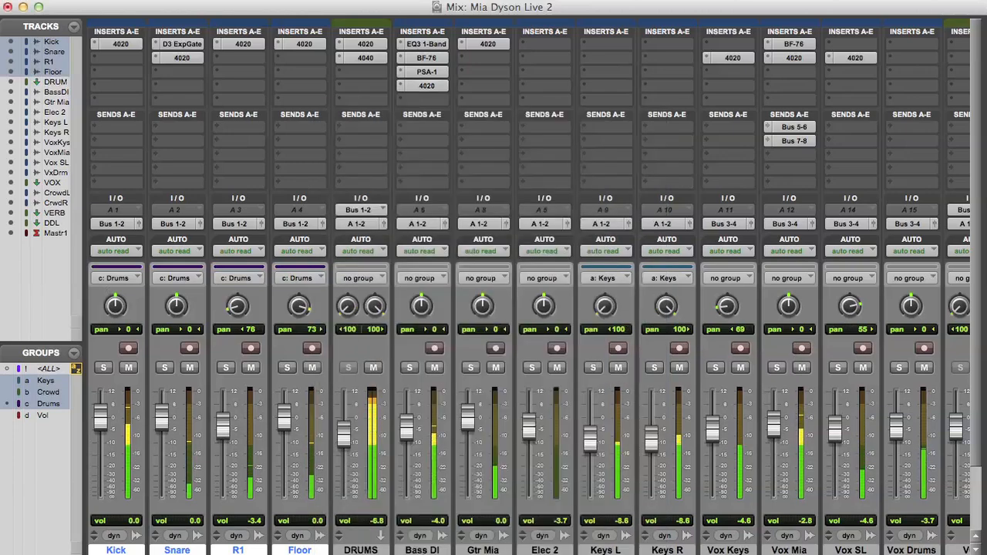
Step: Deepen the low-mid cut in Master 1's 4020 Retro EQ, then close the plug-in
scroll(528, 285, "right", 6)
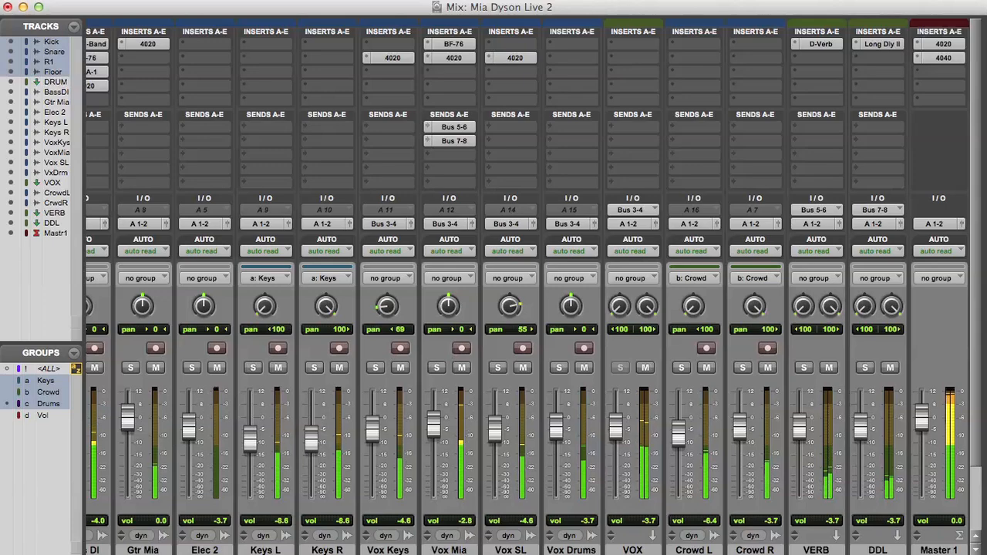
left_click(939, 44)
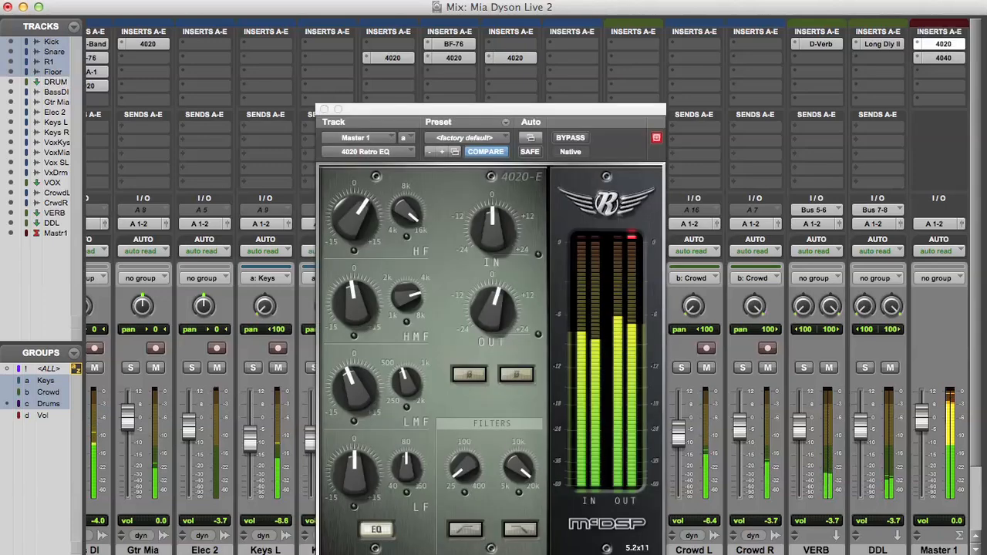
left_click_drag(354, 387, 353, 397)
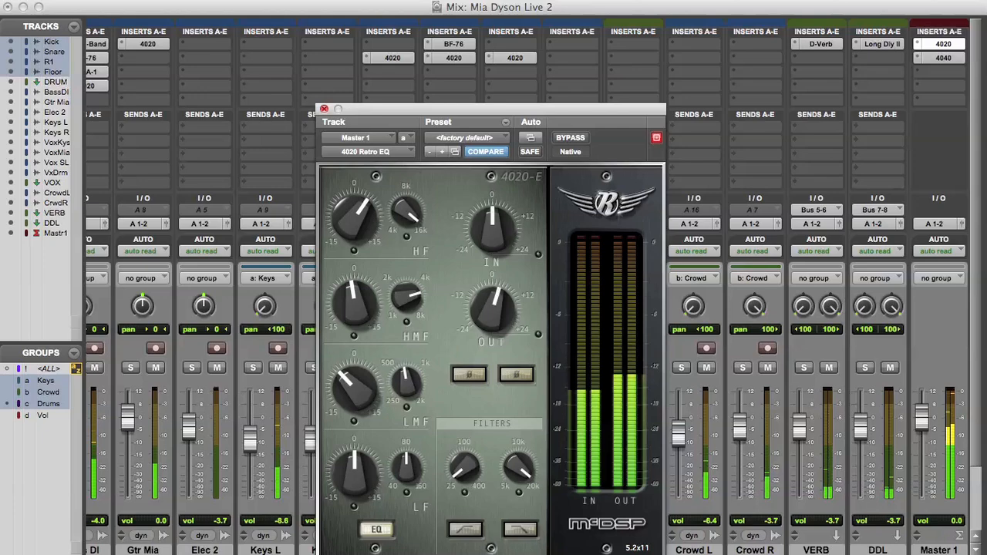
key("super+w")
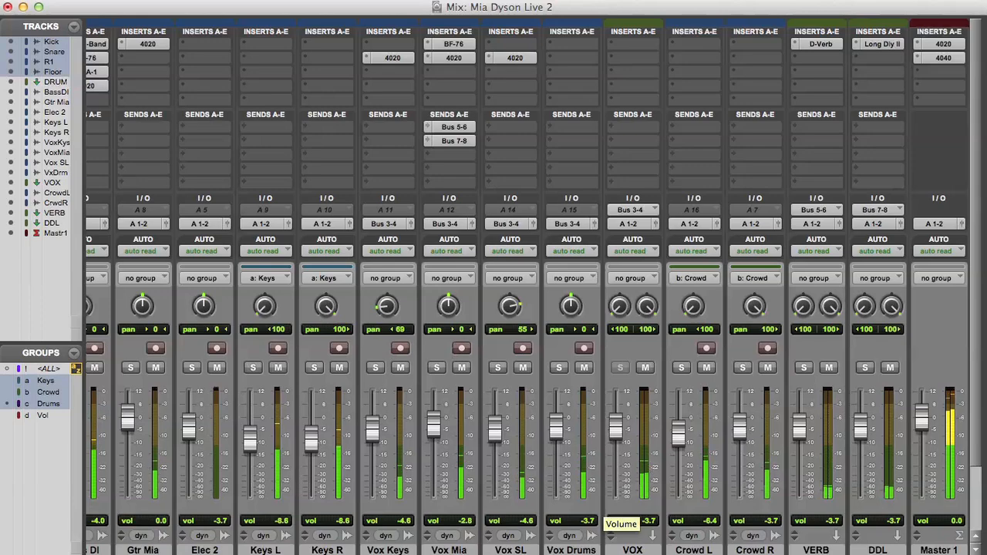
Step: Raise the Vox Mia track's Bus 5-6 reverb send level to -7.0 dB
scroll(563, 516, "left", 3)
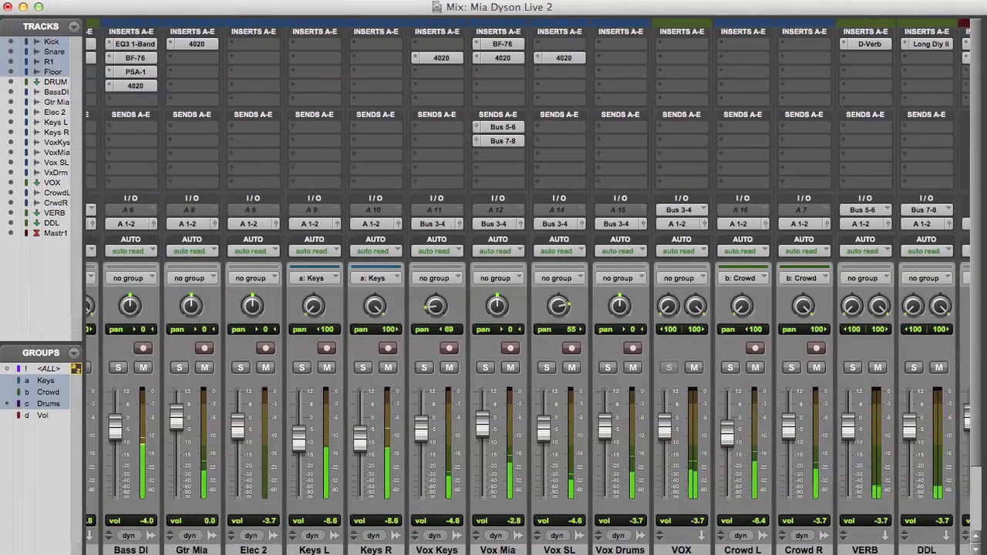
scroll(527, 385, "left", 10)
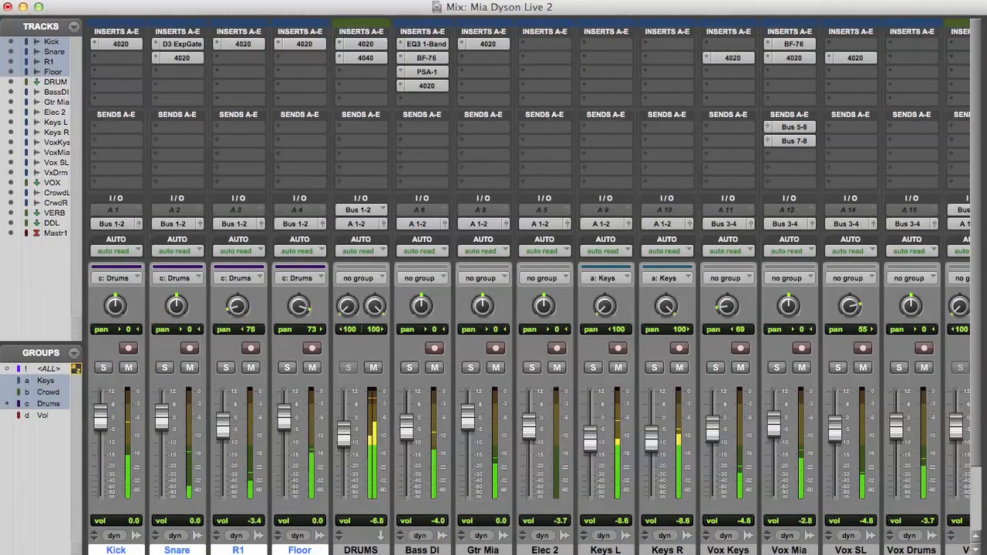
scroll(528, 385, "right", 2)
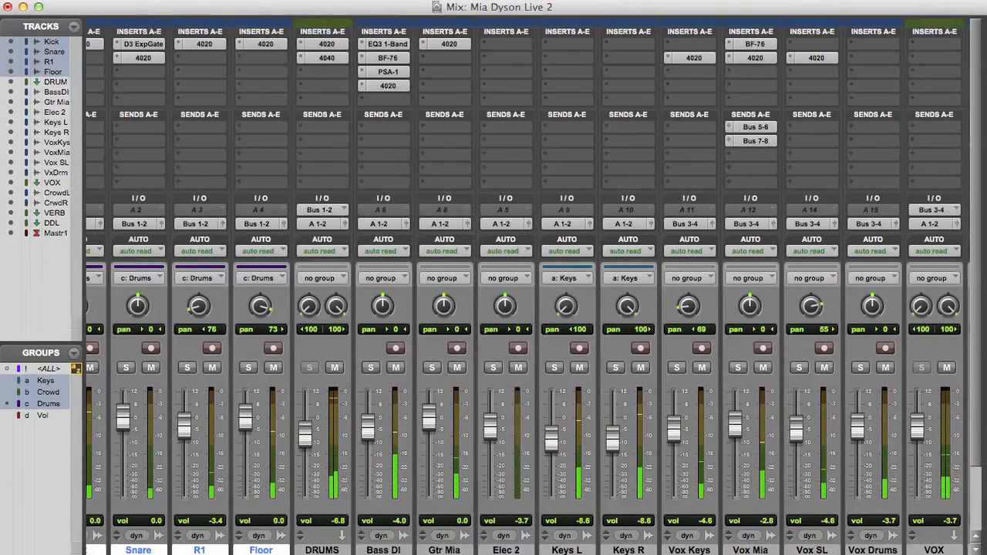
scroll(528, 385, "right", 8)
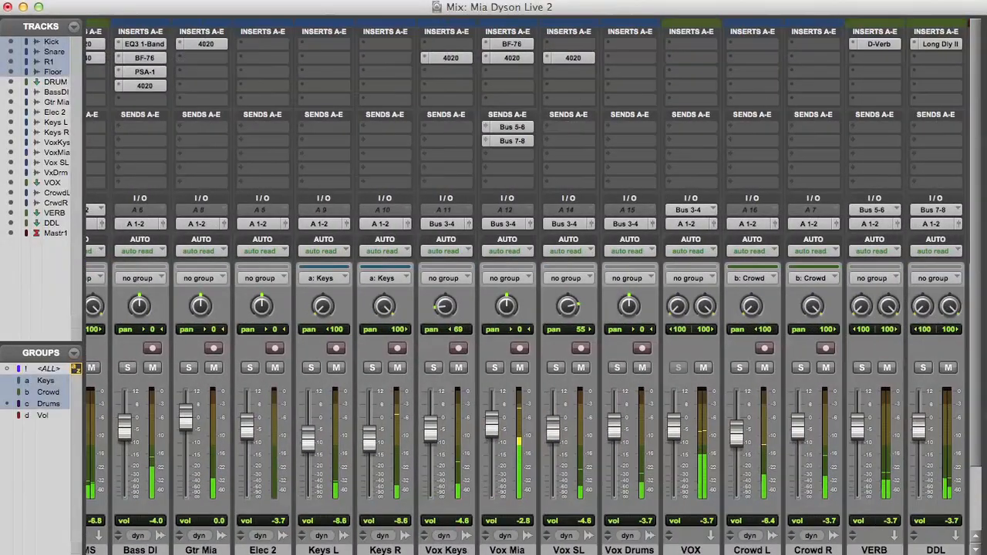
scroll(528, 386, "right", 2)
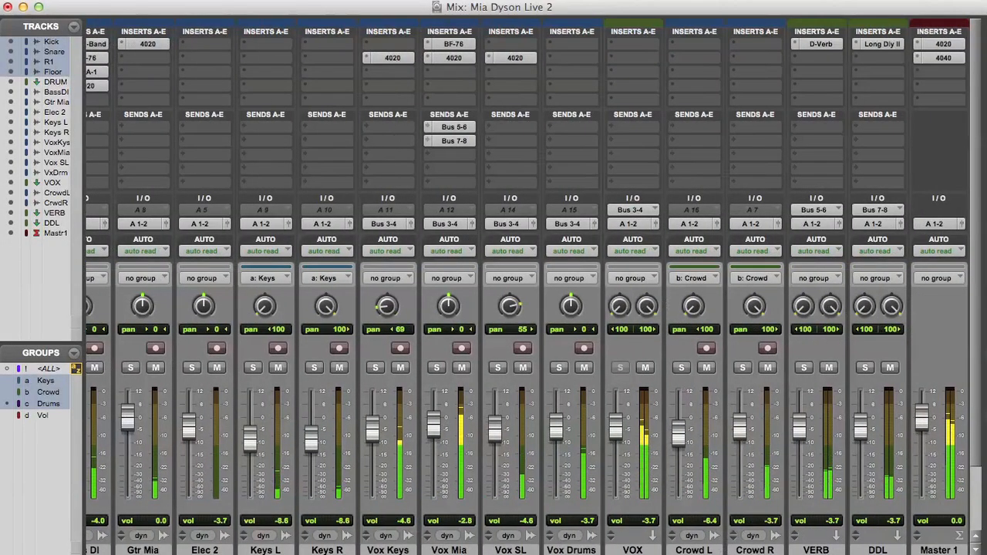
left_click(453, 127)
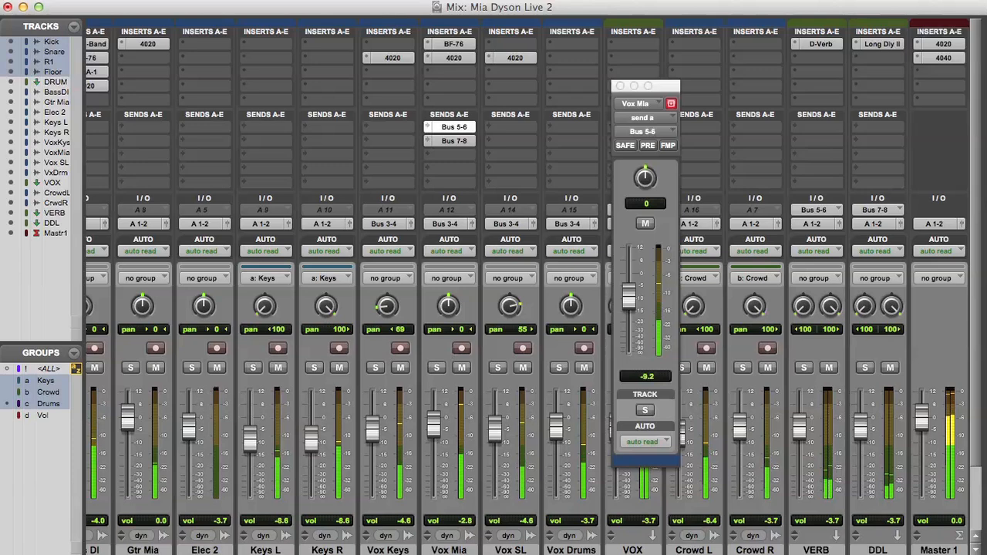
left_click_drag(629, 297, 629, 292)
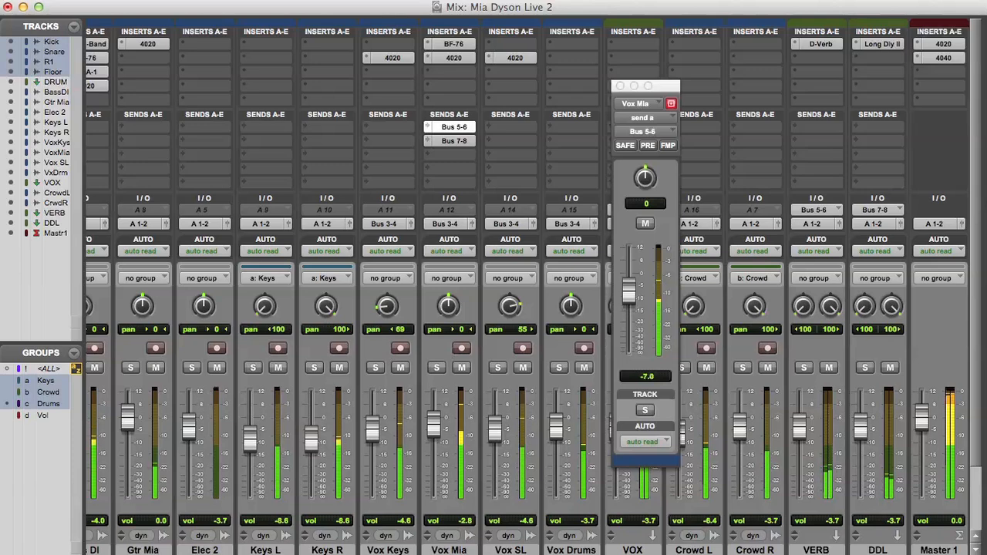
left_click(620, 86)
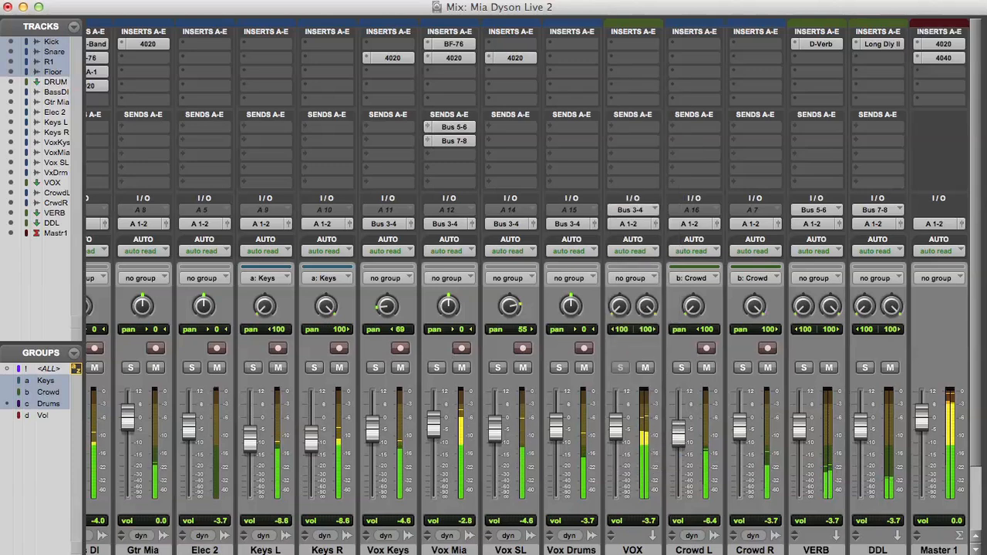